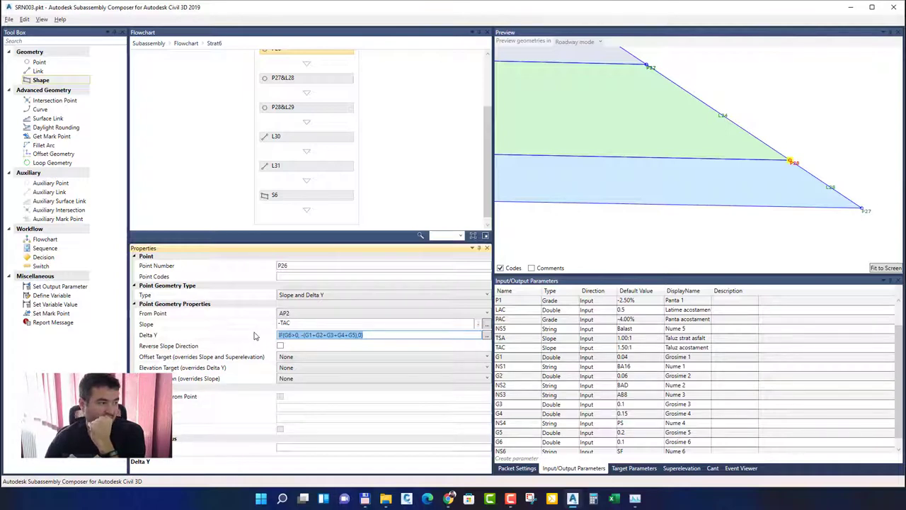
# Step: Set point P26's Delta Y to IF(G6>0, -(G1+G2+G3+G4+G5),0) and check the layer geometry in the preview
pyautogui.press('Return')
pyautogui.scroll(-5, 698, 156)
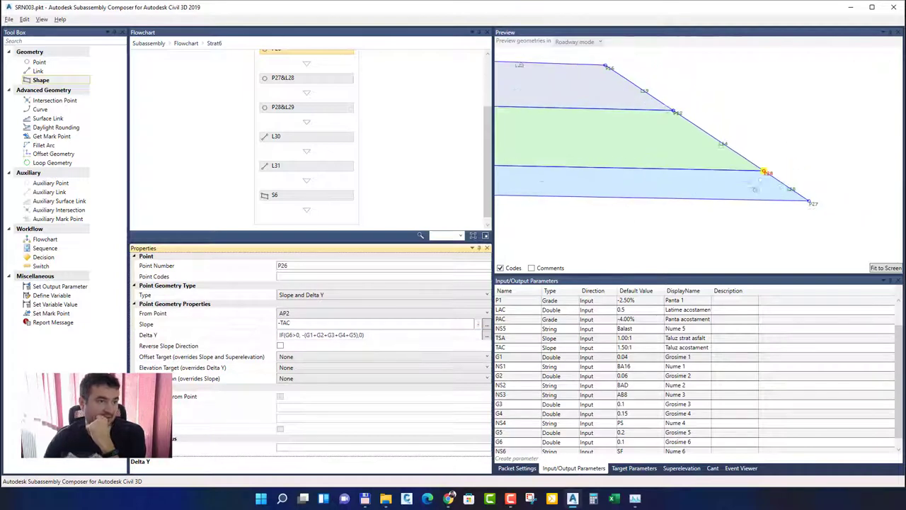
pyautogui.scroll(3, 711, 146)
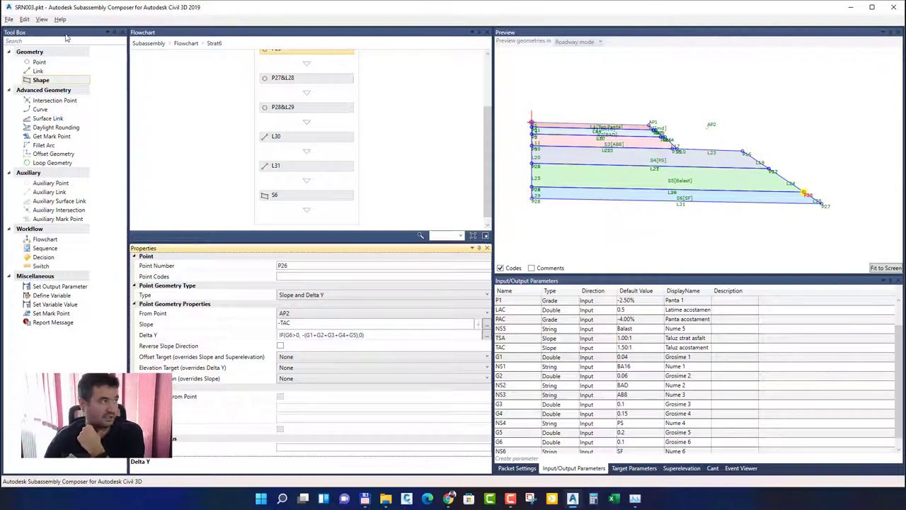
pyautogui.click(9, 19)
pyautogui.press('Escape')
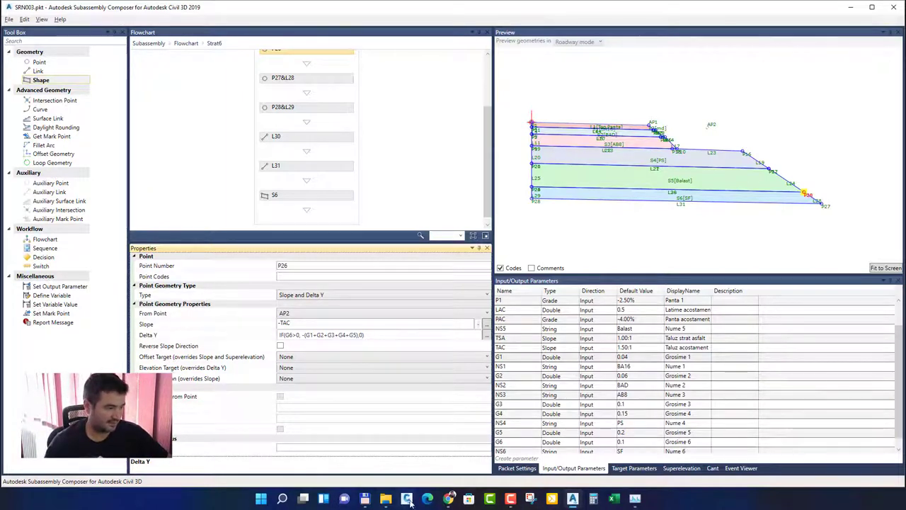
# Step: Open the 00 Proiect drawing from the 000_Model Civil 3D folder in Civil 3D, agreeing to move 00 Teren.dwl2 out of Dropbox
pyautogui.click(364, 498)
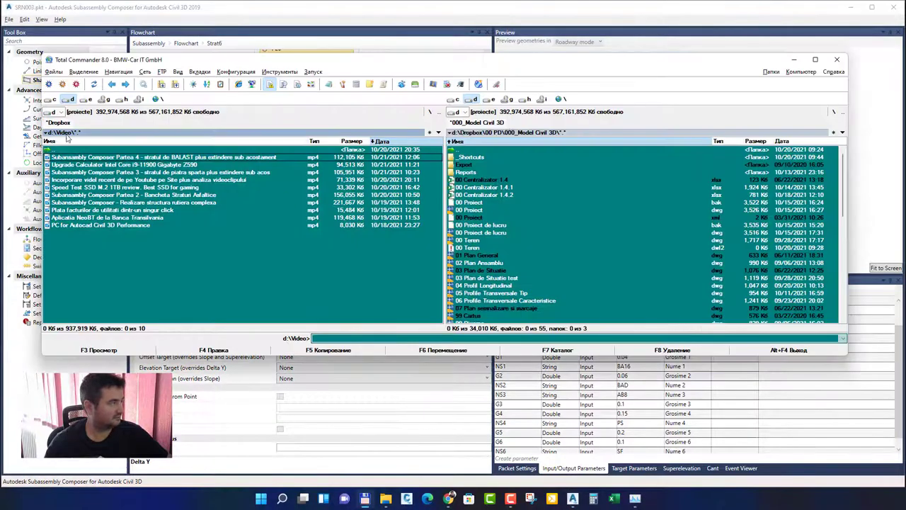
pyautogui.click(71, 100)
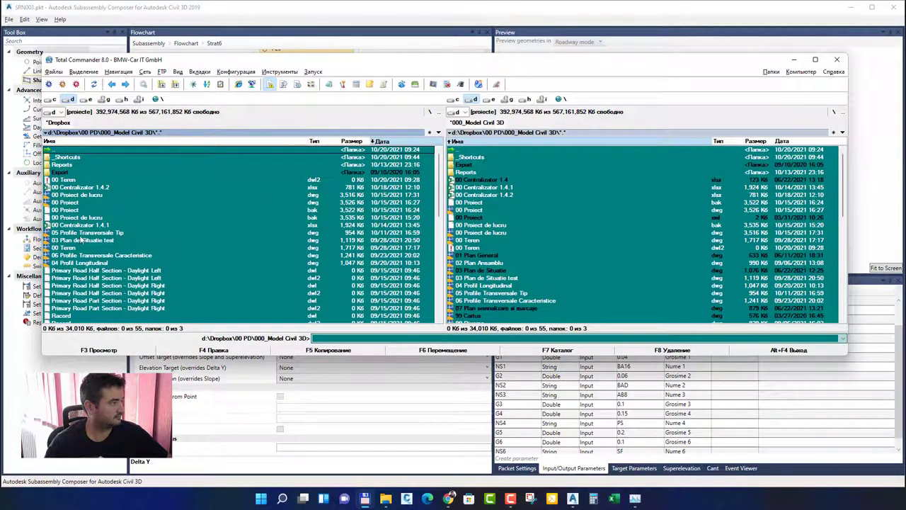
pyautogui.doubleClick(75, 203)
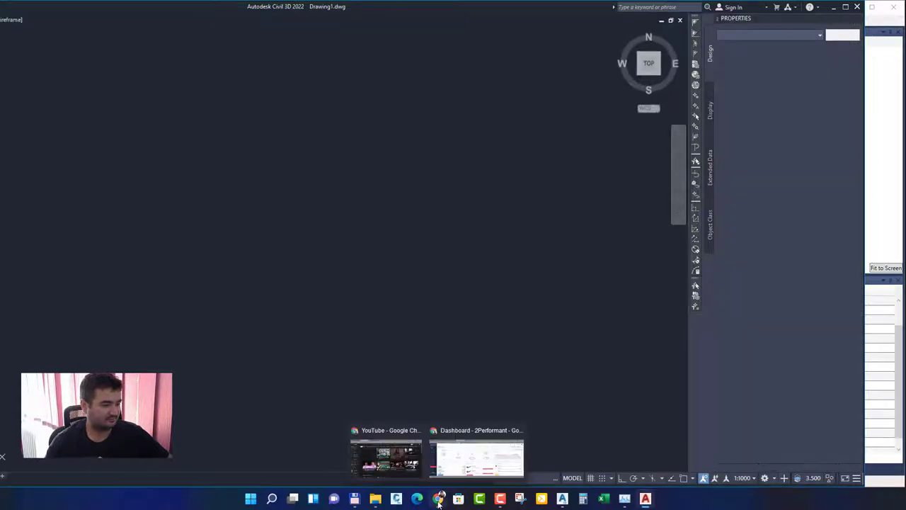
pyautogui.press('super+d')
pyautogui.press('super+d')
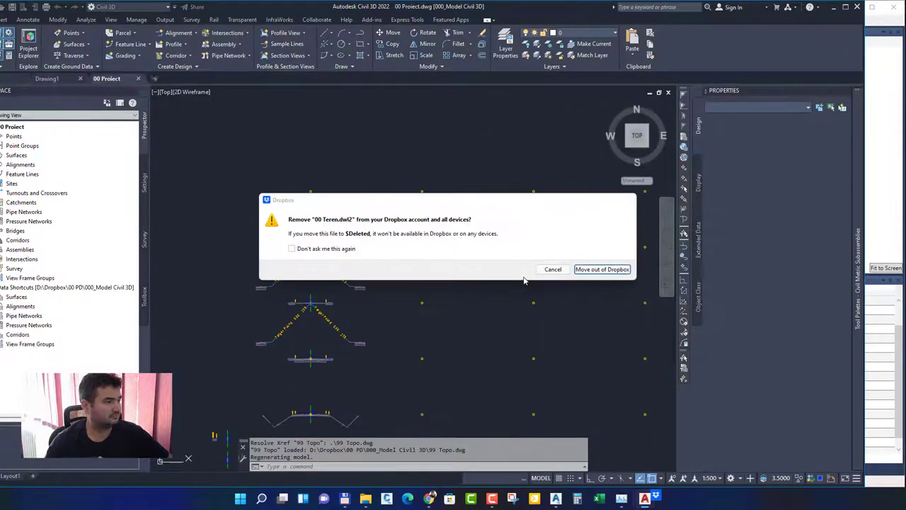
pyautogui.click(621, 268)
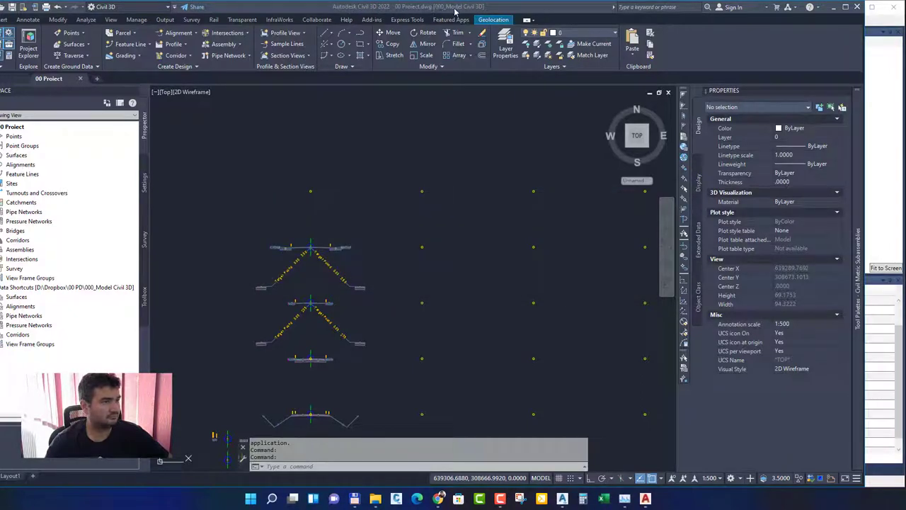
pyautogui.doubleClick(418, 12)
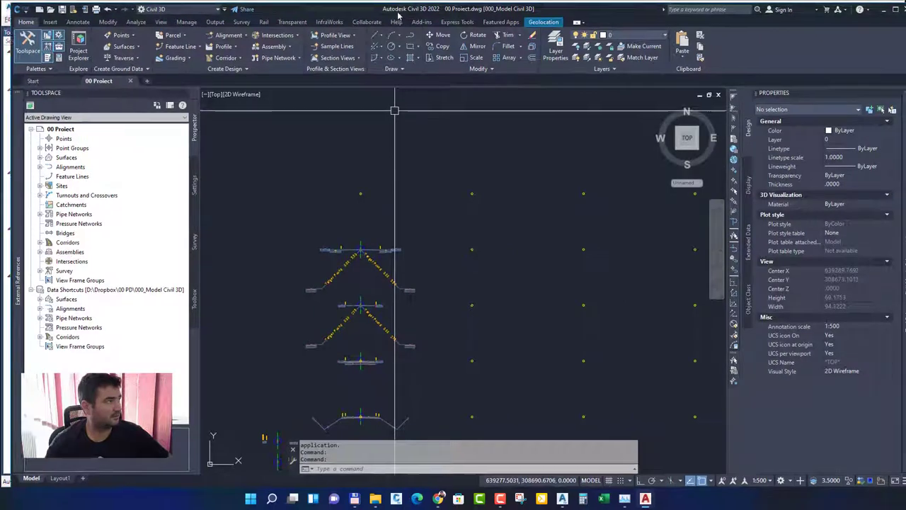
# Step: Create an assembly with the default name, STYLE_1 and the Standard Proiect code set above the existing assemblies
pyautogui.scroll(-3, 499, 240)
pyautogui.scroll(4, 538, 284)
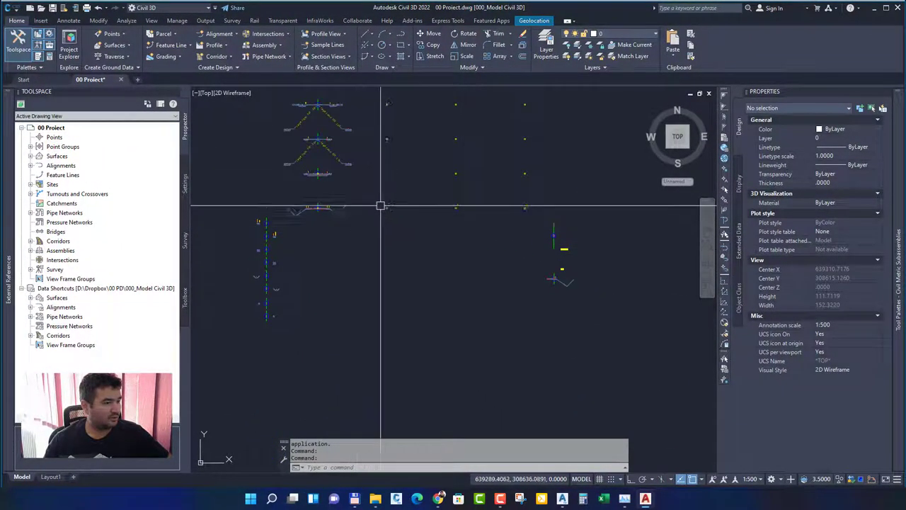
pyautogui.scroll(5, 329, 155)
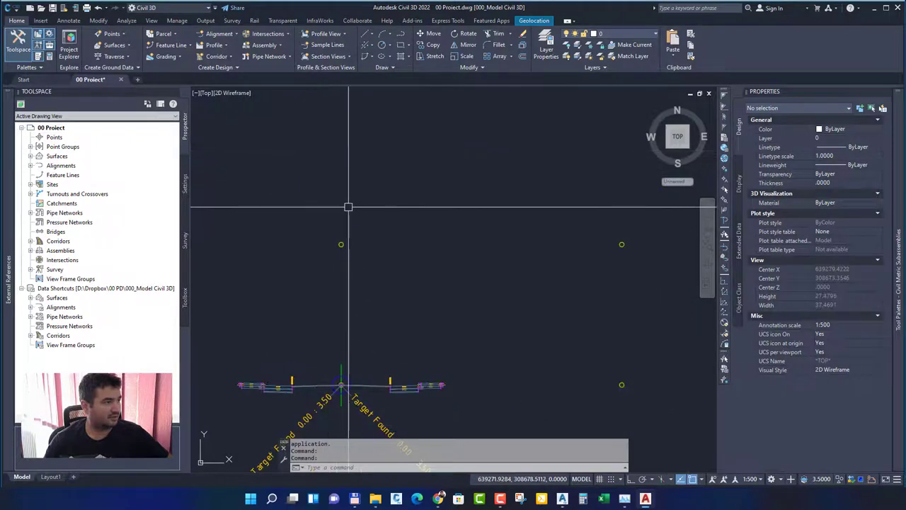
pyautogui.click(274, 47)
pyautogui.click(269, 77)
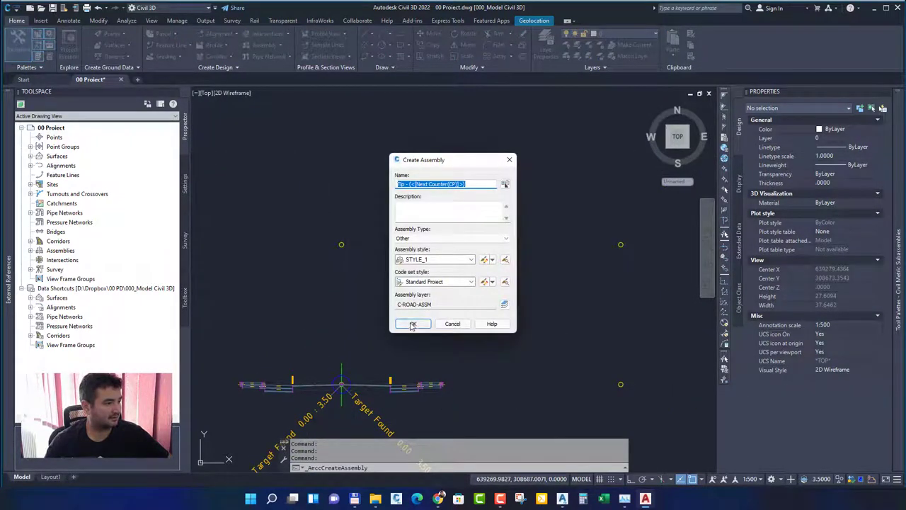
pyautogui.click(413, 323)
pyautogui.scroll(5, 360, 277)
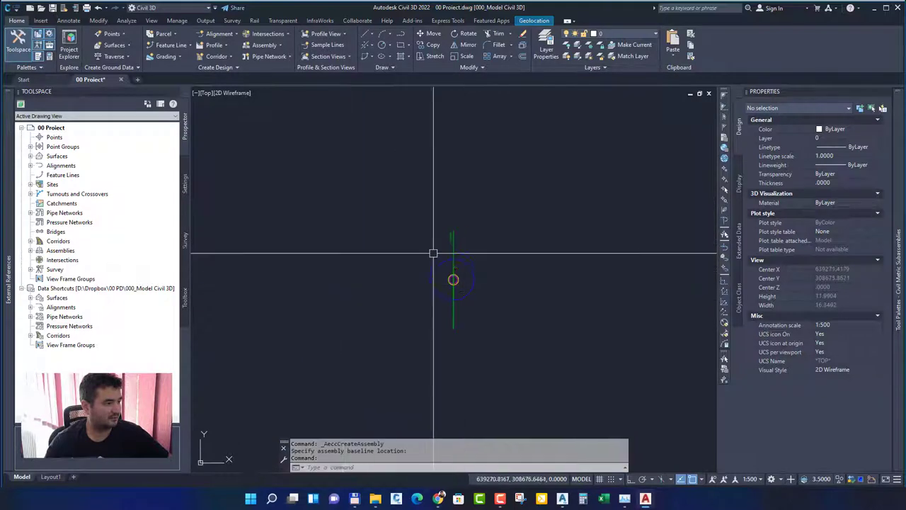
# Step: Display the Custom collection among the Civil Metric Subassemblies tool palettes
pyautogui.moveTo(897, 293)
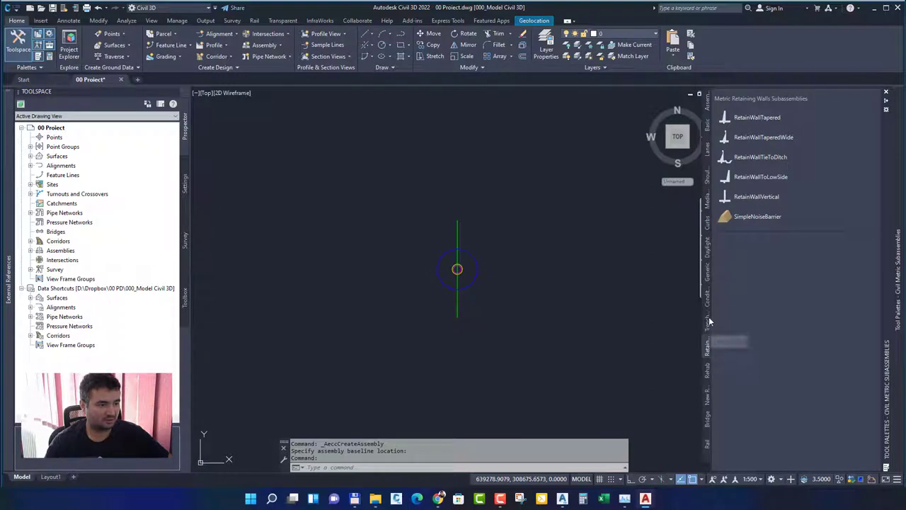
pyautogui.click(710, 110)
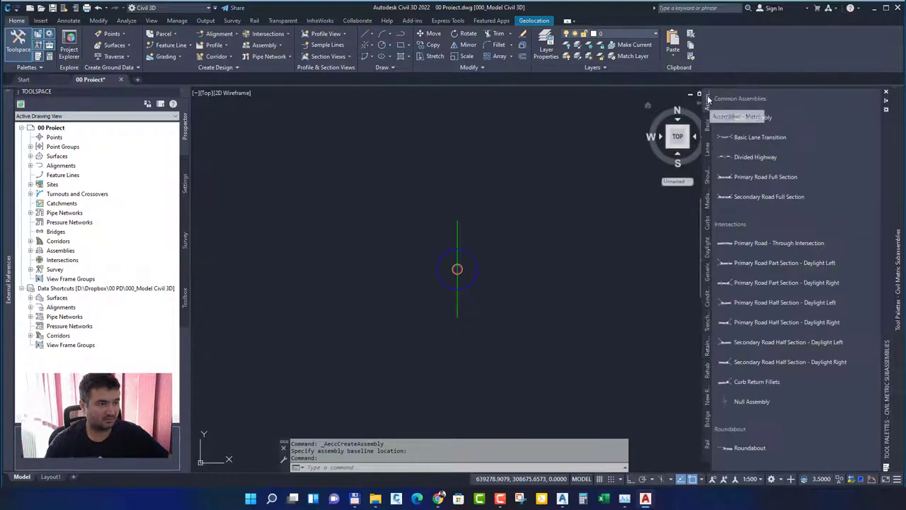
pyautogui.rightClick(708, 99)
pyautogui.press('Escape')
pyautogui.click(704, 460)
pyautogui.click(652, 332)
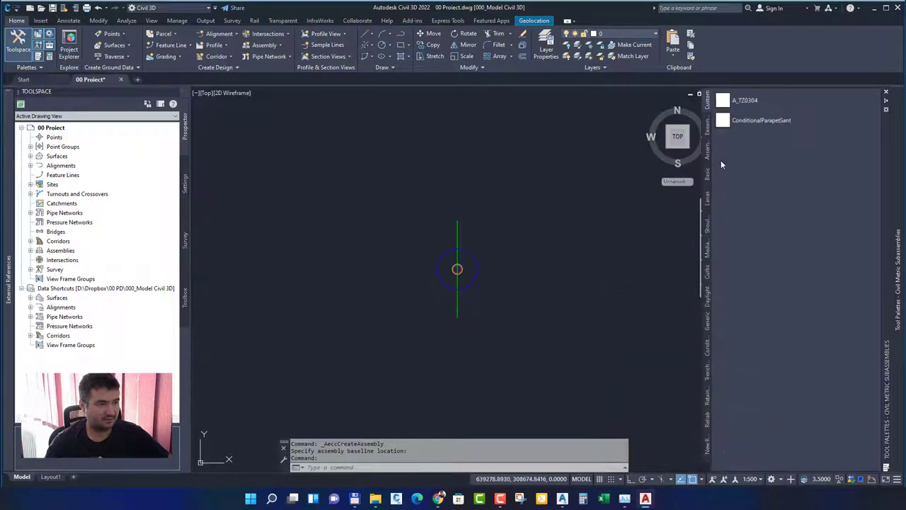
# Step: Import SRN003.pkt from the 000_Subassembly Composer folder into the Custom tool palette
pyautogui.rightClick(709, 105)
pyautogui.click(754, 194)
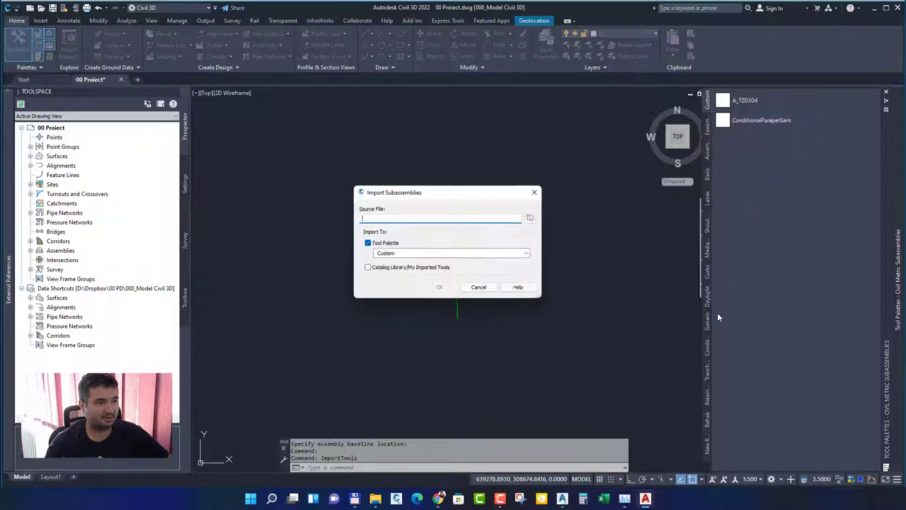
pyautogui.click(532, 220)
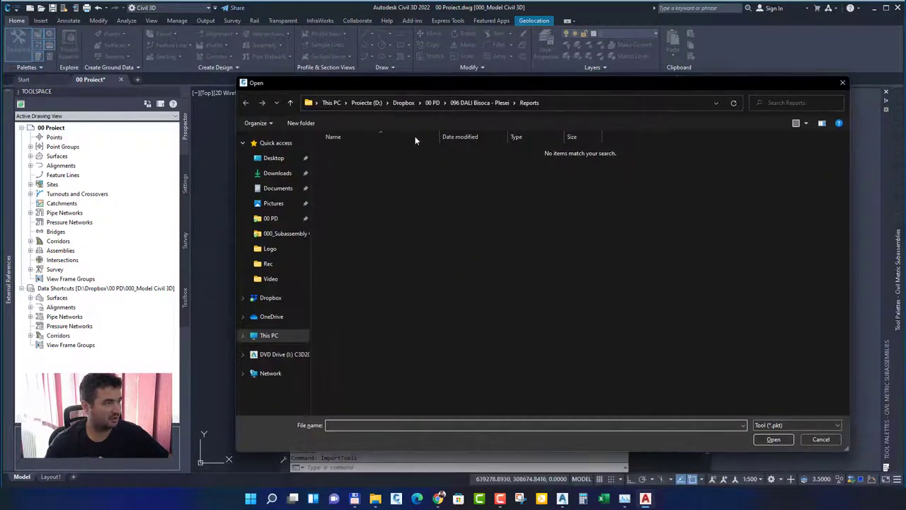
pyautogui.click(432, 102)
pyautogui.doubleClick(375, 196)
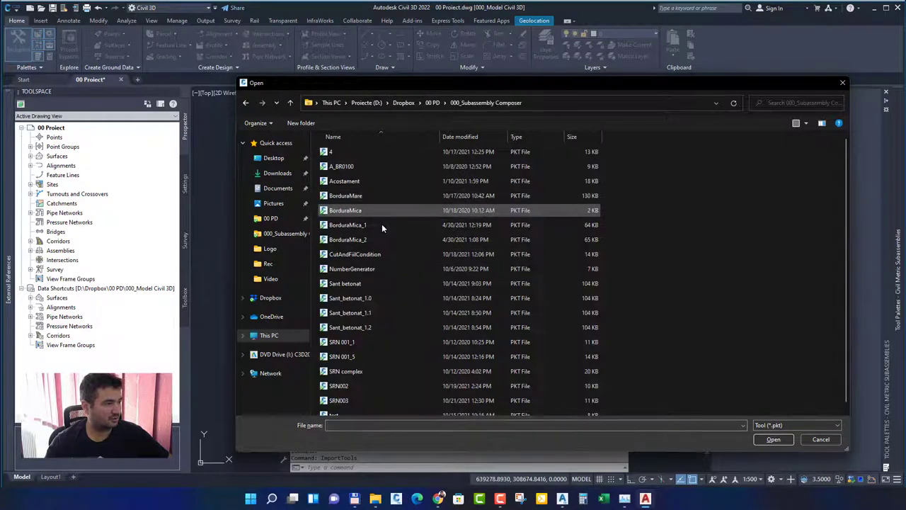
pyautogui.doubleClick(362, 394)
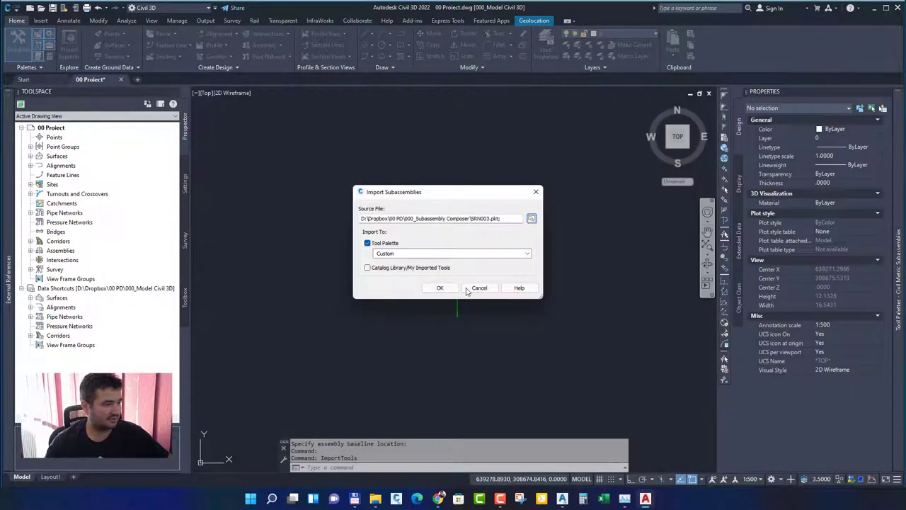
pyautogui.click(439, 287)
# Step: Check the imported item's name in the Custom palette, then switch to Subassembly Composer and show the packet settings
pyautogui.moveTo(895, 260)
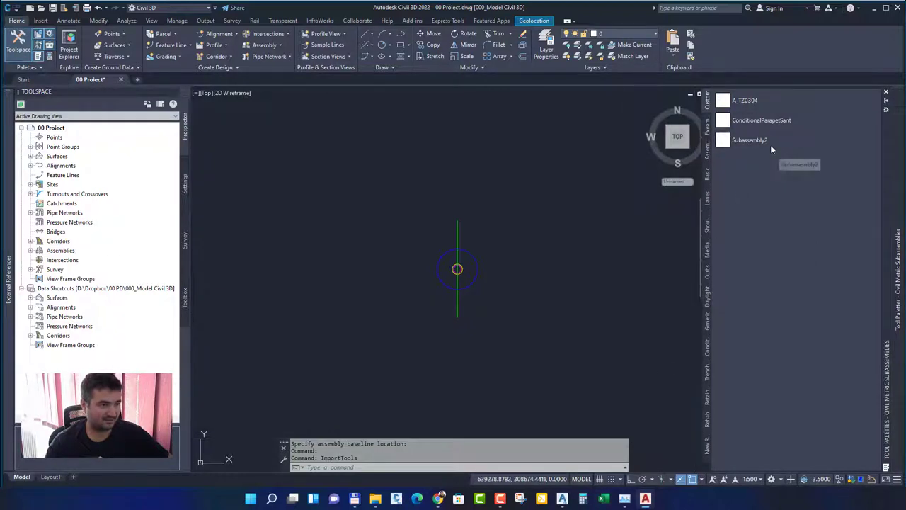
pyautogui.moveTo(627, 502)
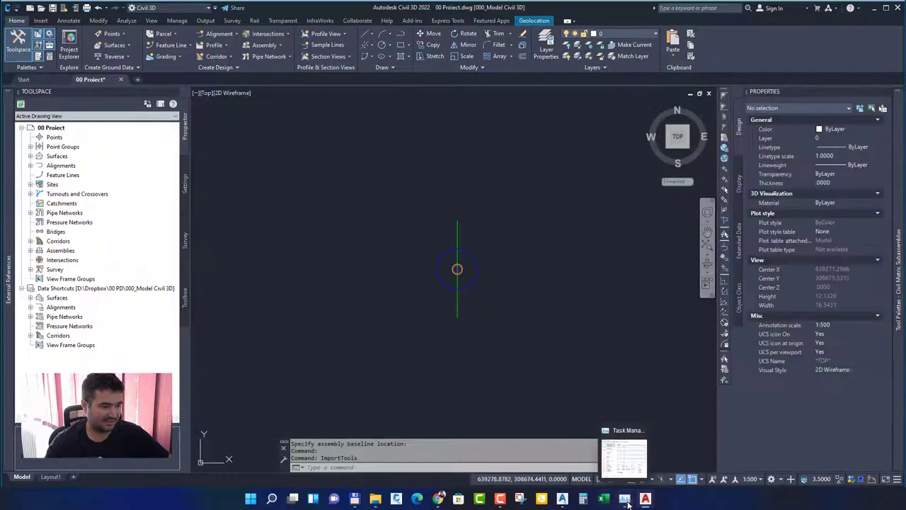
pyautogui.click(564, 501)
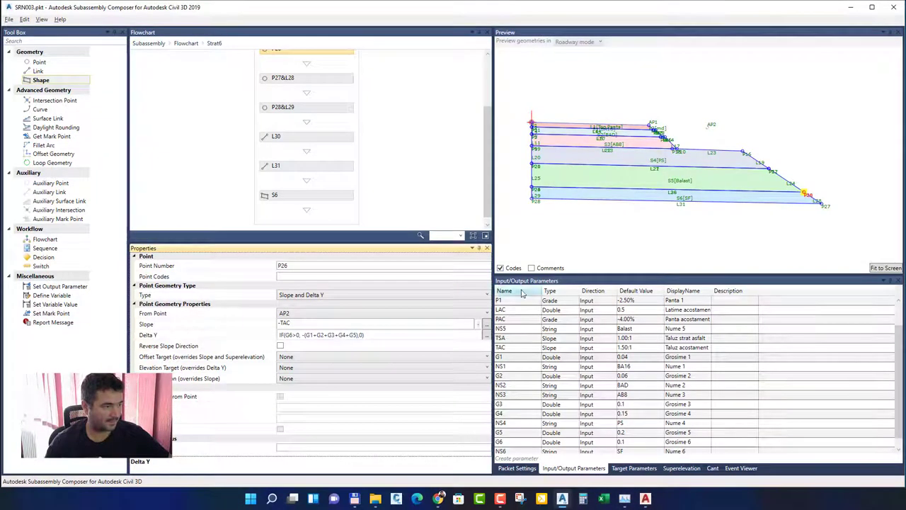
pyautogui.click(517, 468)
# Step: Try to set the subassembly name to Structura Complexa 1.0
pyautogui.click(773, 324)
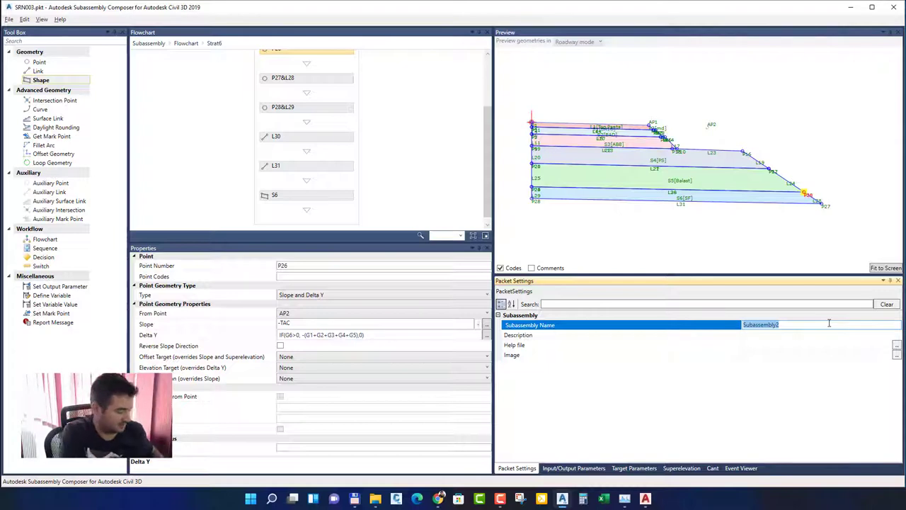
pyautogui.write('Structura Complexa')
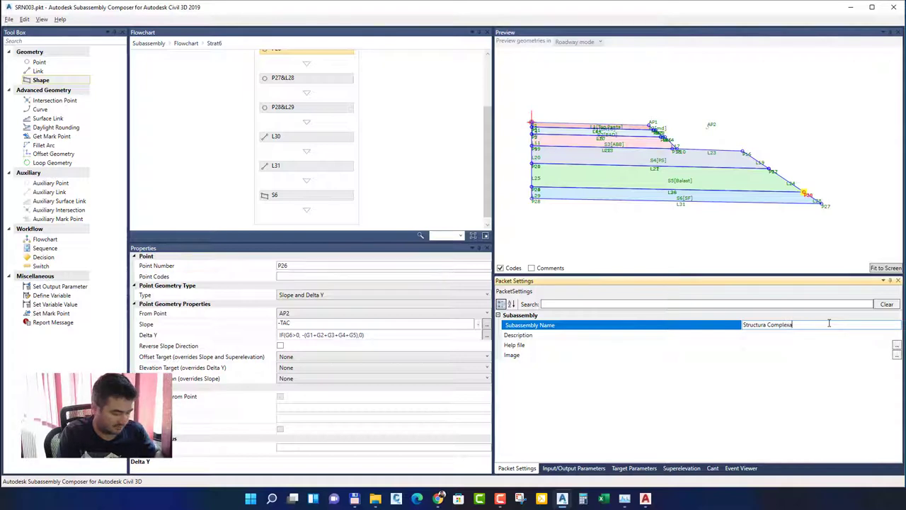
pyautogui.press('Return')
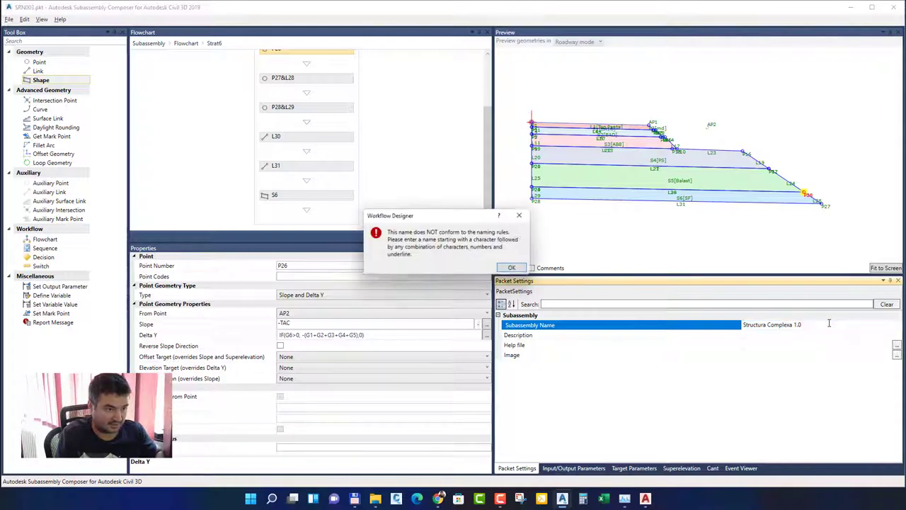
pyautogui.click(516, 269)
# Step: Set the subassembly name to StructuraComplexa in the packet settings
pyautogui.doubleClick(761, 326)
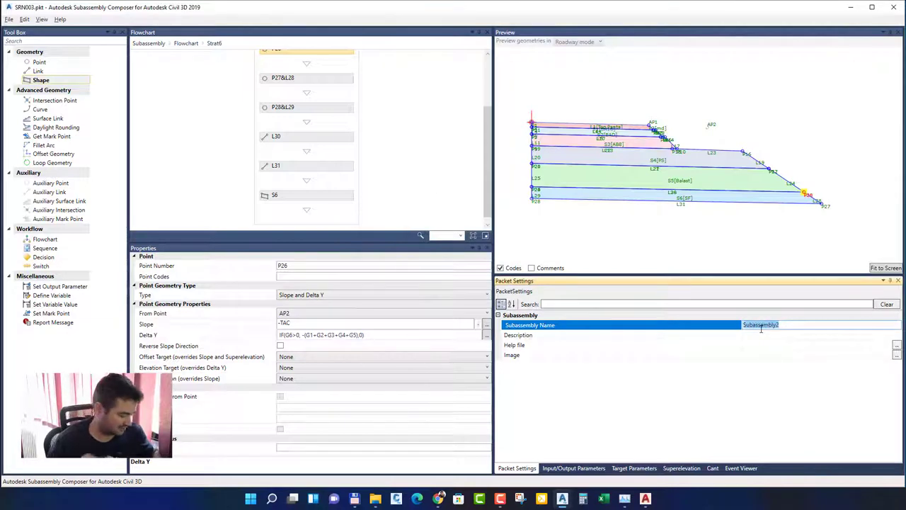
pyautogui.write('StructuraComplexa')
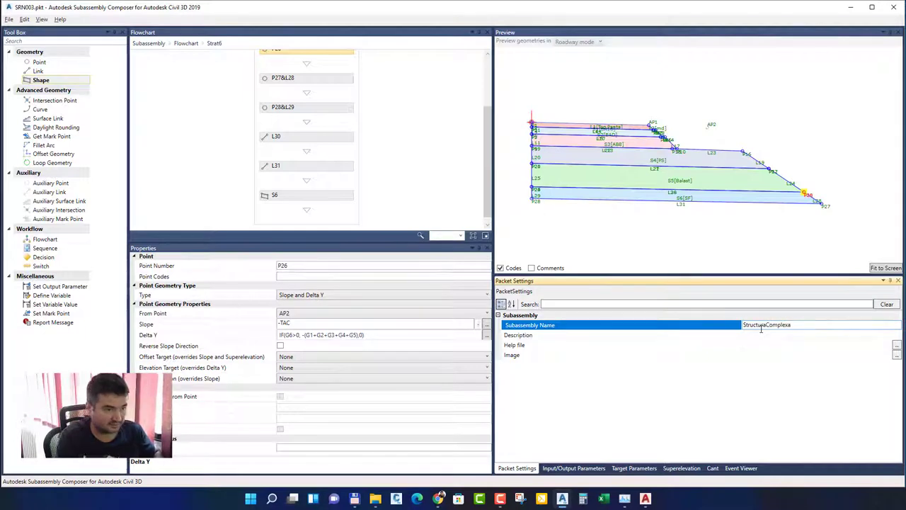
pyautogui.press('Return')
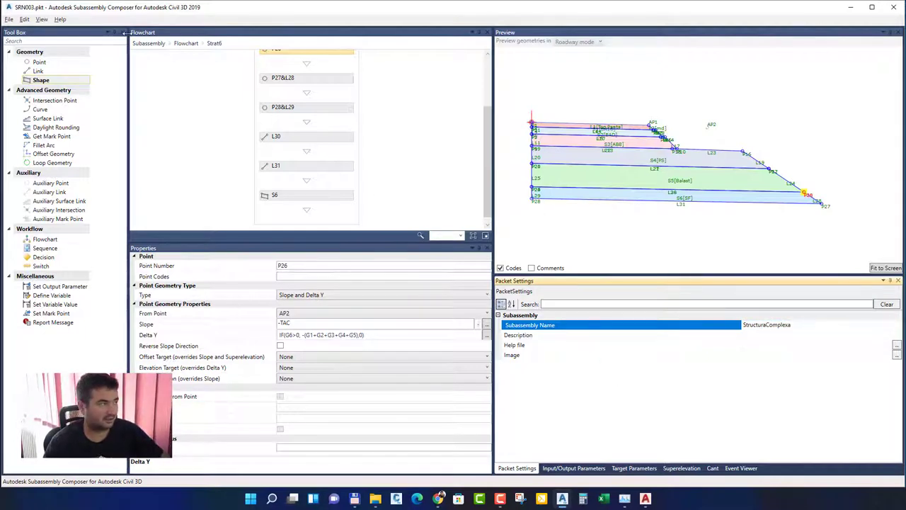
pyautogui.click(9, 19)
pyautogui.press('Escape')
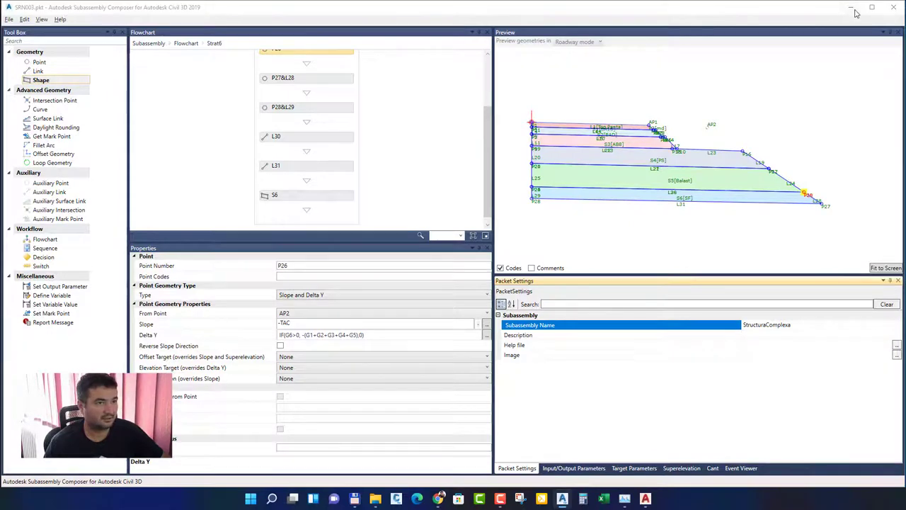
# Step: Return to Civil 3D, place Subassembly2 on both sides of the new assembly's baseline, and examine the right-hand one's parameters
pyautogui.click(850, 6)
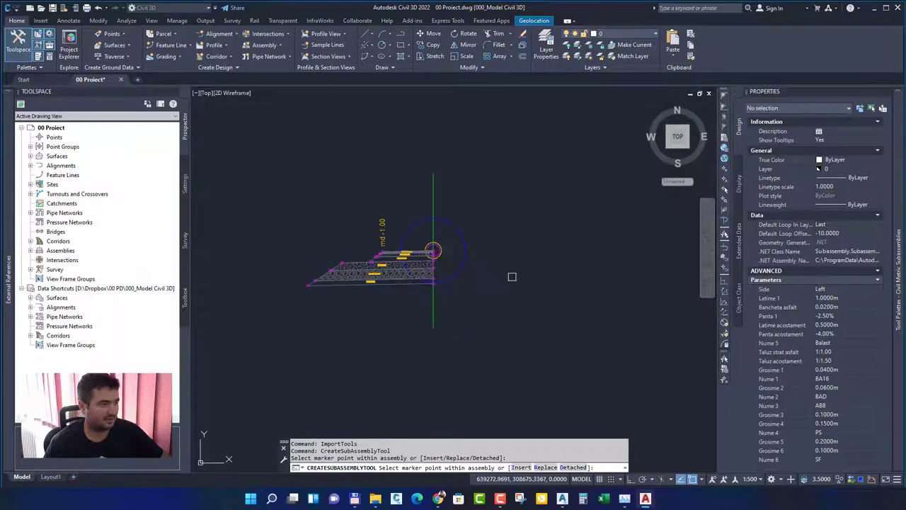
pyautogui.moveTo(511, 273); pyautogui.dragTo(463, 276, button='middle')
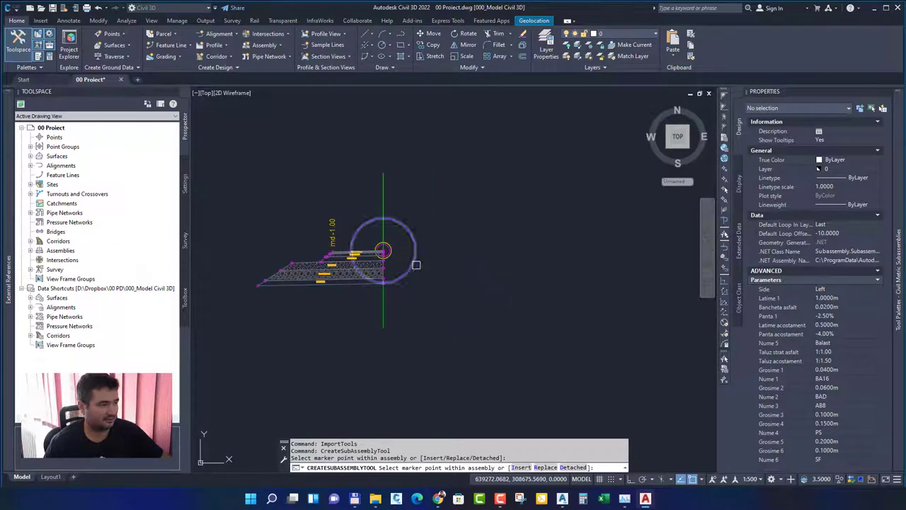
pyautogui.click(383, 250)
pyautogui.rightClick(439, 318)
pyautogui.click(450, 325)
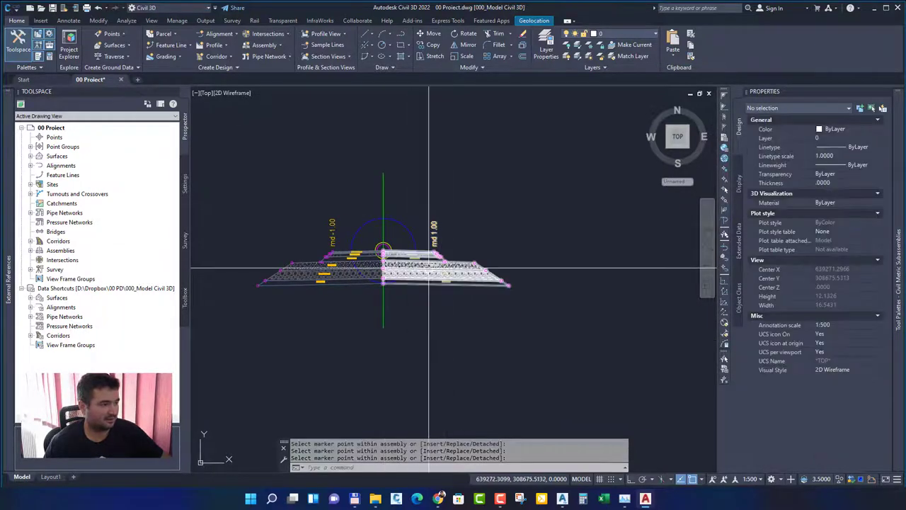
pyautogui.click(477, 289)
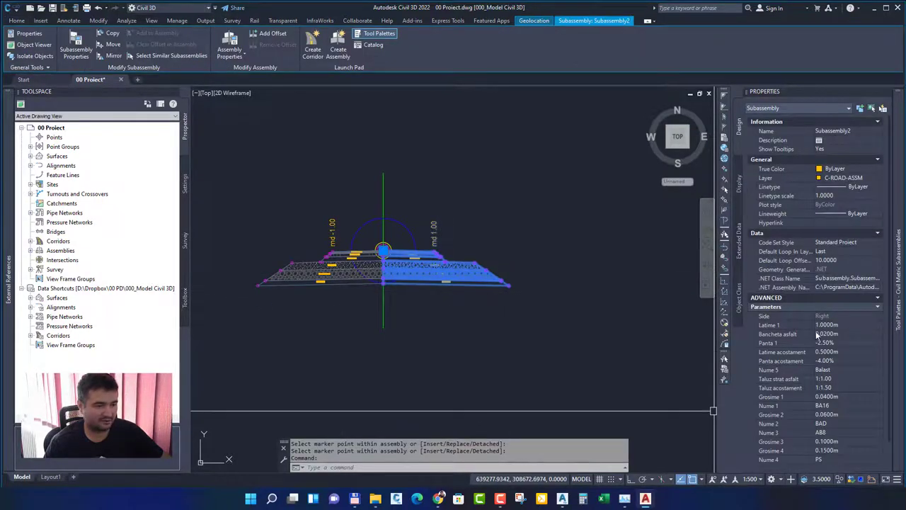
pyautogui.scroll(-1, 793, 319)
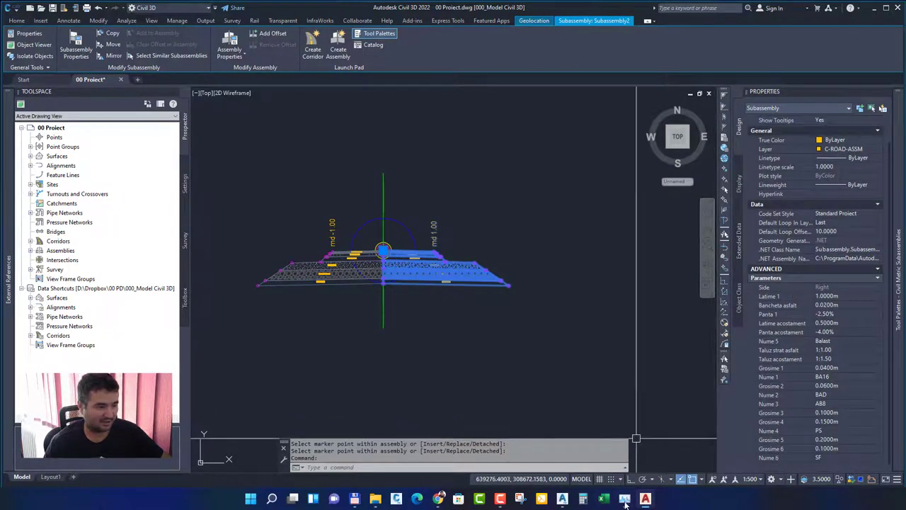
# Step: Switch to Subassembly Composer, review the packet's input/output parameters, and return to the Civil 3D drawing
pyautogui.click(563, 499)
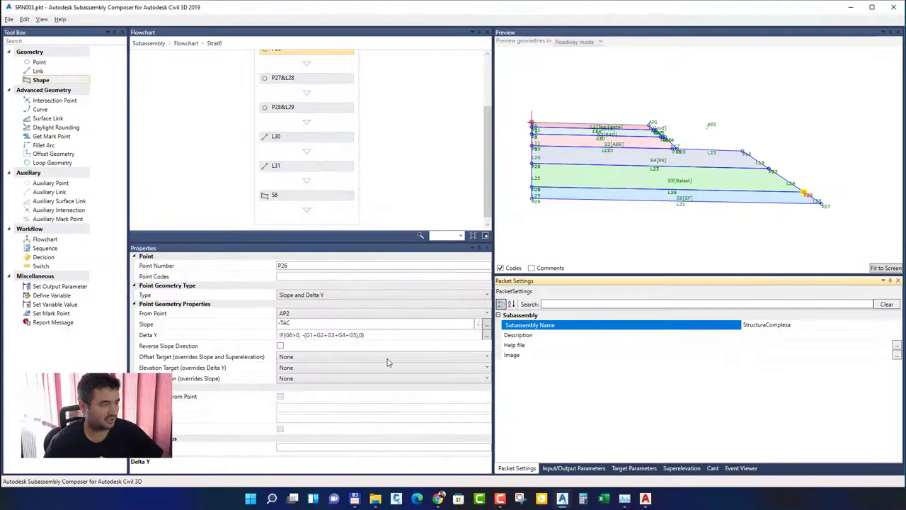
pyautogui.click(573, 467)
pyautogui.scroll(1, 568, 323)
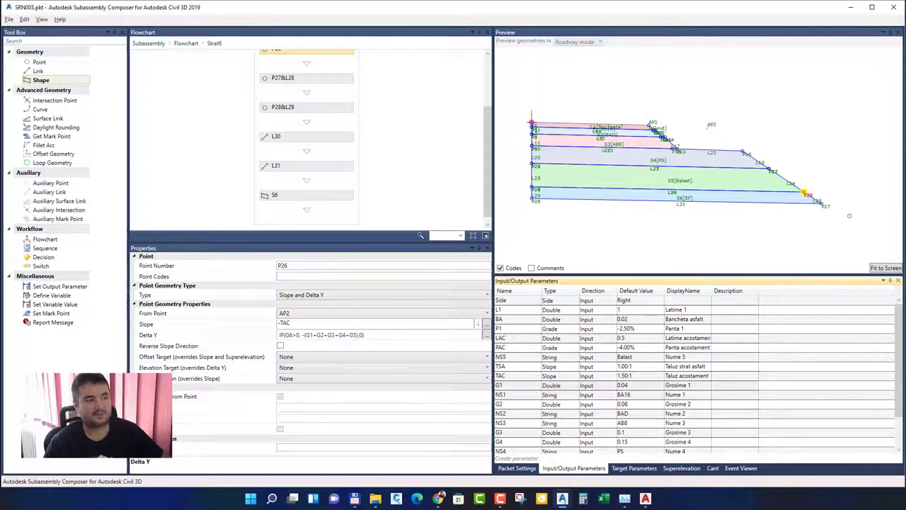
pyautogui.click(851, 7)
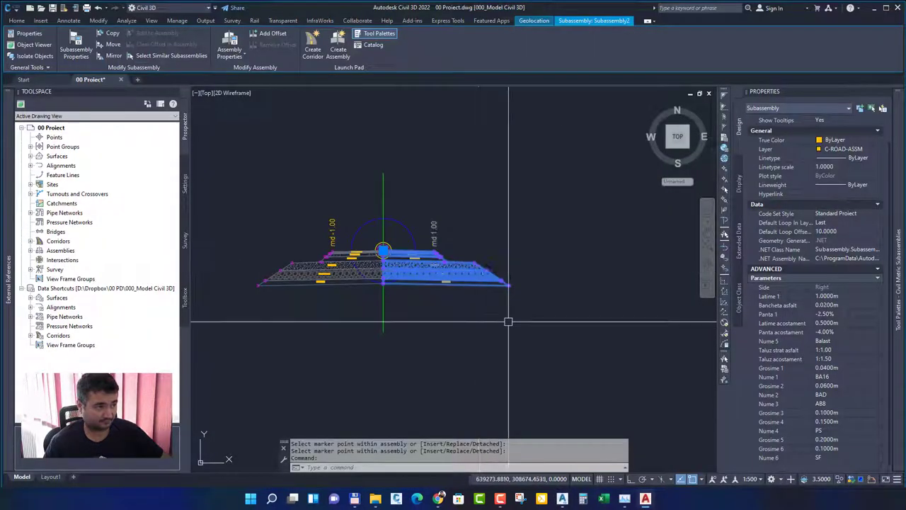
# Step: Set the thicknesses Grosime 5 and Grosime 6 of the right-hand subassembly to 0
pyautogui.scroll(4, 559, 333)
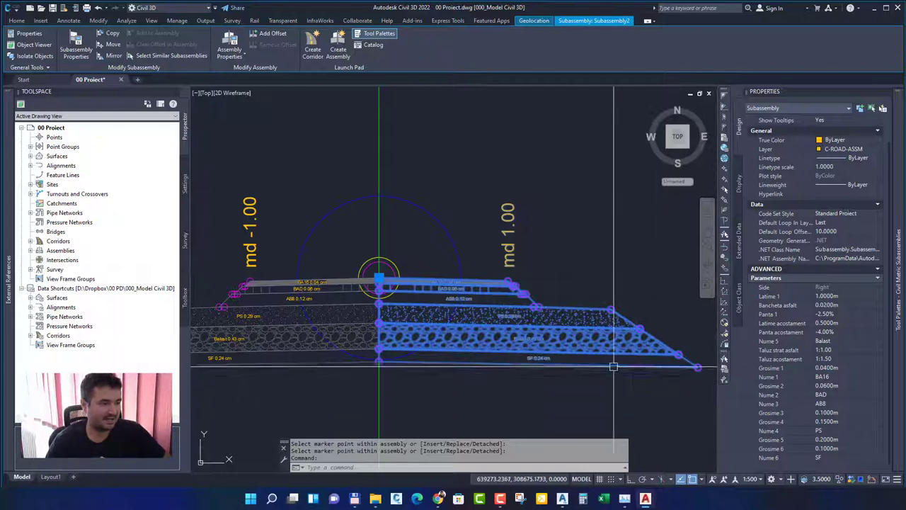
pyautogui.scroll(4, 599, 314)
pyautogui.scroll(-2, 395, 299)
pyautogui.scroll(3, 486, 307)
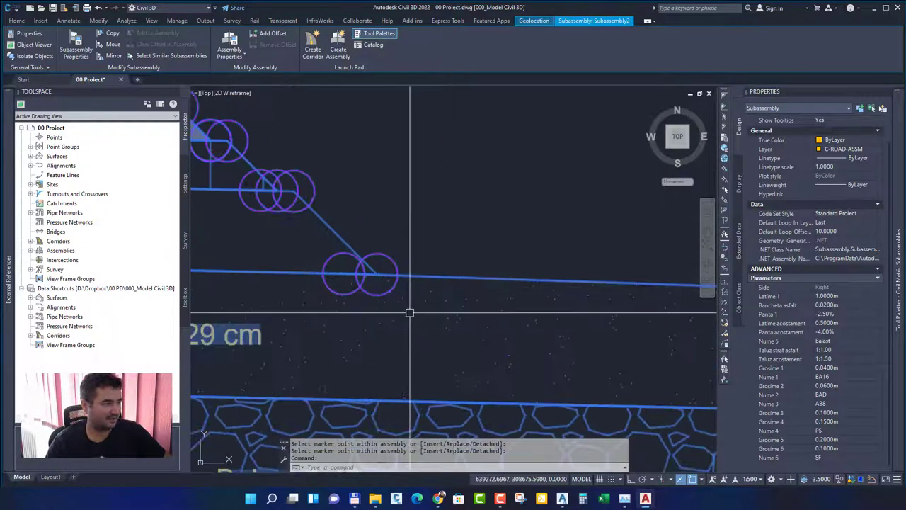
pyautogui.scroll(-3, 496, 303)
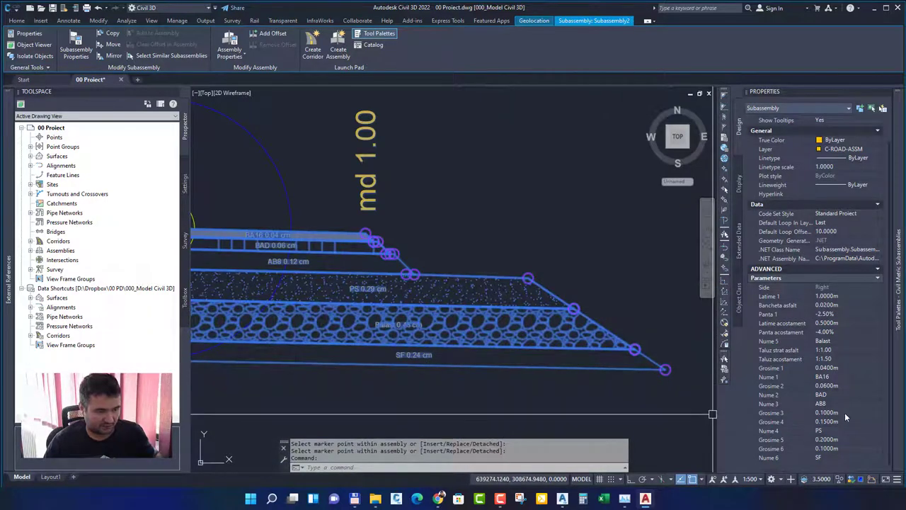
pyautogui.scroll(2, 379, 311)
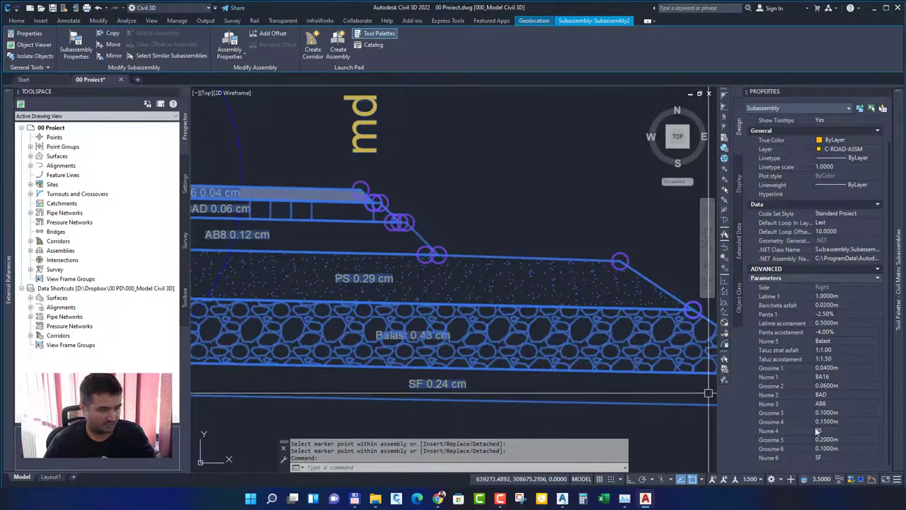
pyautogui.click(853, 440)
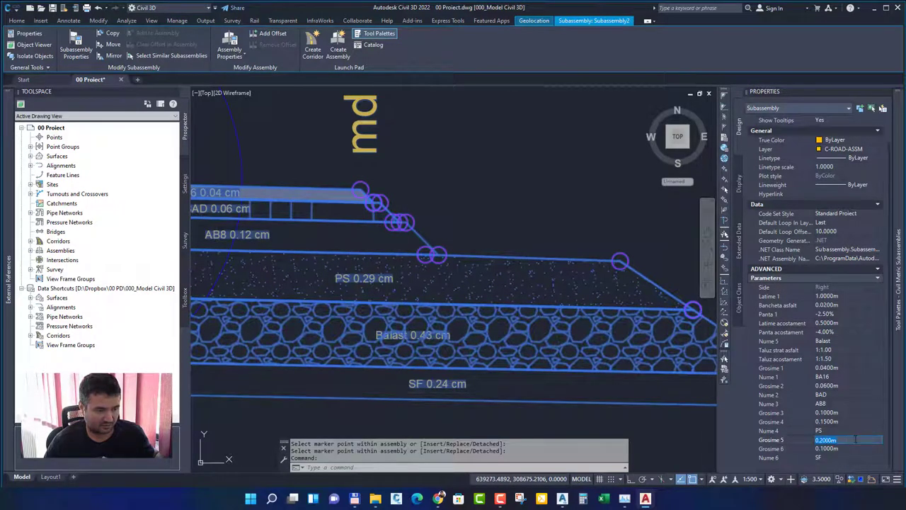
pyautogui.press('Tab')
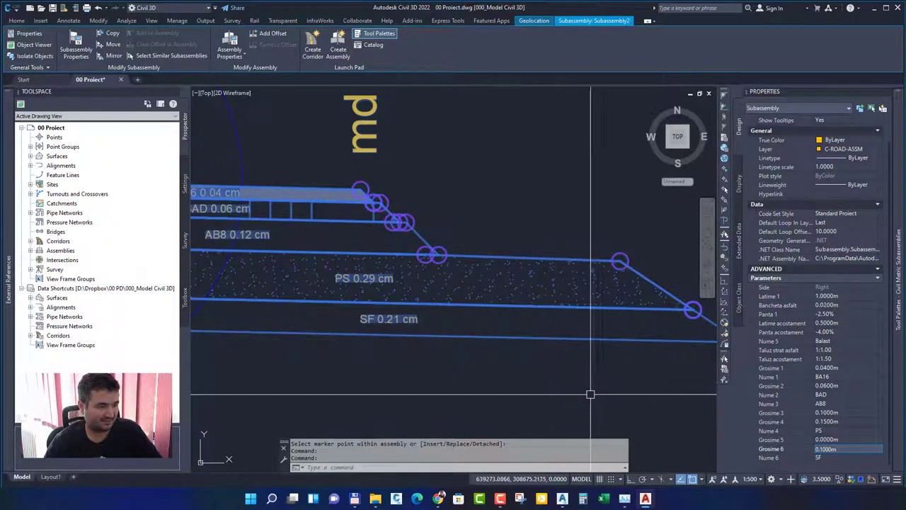
pyautogui.click(763, 450)
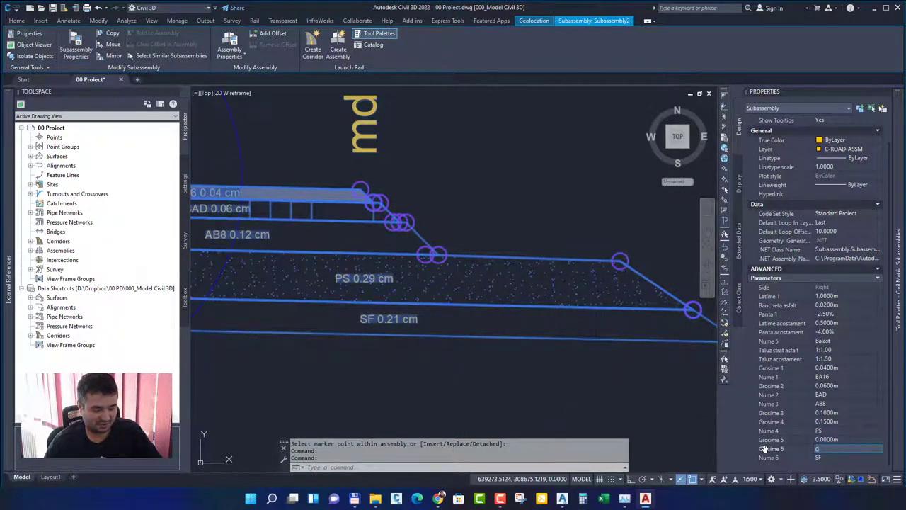
pyautogui.press('Tab')
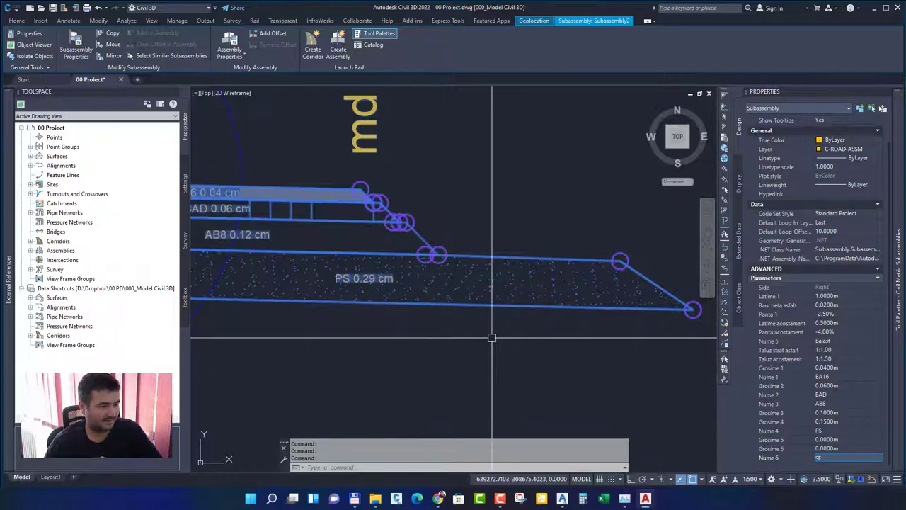
# Step: Set Grosime 6 of the right-hand subassembly to 0.2 m and inspect the updated layers
pyautogui.click(856, 448)
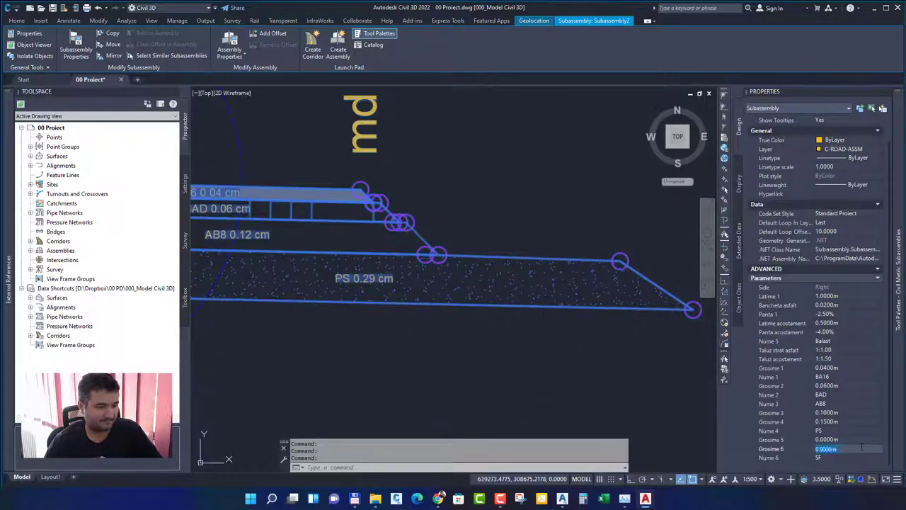
pyautogui.write('0.')
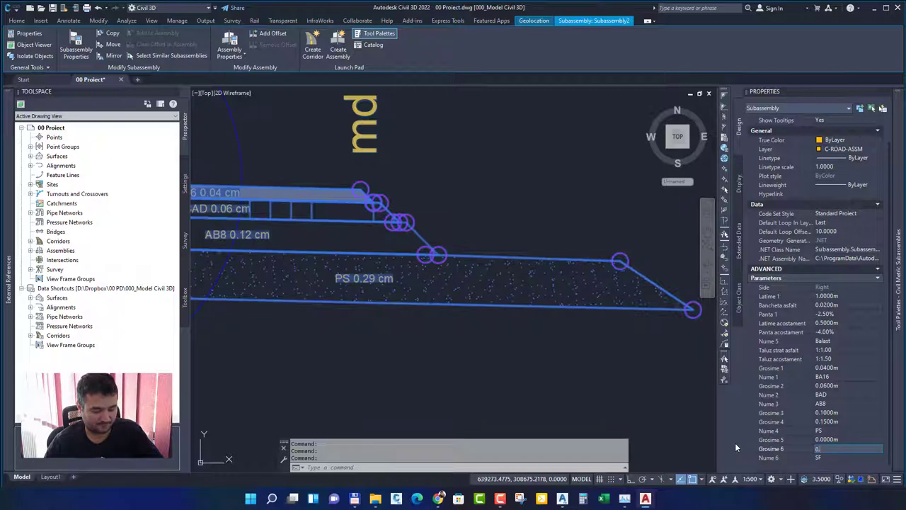
pyautogui.write('2')
pyautogui.press('Tab')
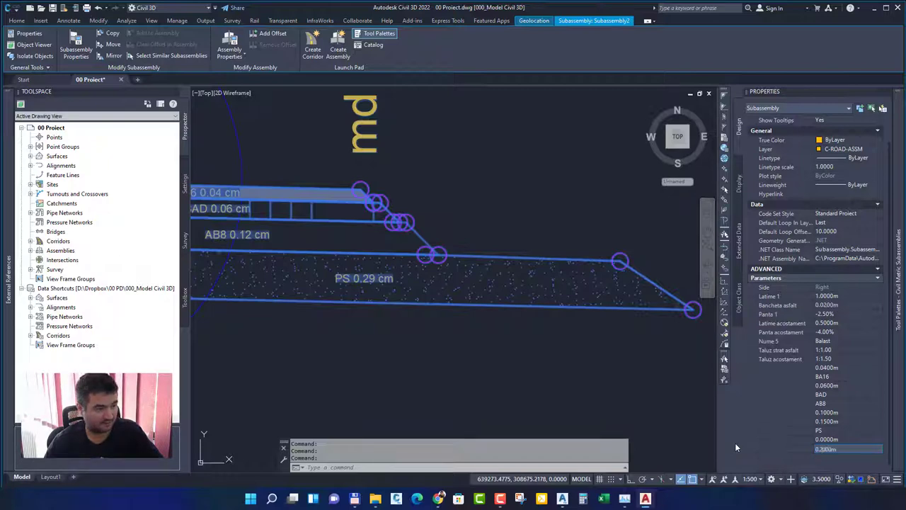
pyautogui.scroll(-5, 611, 400)
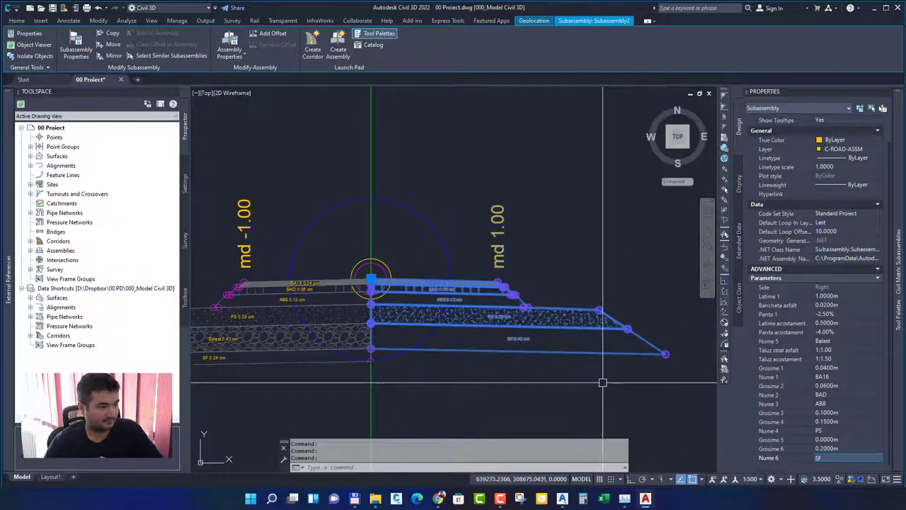
pyautogui.scroll(2, 548, 329)
pyautogui.scroll(-2, 521, 359)
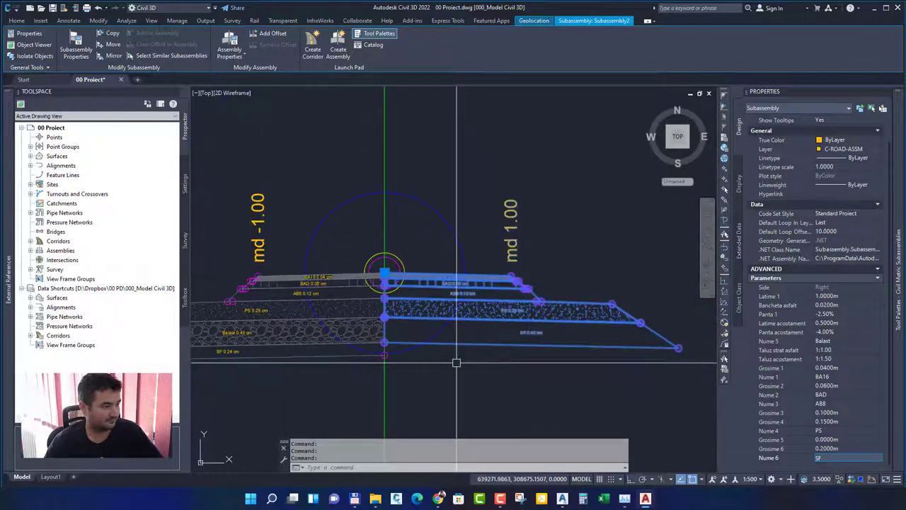
# Step: Set the right-hand subassembly's Taluz strat asfalt and Taluz acostament slopes to 0
pyautogui.scroll(4, 500, 314)
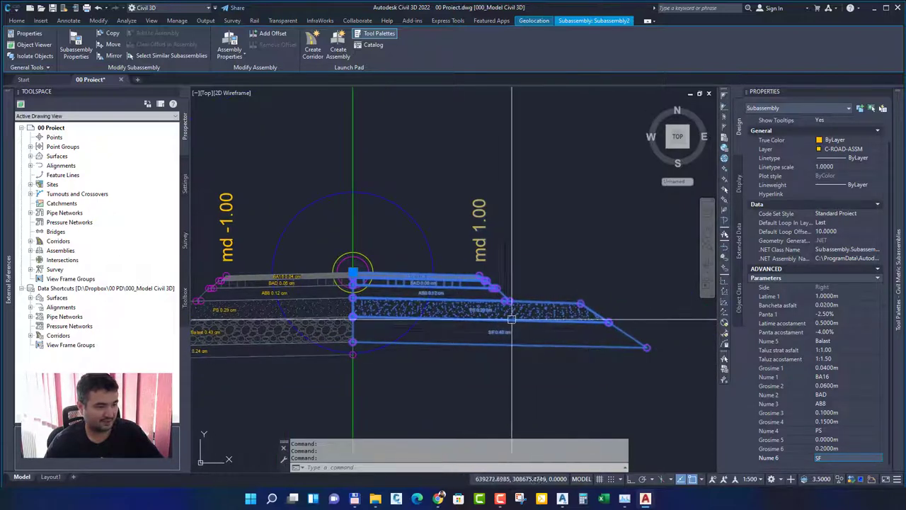
pyautogui.scroll(-4, 500, 313)
pyautogui.scroll(4, 509, 305)
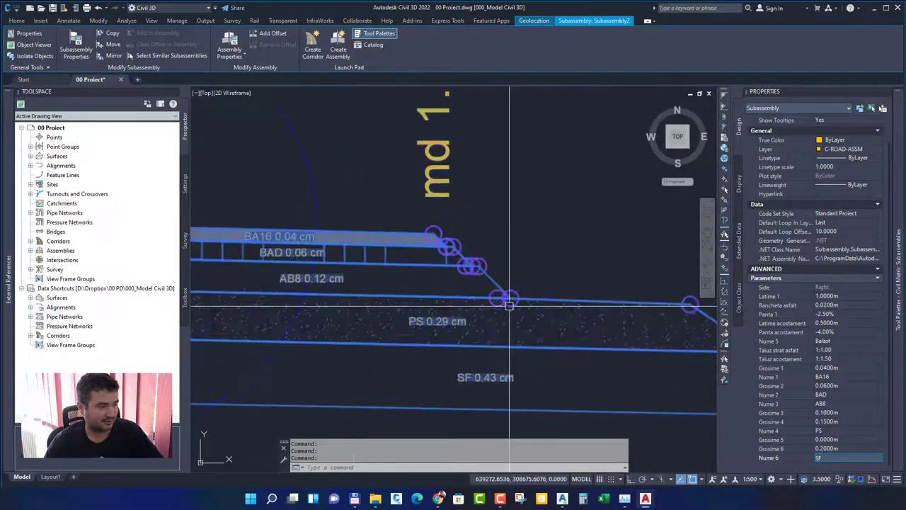
pyautogui.scroll(-2, 429, 216)
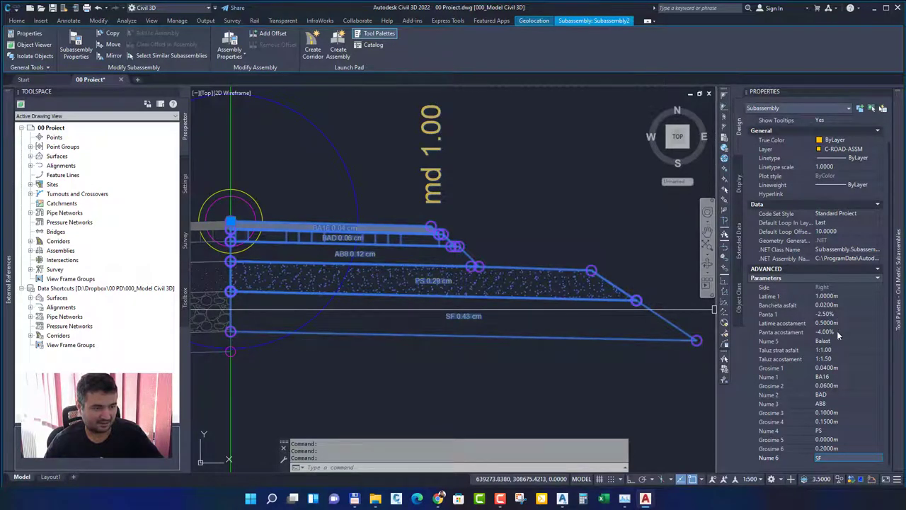
pyautogui.click(846, 350)
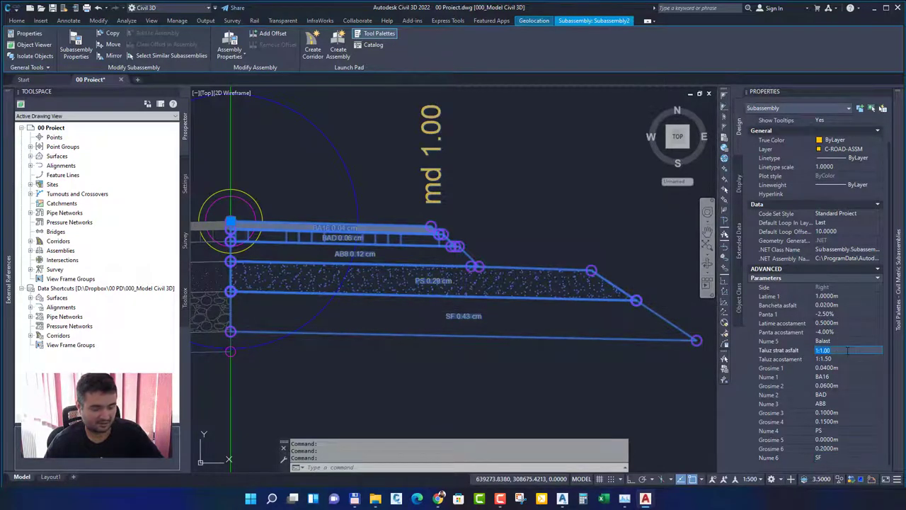
pyautogui.write('0')
pyautogui.press('Tab')
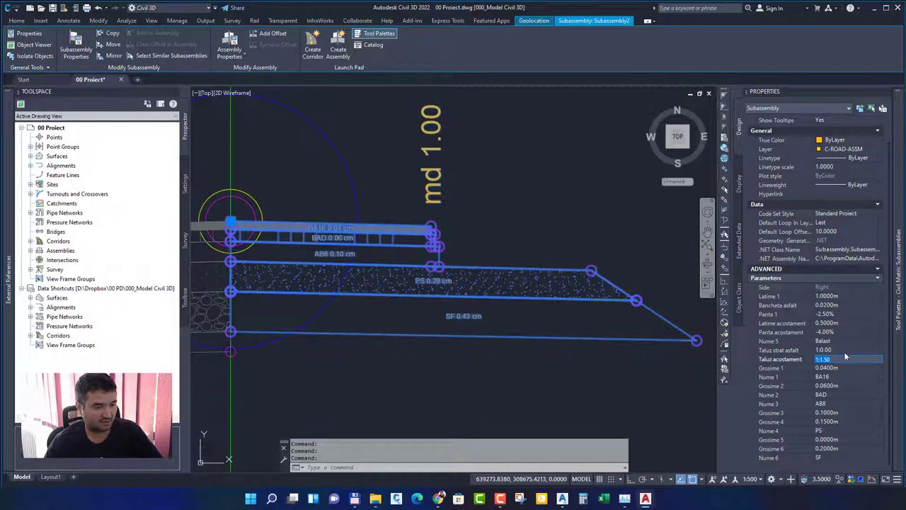
pyautogui.press('Tab')
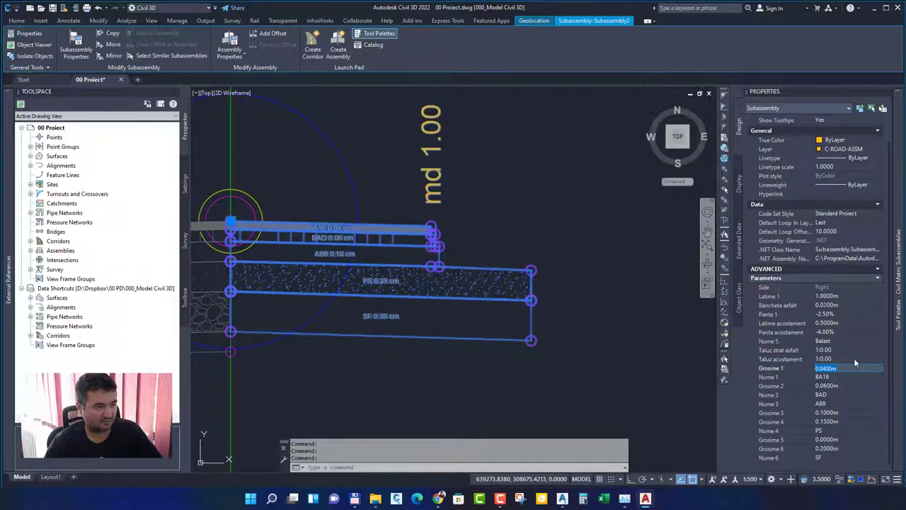
# Step: Set Latime acostament and Bancheta asfalt of the right-hand subassembly to 0 and inspect its outer edge
pyautogui.click(841, 323)
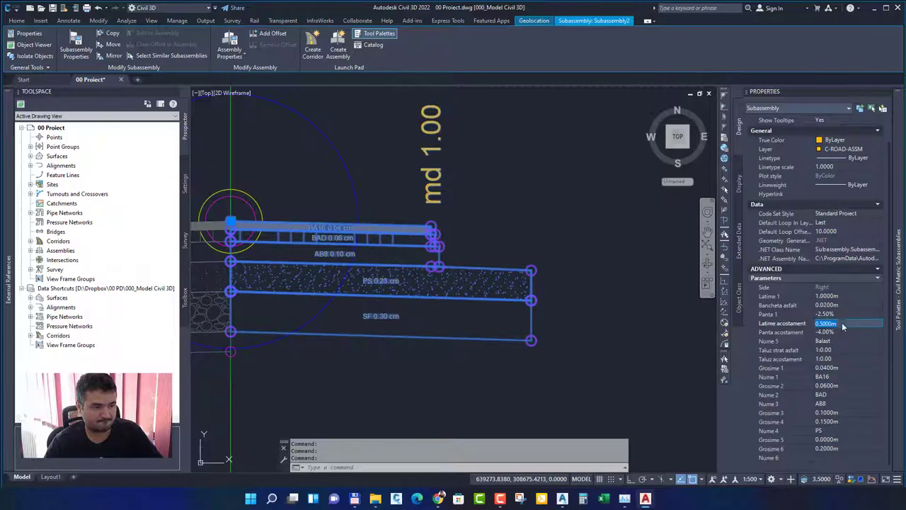
pyautogui.write('0')
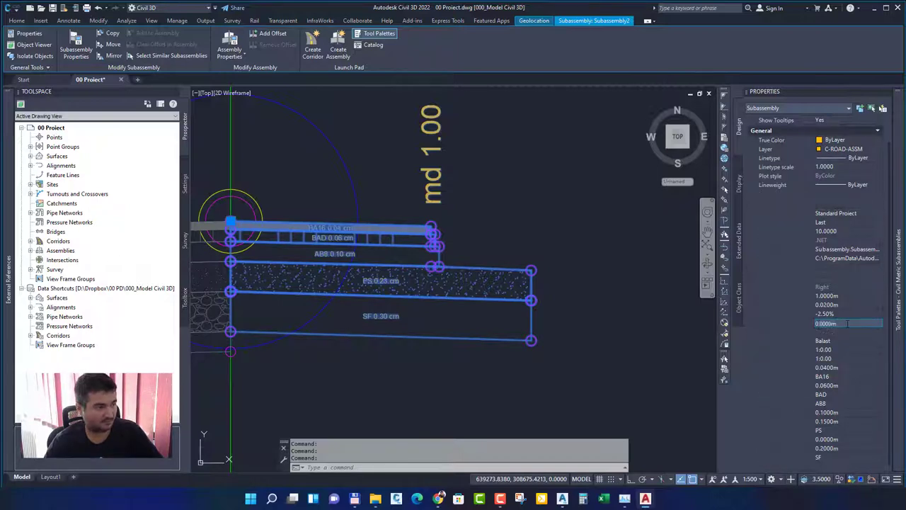
pyautogui.press('Tab')
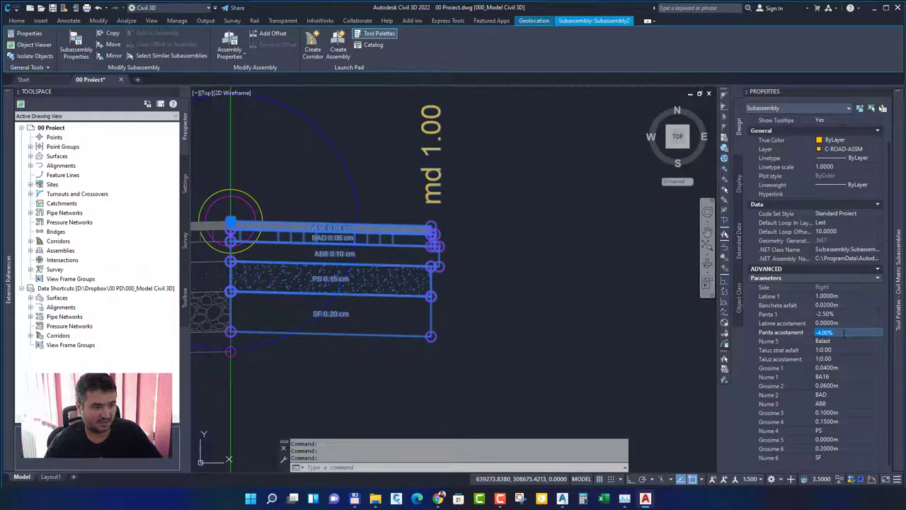
pyautogui.click(842, 305)
pyautogui.write('0')
pyautogui.press('Tab')
pyautogui.scroll(3, 432, 234)
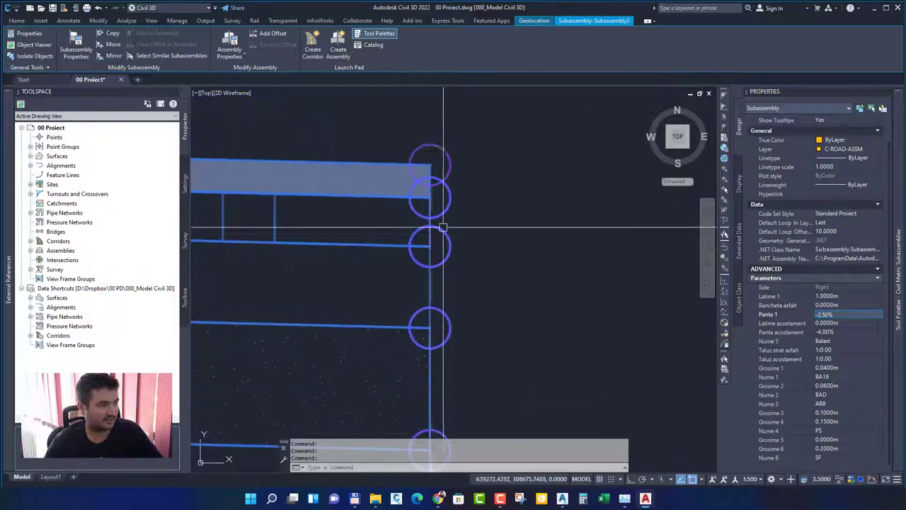
pyautogui.scroll(-2, 453, 184)
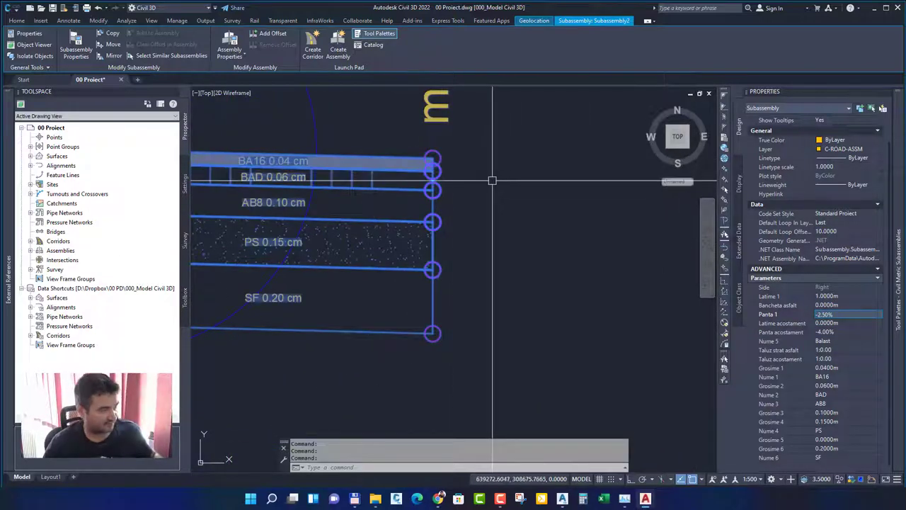
# Step: Deselect the right-hand subassembly to view its layers, reselect it and set Grosime 3 to 0
pyautogui.press('Escape')
pyautogui.moveTo(445, 169); pyautogui.dragTo(500, 201, button='middle')
pyautogui.scroll(-2, 500, 201)
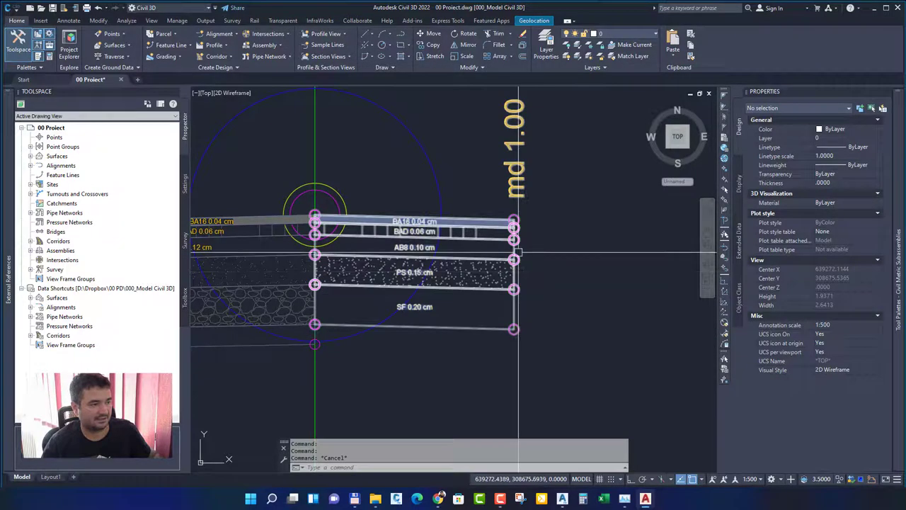
pyautogui.scroll(2, 518, 262)
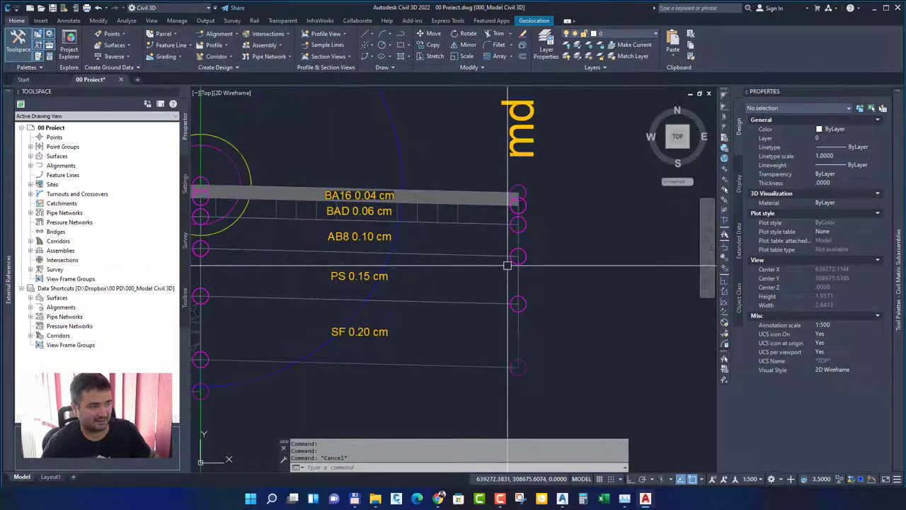
pyautogui.click(524, 308)
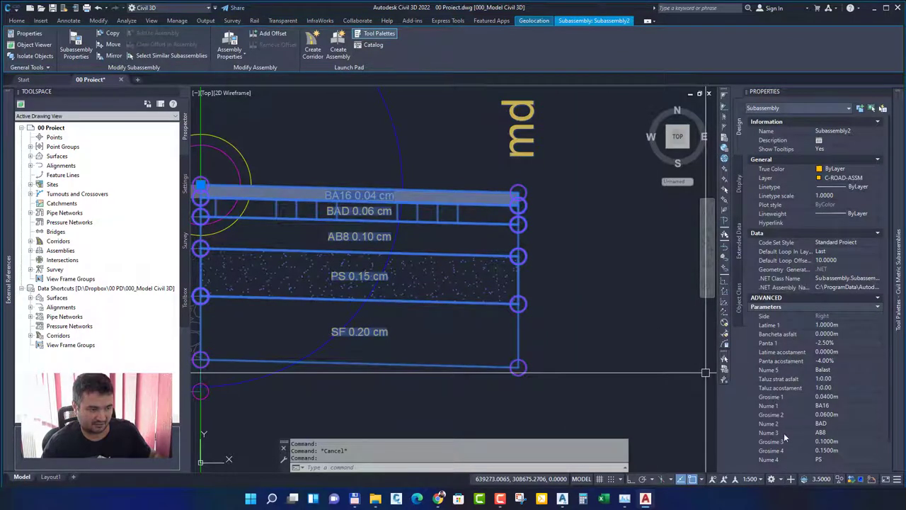
pyautogui.click(843, 441)
pyautogui.write('0')
pyautogui.press('Tab')
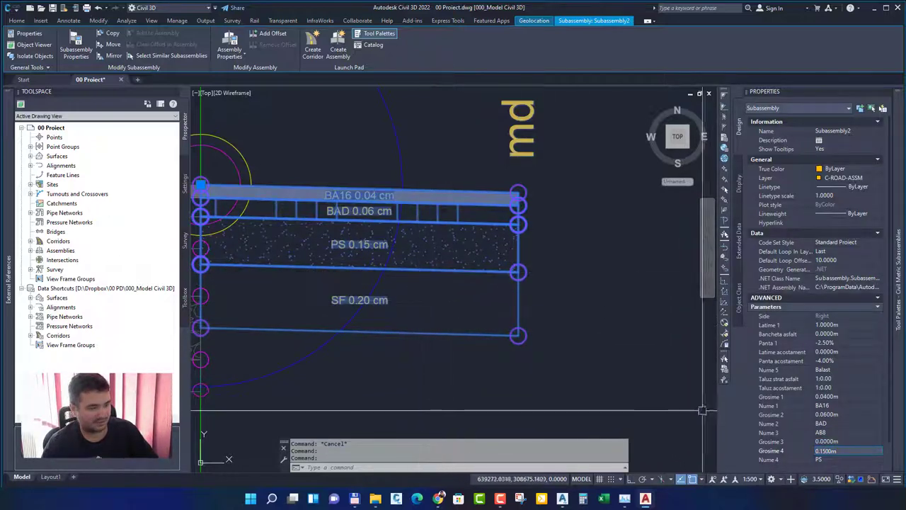
# Step: Set the ballast layer thickness Grosime 5 of the right-hand subassembly to 0.25 m
pyautogui.scroll(-2, 809, 443)
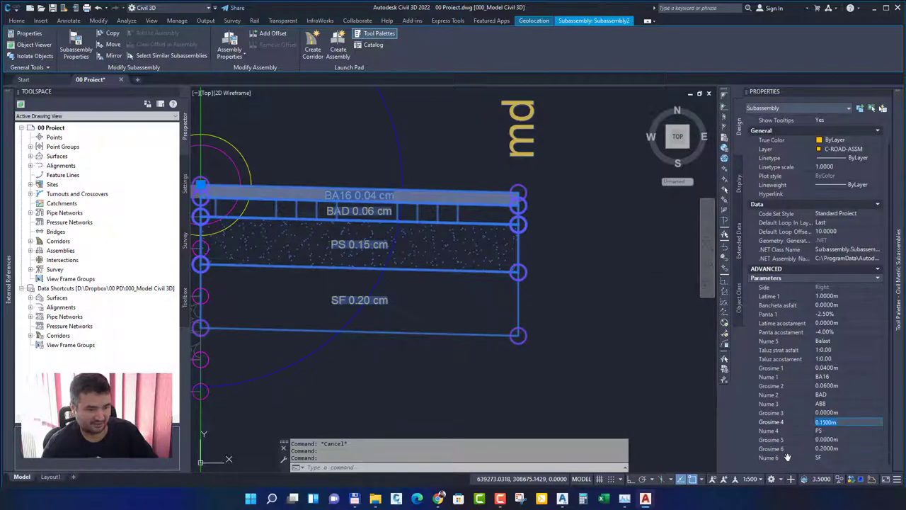
pyautogui.click(849, 439)
pyautogui.write('0.')
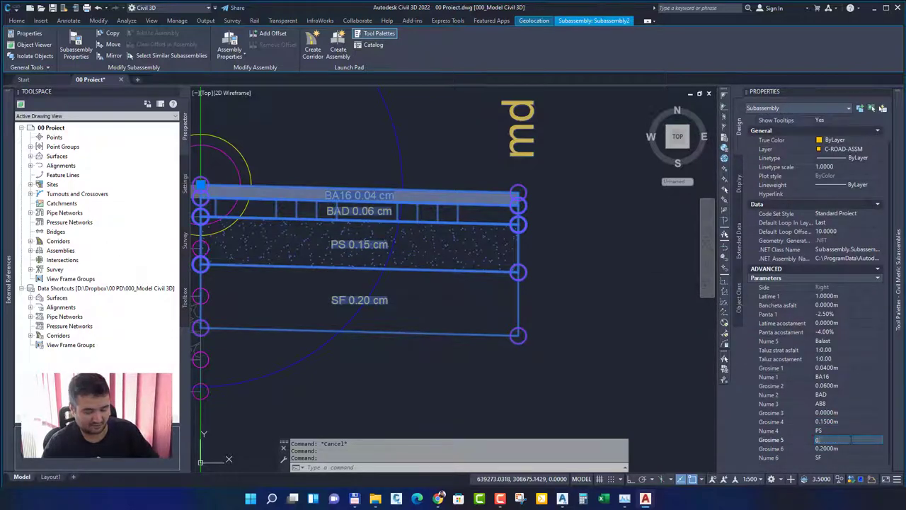
pyautogui.write('25')
pyautogui.press('Tab')
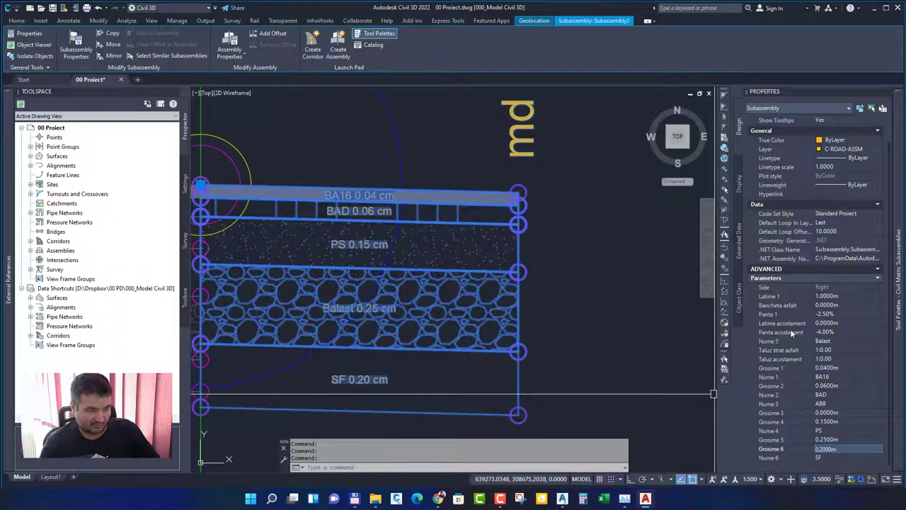
# Step: Set Latime acostament of the right-hand subassembly to 0.2 m
pyautogui.click(844, 324)
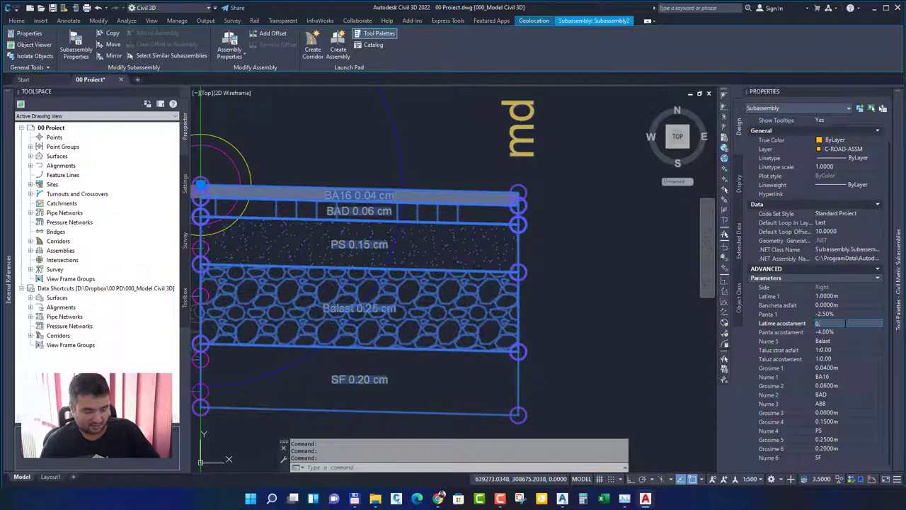
pyautogui.write('0.2')
pyautogui.press('Tab')
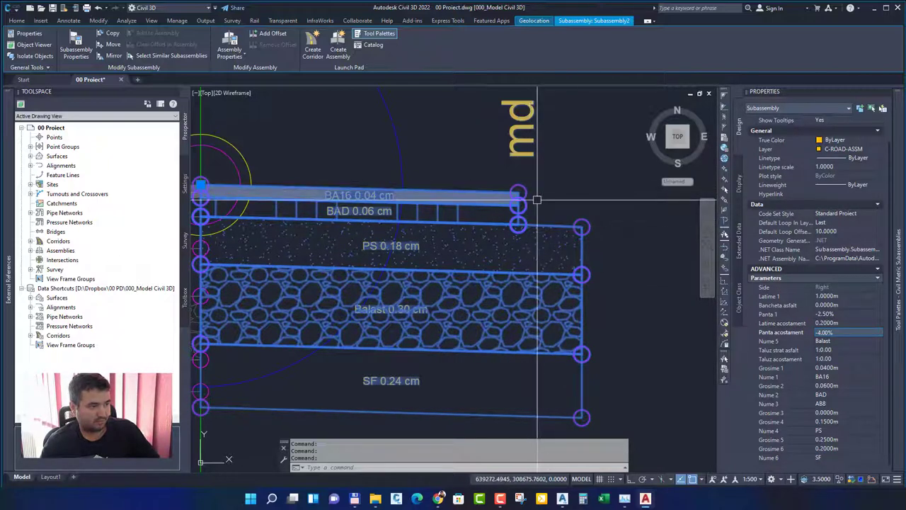
pyautogui.scroll(-2, 553, 228)
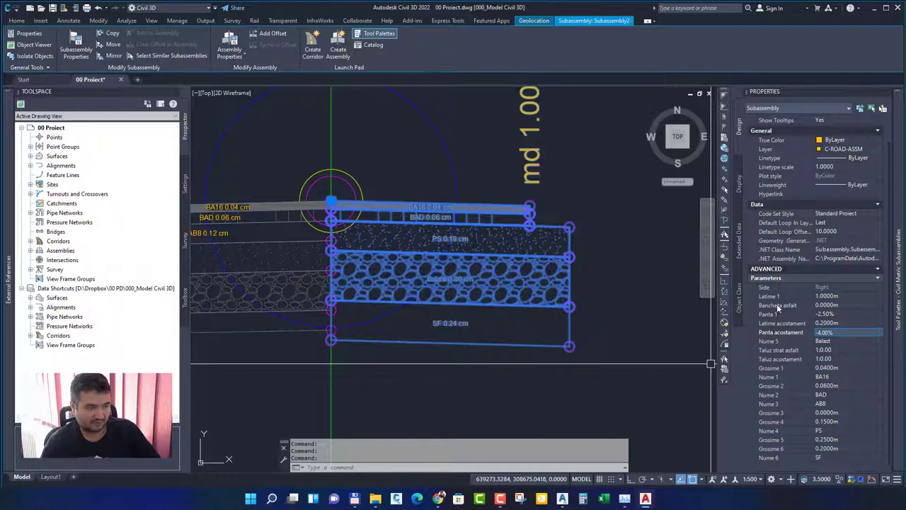
# Step: Set Taluz strat asfalt of the right-hand subassembly to 1:1, inspect the asphalt edge and deselect the subassembly
pyautogui.click(845, 350)
pyautogui.write('1:1')
pyautogui.press('Tab')
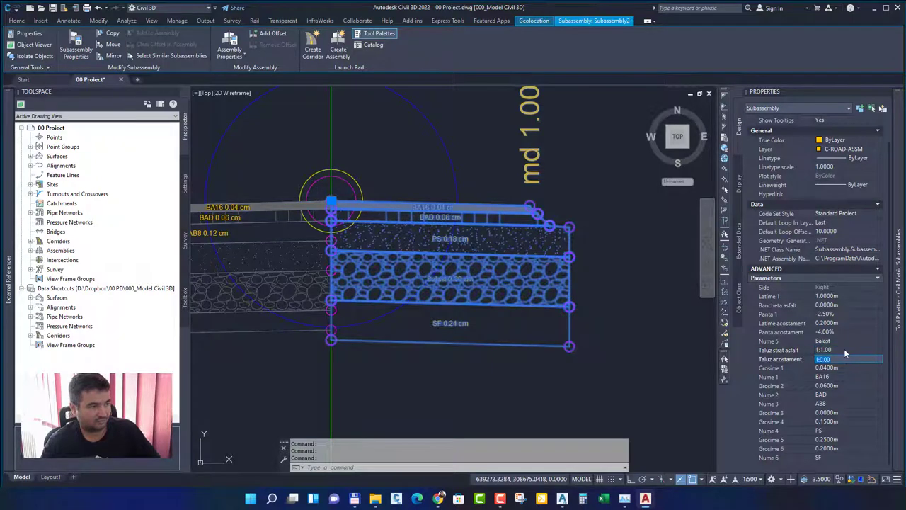
pyautogui.scroll(5, 531, 242)
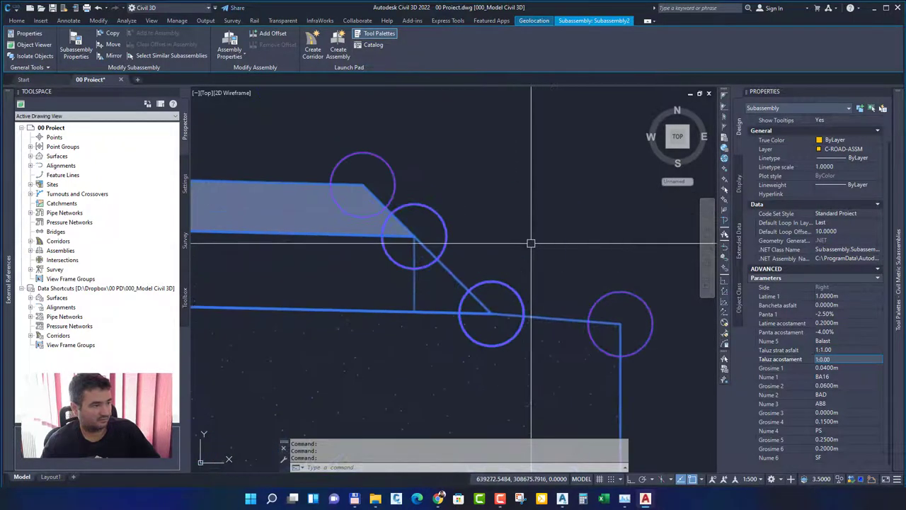
pyautogui.scroll(4, 531, 242)
pyautogui.scroll(-5, 652, 237)
pyautogui.scroll(5, 651, 238)
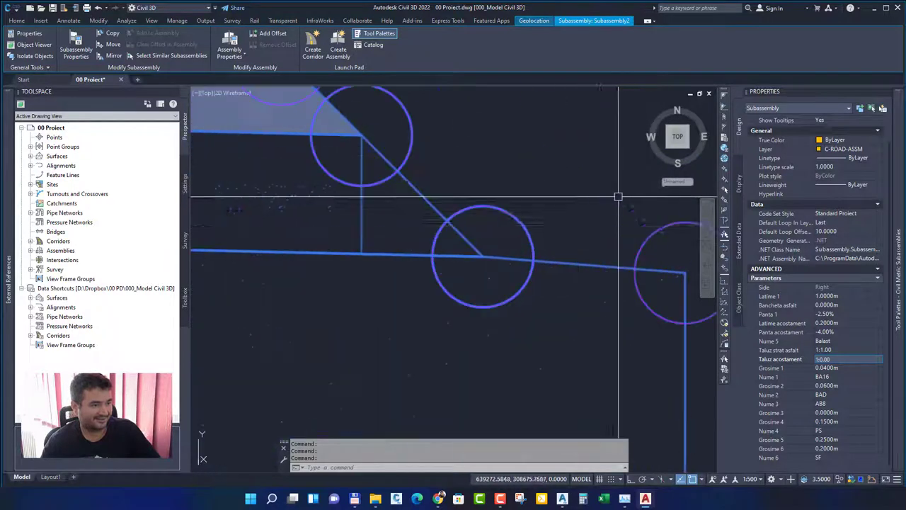
pyautogui.scroll(-5, 666, 269)
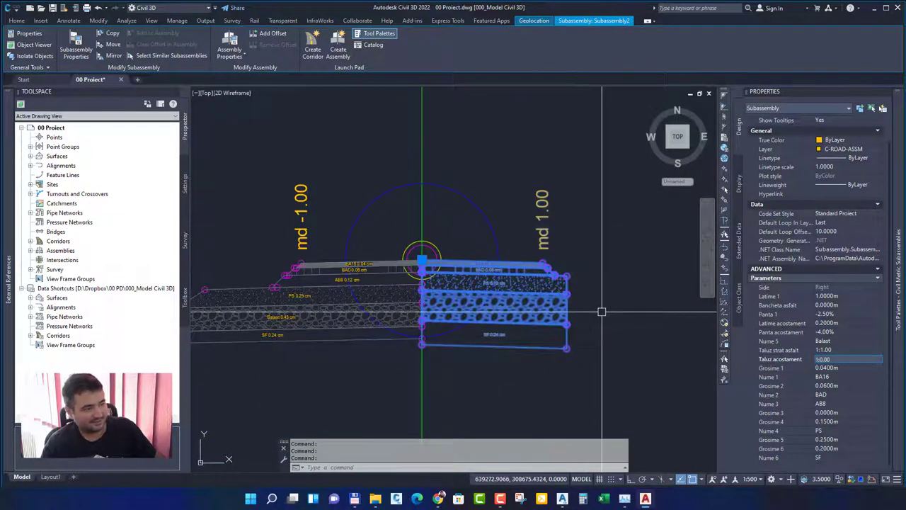
pyautogui.press('Escape')
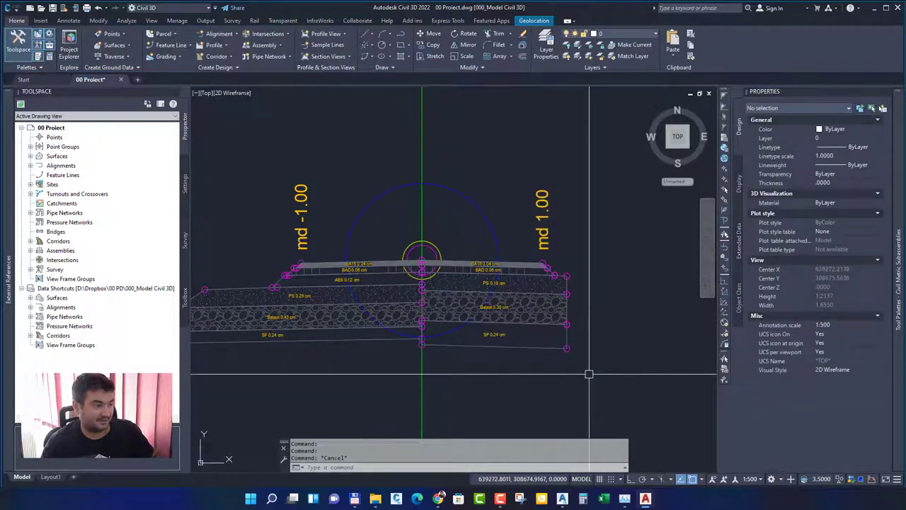
# Step: Reselect the right-hand subassembly and compare the thicknesses in its layer labels with its Grosime parameters
pyautogui.click(537, 348)
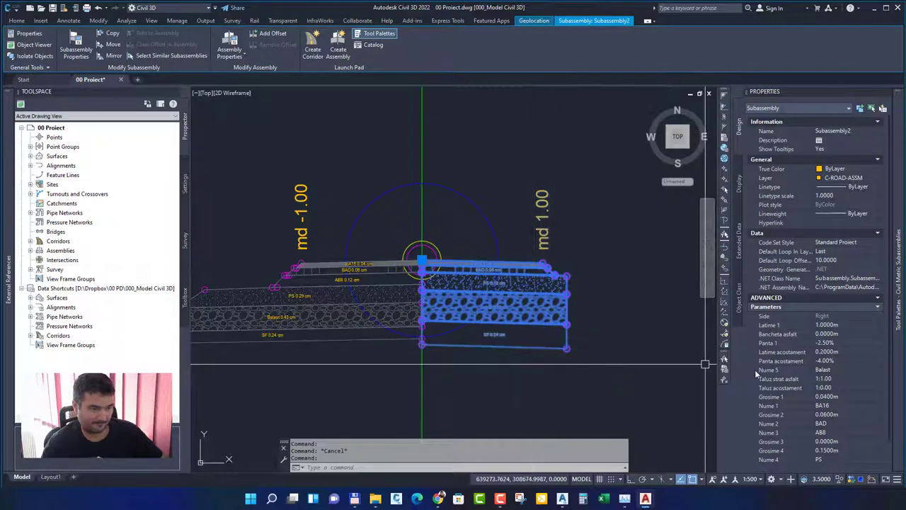
pyautogui.scroll(-1, 757, 375)
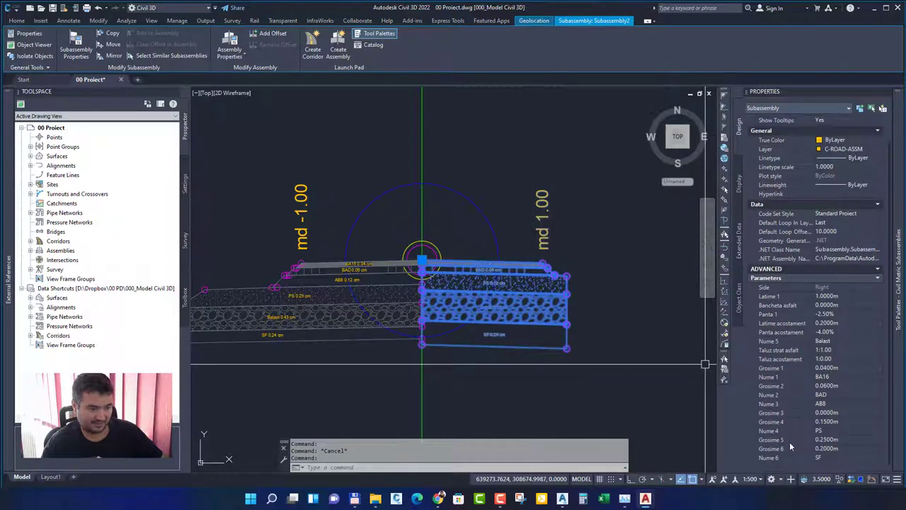
pyautogui.scroll(6, 488, 354)
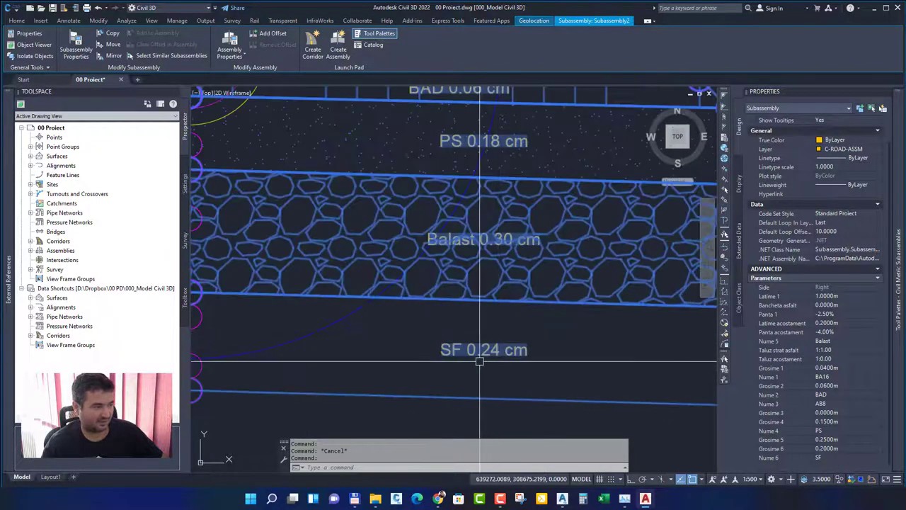
pyautogui.moveTo(417, 142); pyautogui.dragTo(425, 232, button='middle')
pyautogui.scroll(2, 423, 145)
pyautogui.scroll(1, 417, 157)
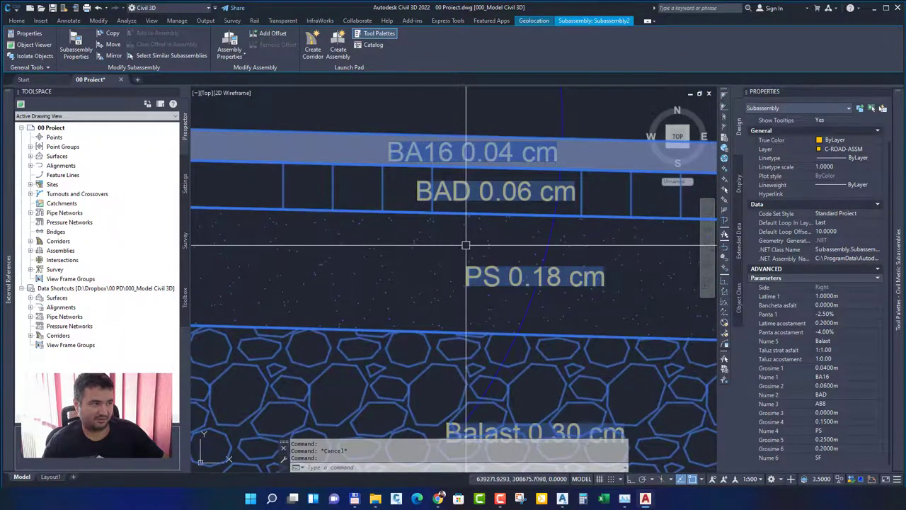
pyautogui.scroll(-3, 466, 262)
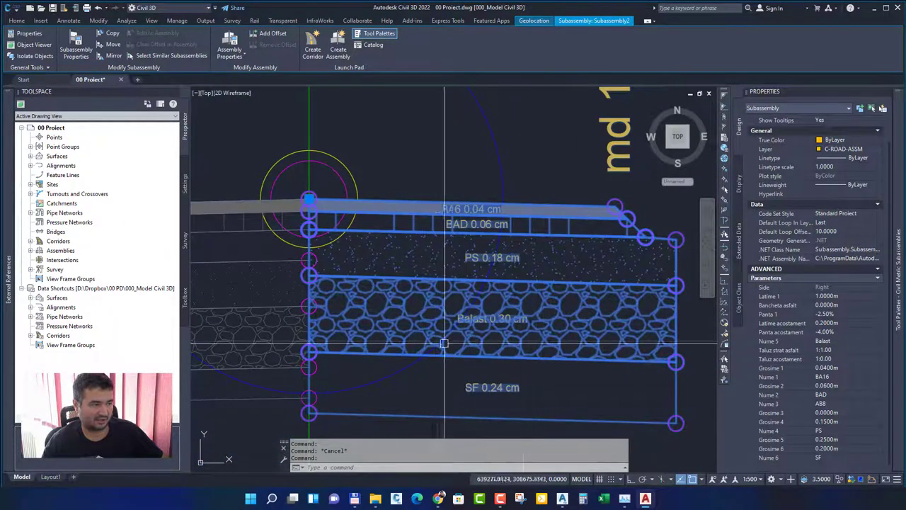
pyautogui.scroll(5, 439, 207)
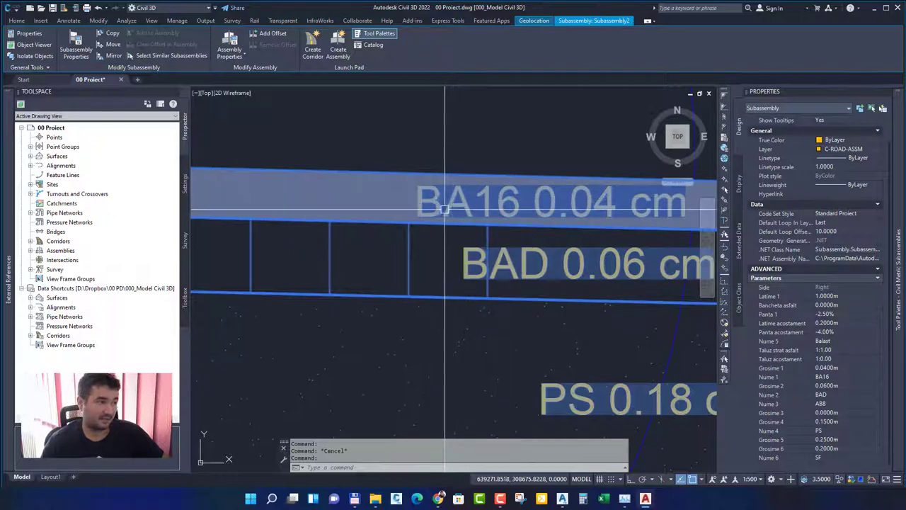
pyautogui.moveTo(442, 209)
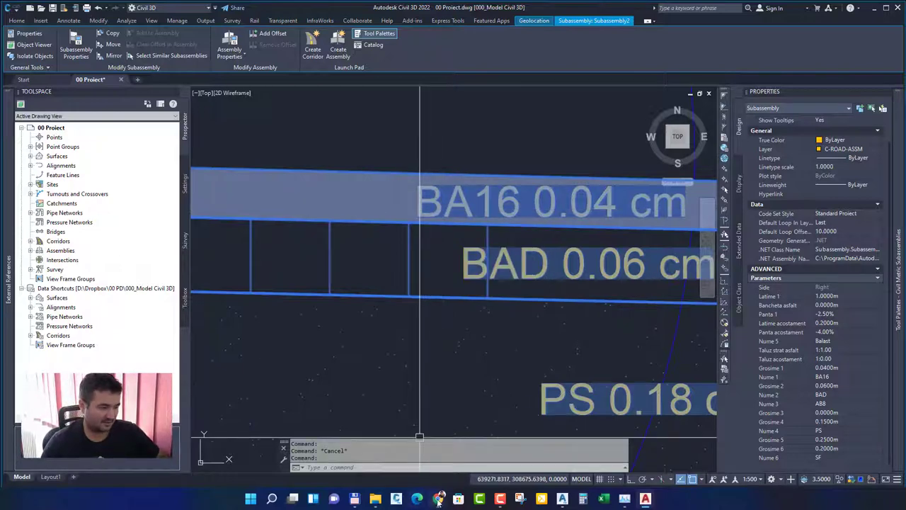
pyautogui.moveTo(438, 500)
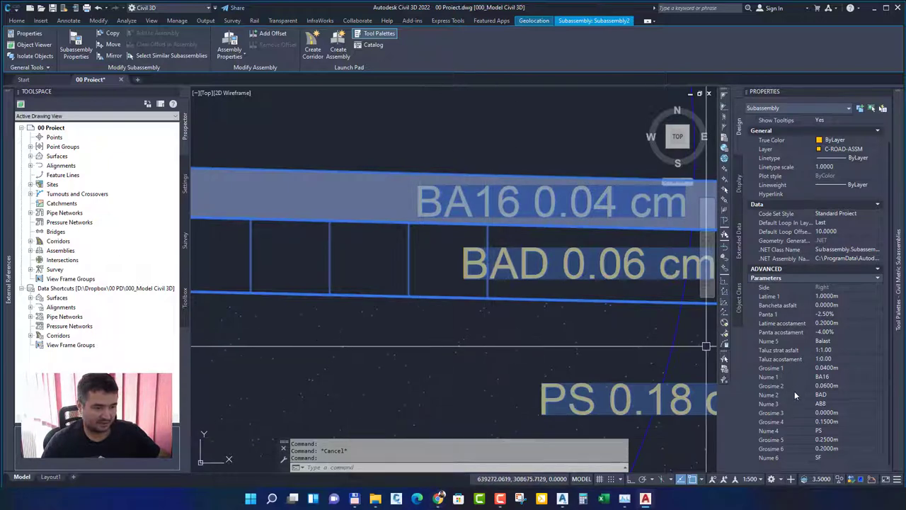
# Step: Check the Nume 1 and Nume 2 layer names against the labels, then reselect the subassembly and review its parameter order
pyautogui.click(842, 377)
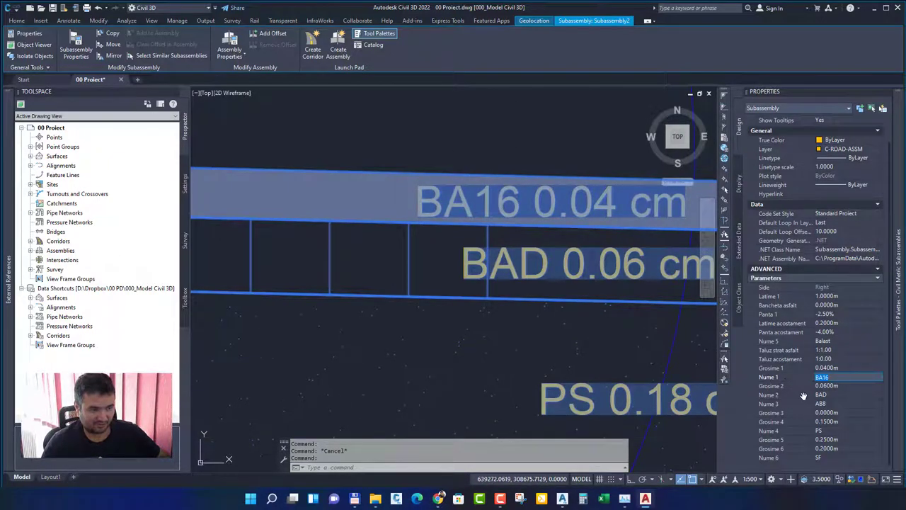
pyautogui.click(839, 395)
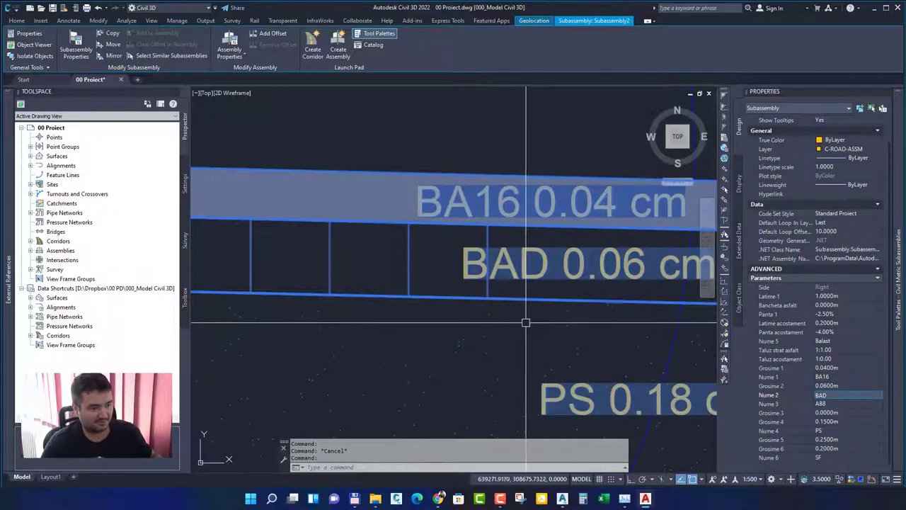
pyautogui.press('Escape')
pyautogui.click(543, 269)
pyautogui.scroll(-4, 543, 269)
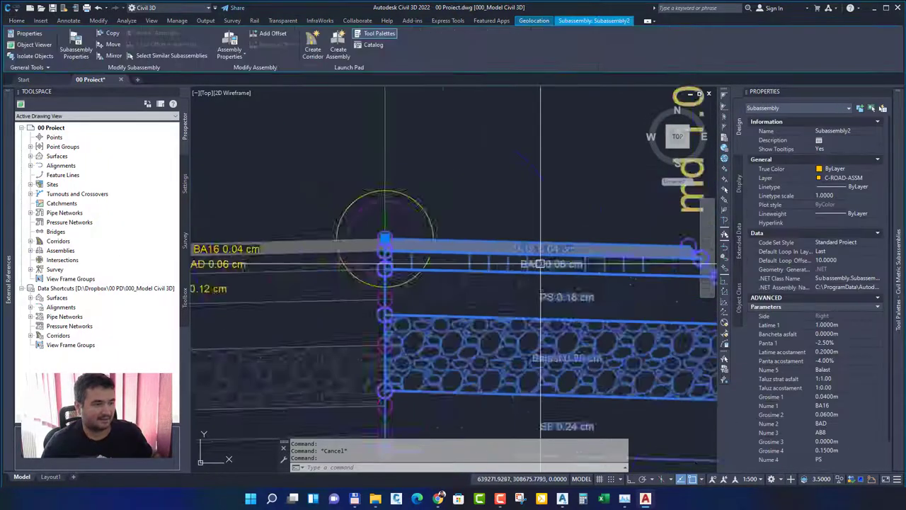
pyautogui.scroll(-1, 802, 349)
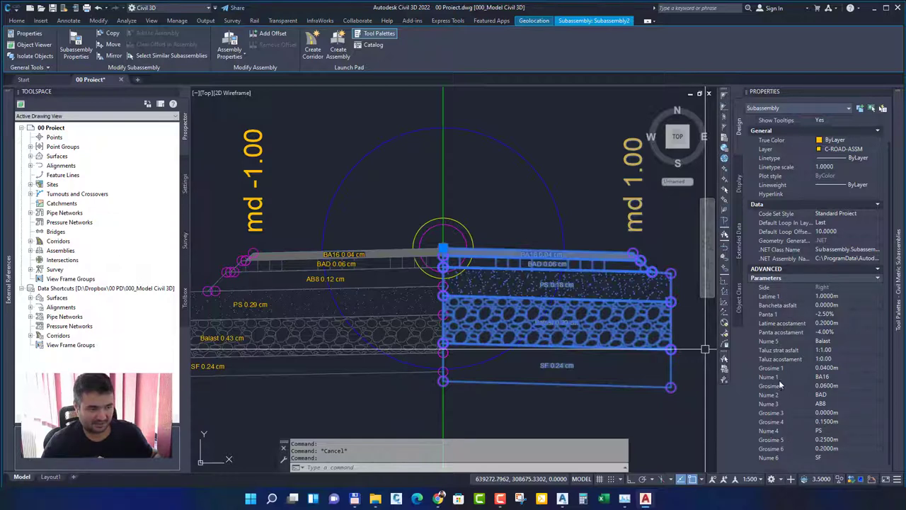
# Step: Switch to Subassembly Composer and sort the input/output parameters of SRN003.pkt by name
pyautogui.click(562, 499)
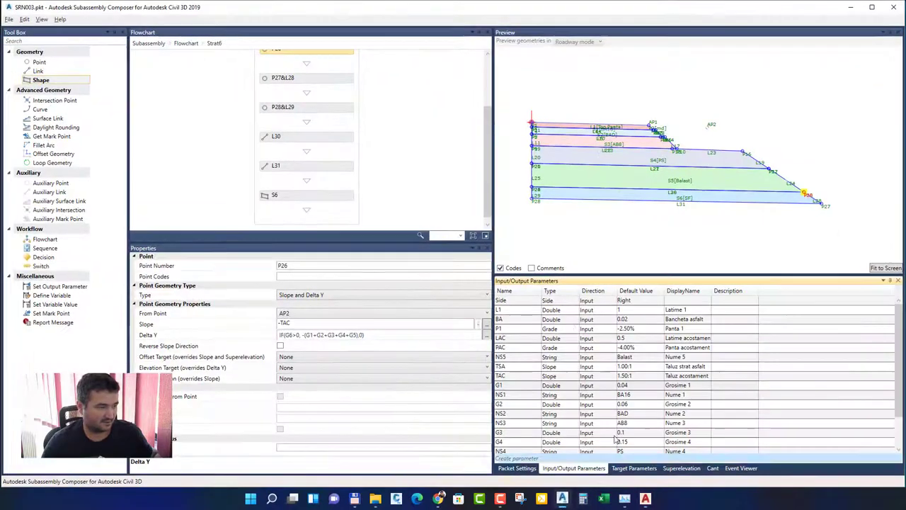
pyautogui.click(514, 292)
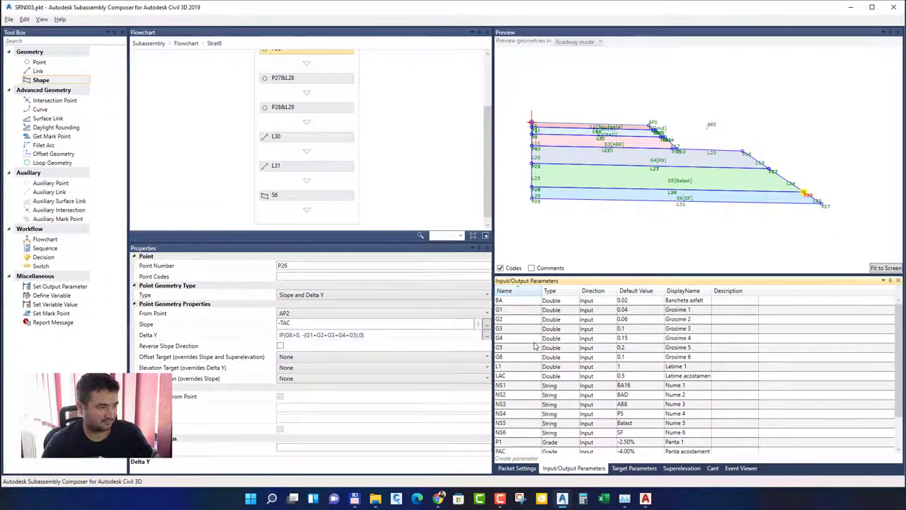
pyautogui.scroll(-2, 528, 340)
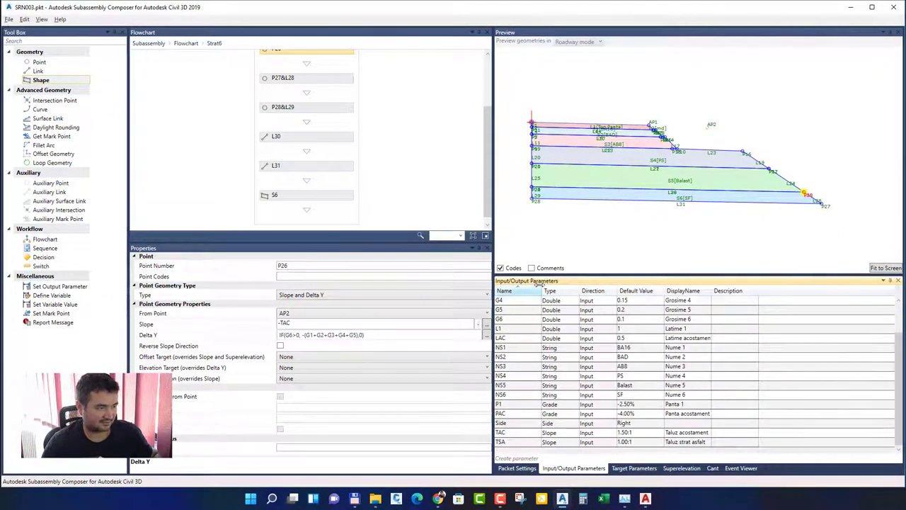
pyautogui.scroll(2, 537, 314)
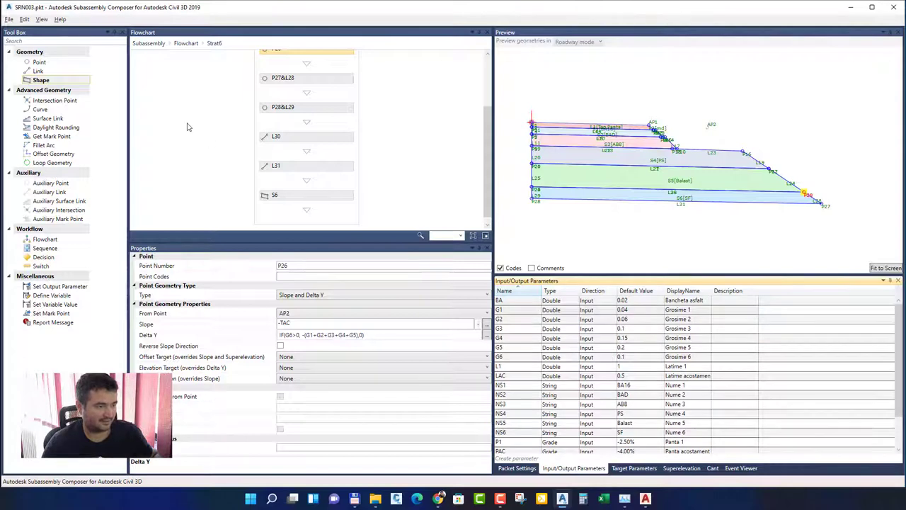
pyautogui.click(9, 19)
pyautogui.press('Escape')
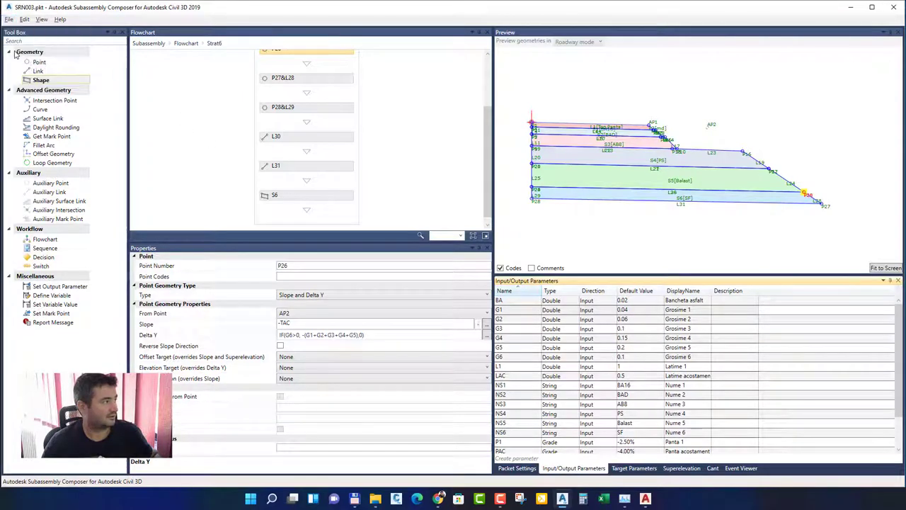
# Step: Switch back to Civil 3D and delete both the left-hand and right-hand subassemblies from the assembly
pyautogui.click(645, 499)
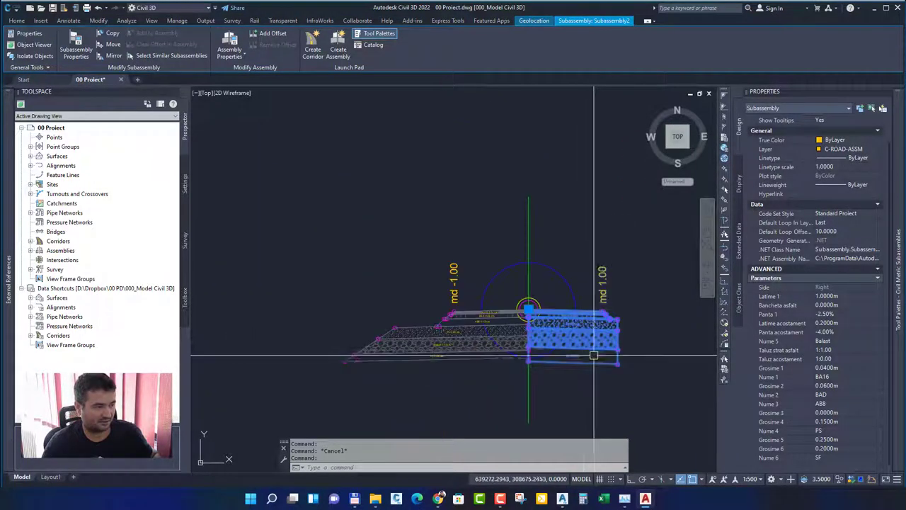
pyautogui.click(419, 352)
pyautogui.press('Delete')
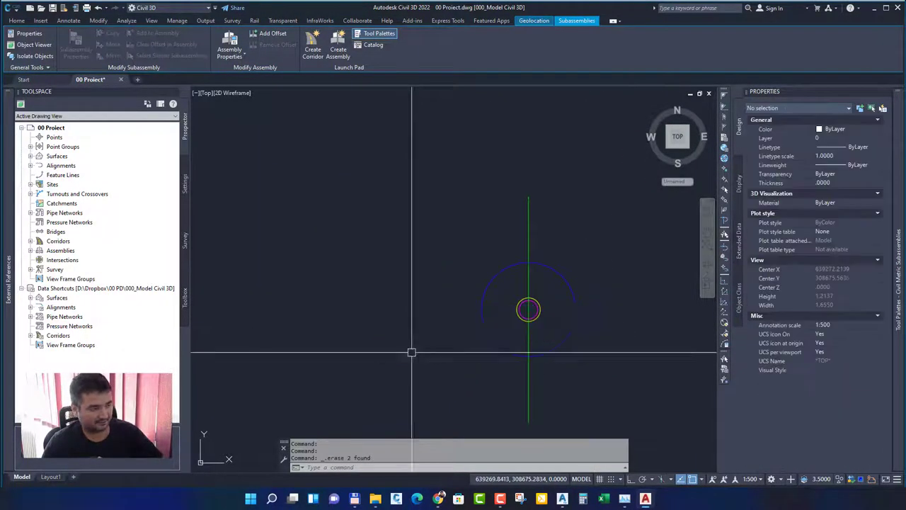
# Step: Remove the Subassembly2 tool from the custom subassembly palette
pyautogui.moveTo(898, 222)
pyautogui.rightClick(763, 142)
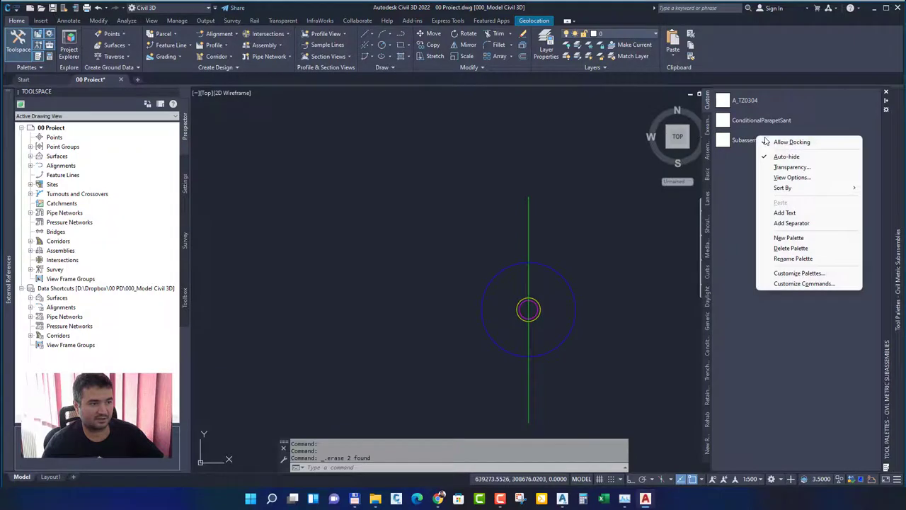
pyautogui.click(746, 142)
pyautogui.rightClick(746, 142)
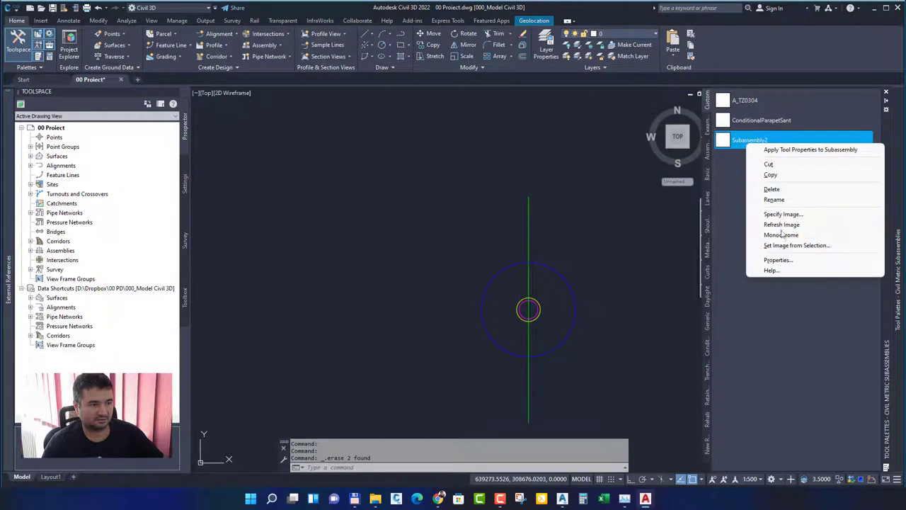
pyautogui.click(772, 189)
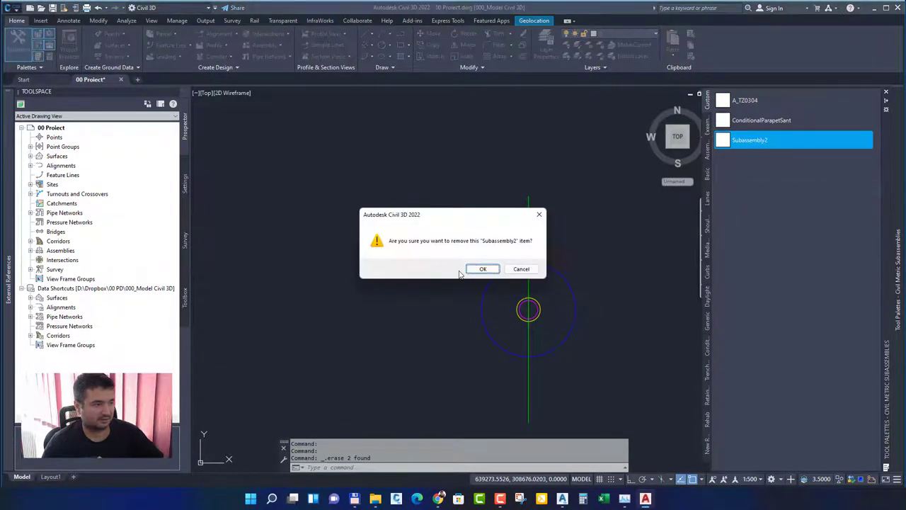
pyautogui.click(482, 269)
# Step: Import the SRN003 packet file from the 000_Subassembly Composer folder into the custom subassembly palette
pyautogui.rightClick(716, 105)
pyautogui.click(750, 198)
pyautogui.click(531, 219)
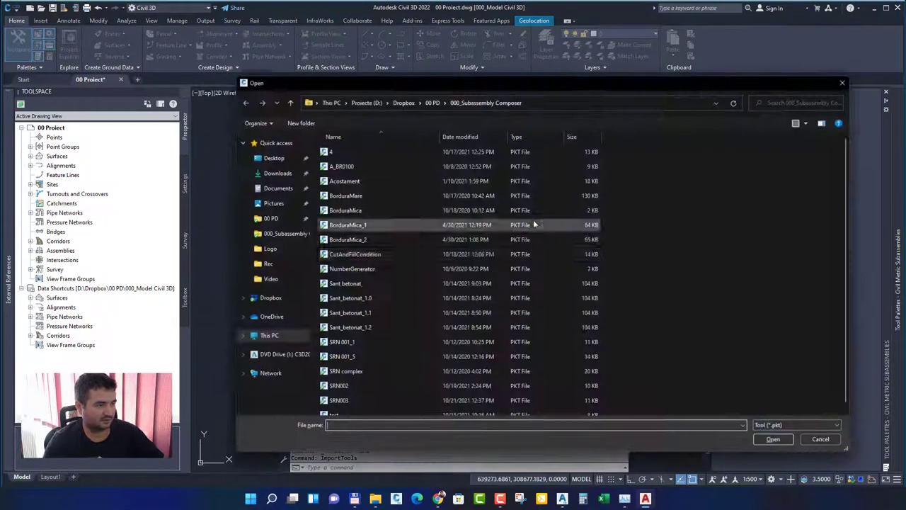
pyautogui.doubleClick(388, 394)
pyautogui.click(432, 289)
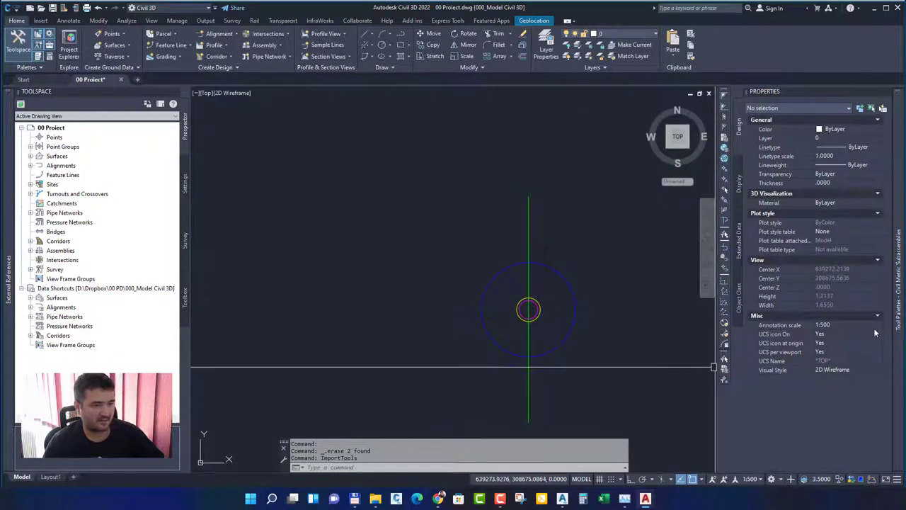
# Step: Attach the StructuraComplexa subassembly to the right side of the assembly using its default parameters
pyautogui.moveTo(900, 316)
pyautogui.click(756, 140)
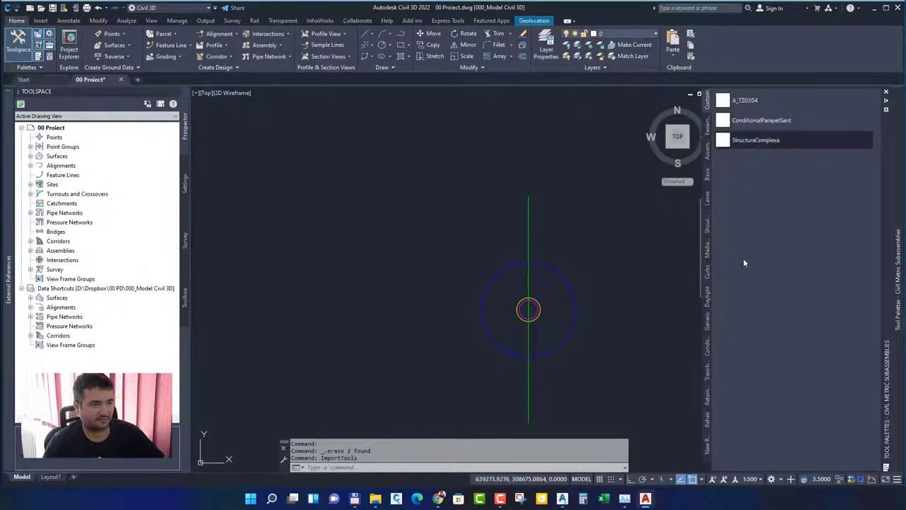
pyautogui.click(572, 307)
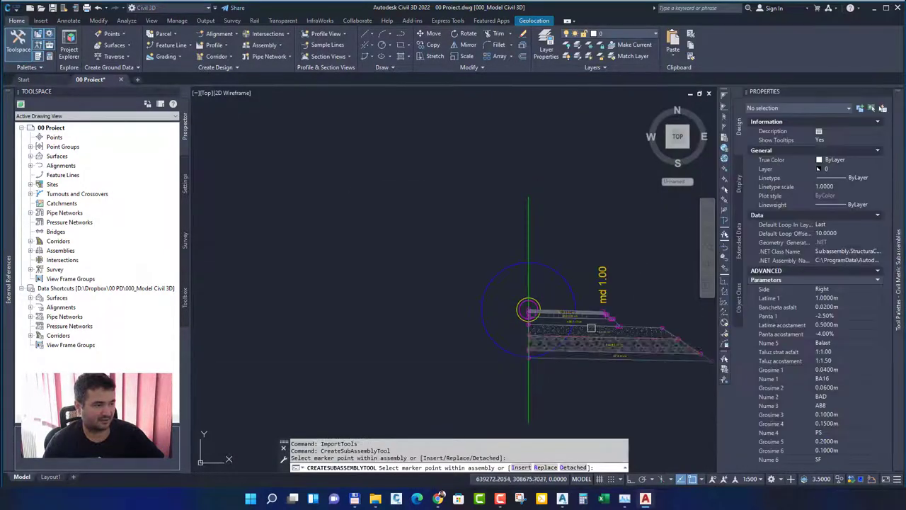
pyautogui.moveTo(606, 345); pyautogui.dragTo(473, 334, button='middle')
pyautogui.rightClick(473, 334)
pyautogui.click(488, 337)
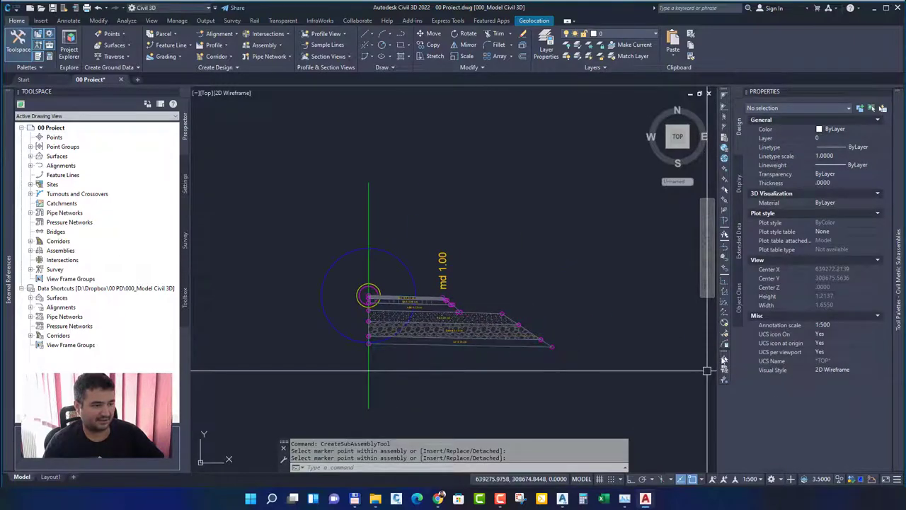
# Step: Check the placed StructuraComplexa subassembly's parameter order against the input parameters of the packet open in Subassembly Composer
pyautogui.click(472, 340)
pyautogui.scroll(-1, 788, 328)
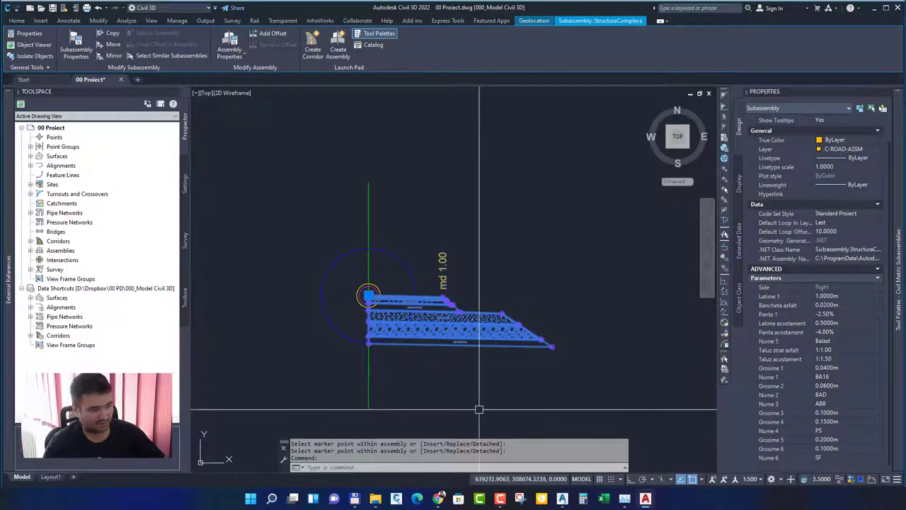
pyautogui.click(563, 499)
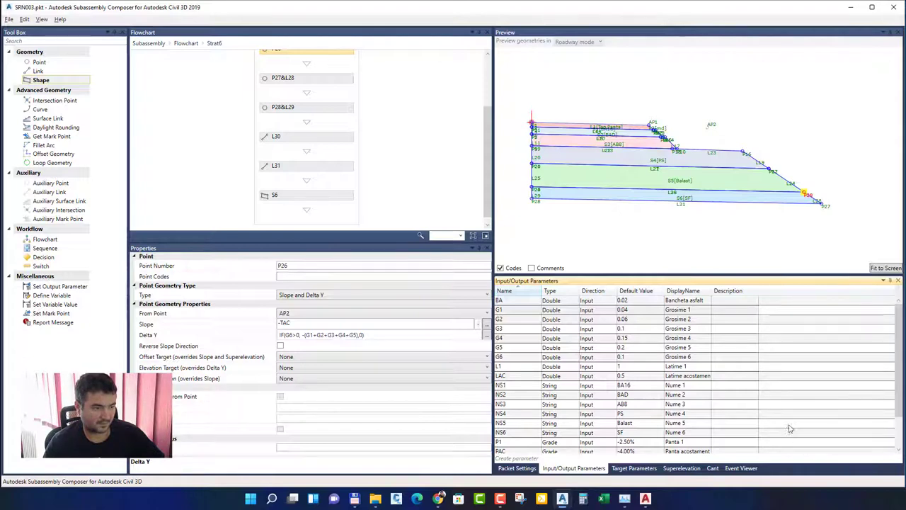
pyautogui.click(525, 319)
pyautogui.click(516, 329)
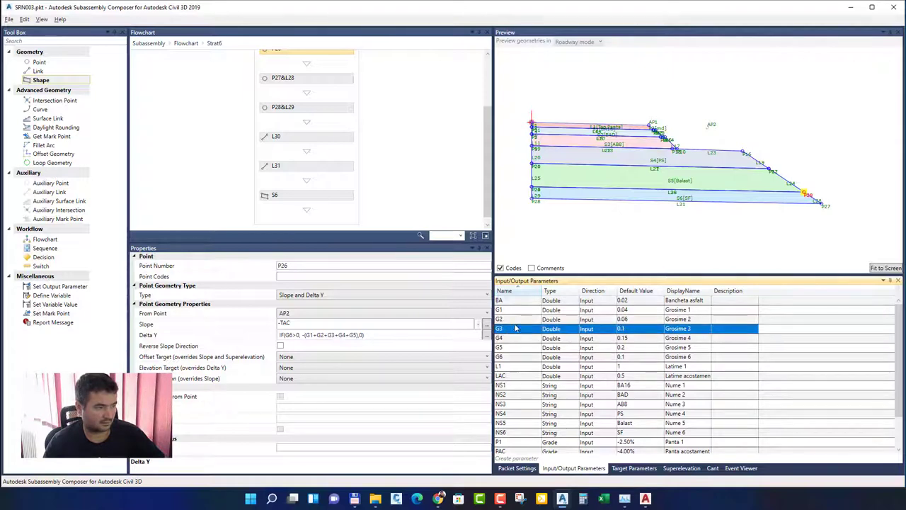
pyautogui.click(730, 320)
pyautogui.click(727, 312)
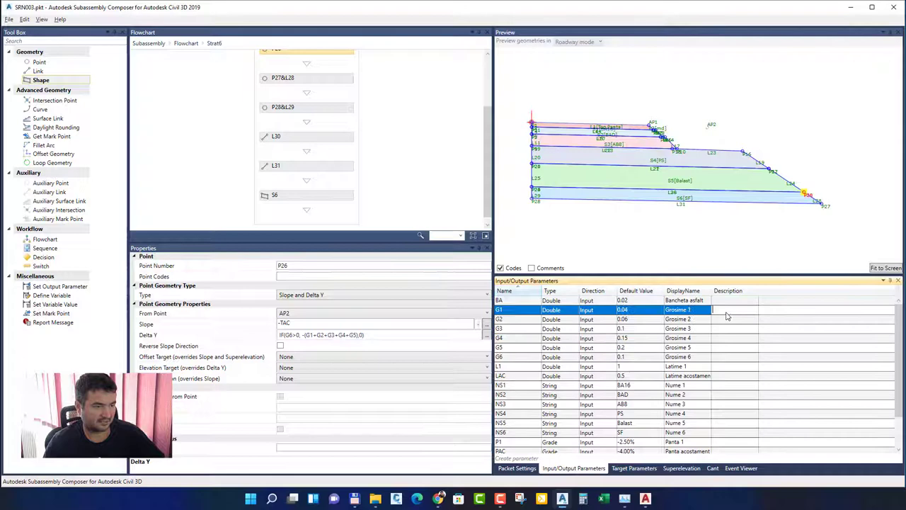
pyautogui.click(518, 320)
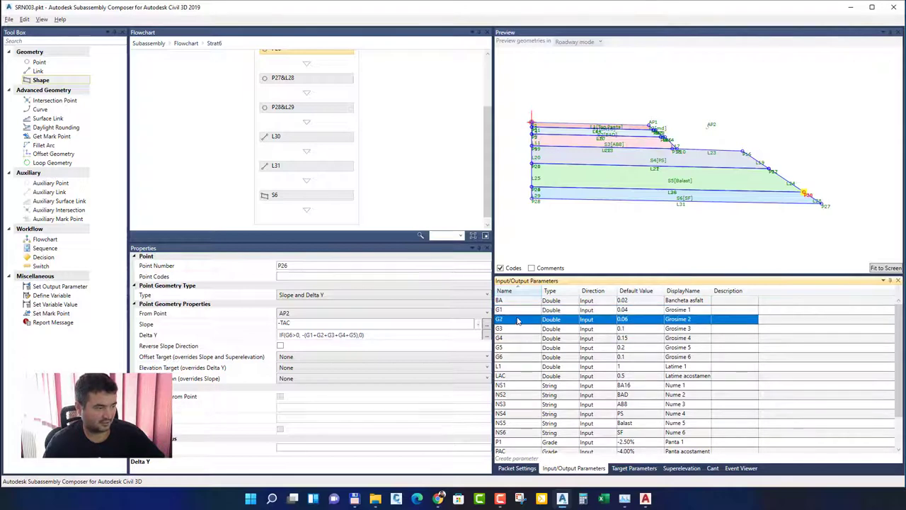
pyautogui.click(517, 312)
pyautogui.click(516, 330)
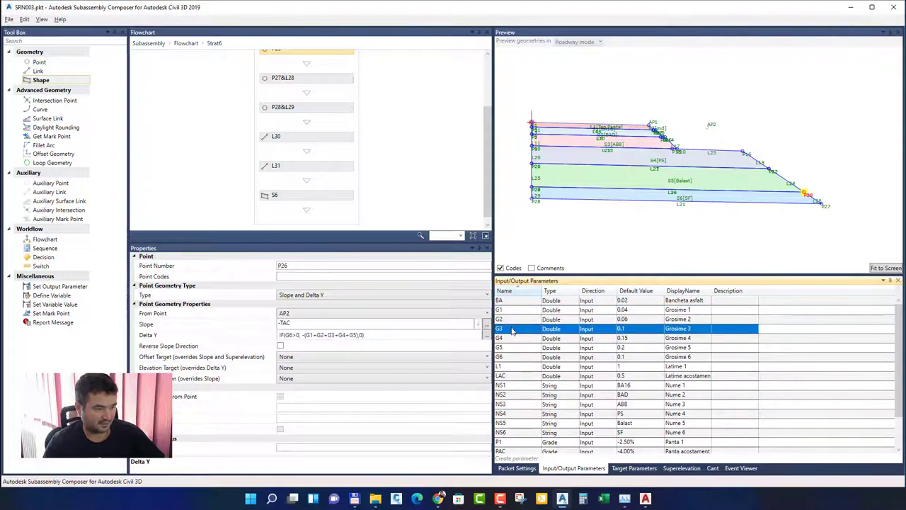
pyautogui.click(524, 376)
pyautogui.click(729, 309)
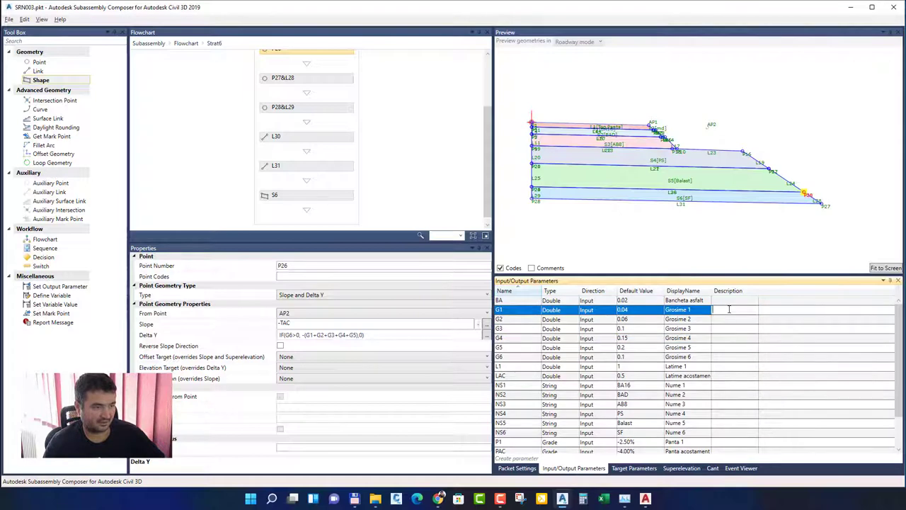
pyautogui.click(727, 319)
pyautogui.click(726, 328)
pyautogui.click(727, 338)
pyautogui.click(725, 357)
pyautogui.scroll(-2, 729, 418)
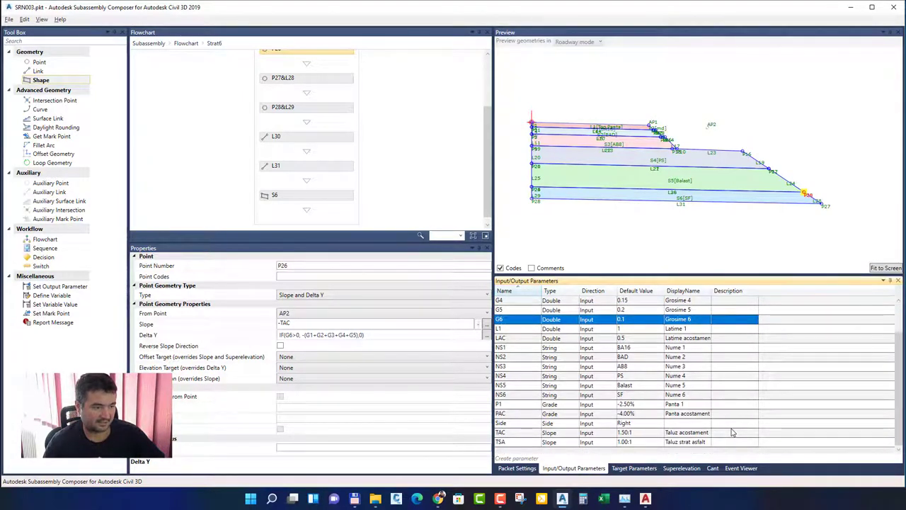
pyautogui.scroll(2, 672, 430)
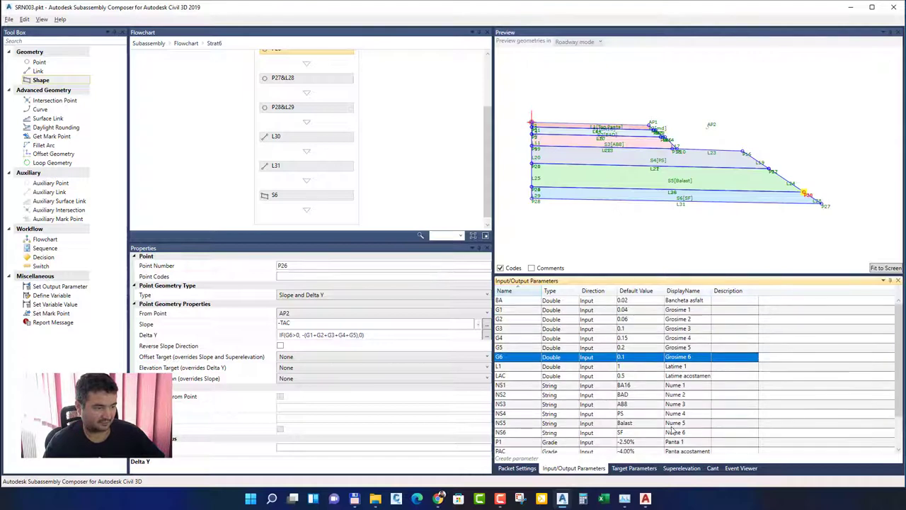
# Step: Enter the descriptions 1 to 6 for the thickness parameters G1 to G6 in order and save the SRN003 packet
pyautogui.click(730, 309)
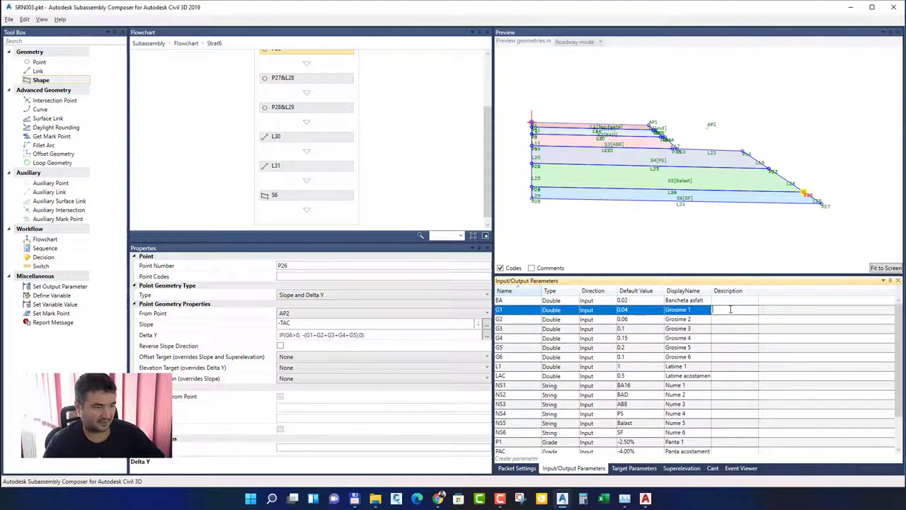
pyautogui.click(730, 319)
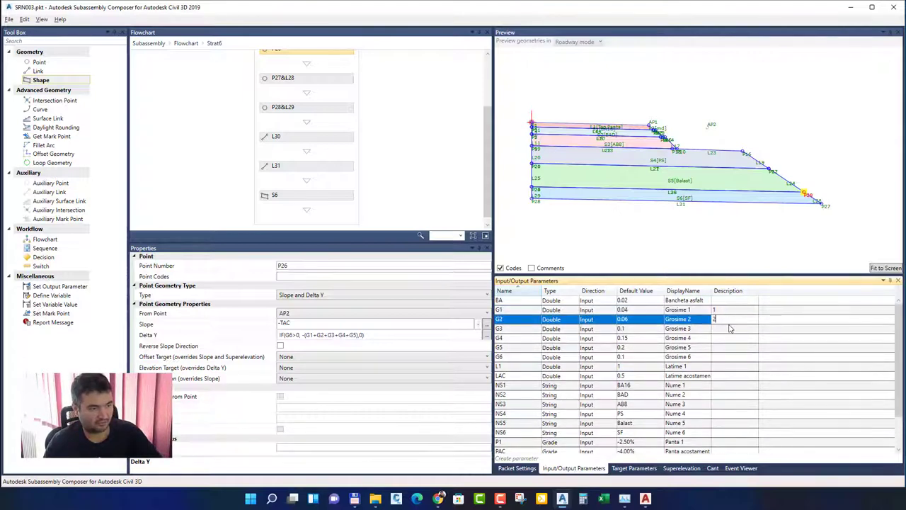
pyautogui.click(729, 327)
pyautogui.click(728, 339)
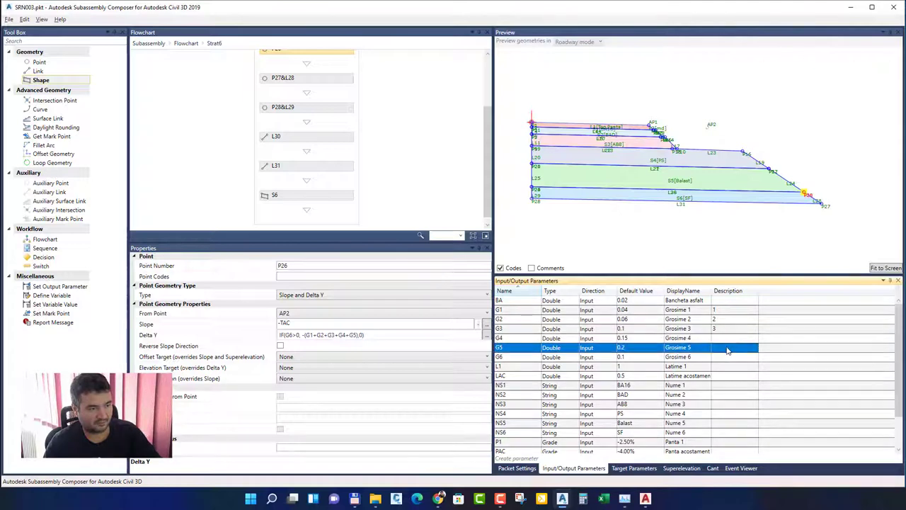
pyautogui.click(727, 338)
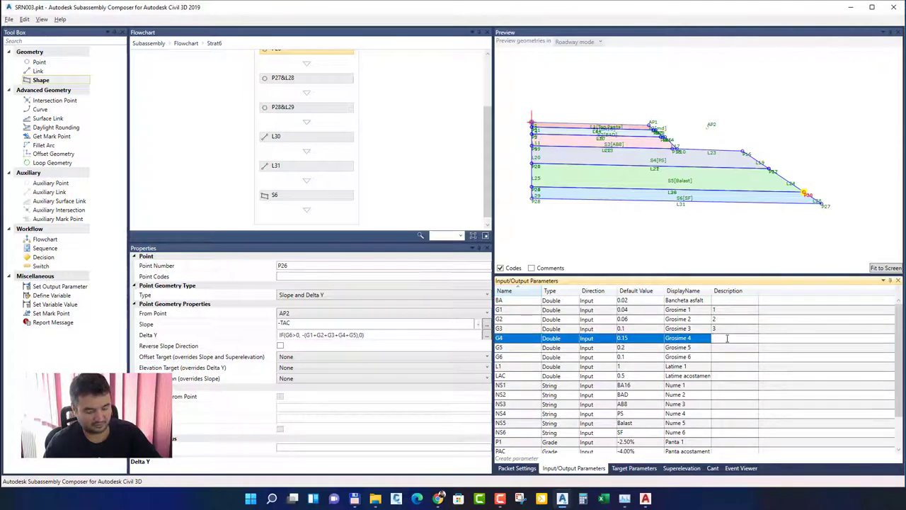
pyautogui.click(728, 348)
pyautogui.click(728, 347)
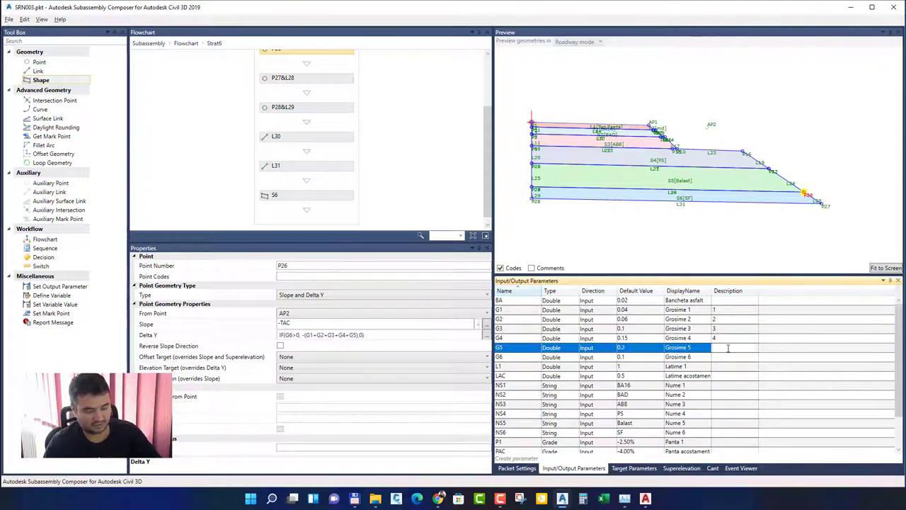
pyautogui.write('5')
pyautogui.click(728, 356)
pyautogui.click(728, 357)
pyautogui.write('6')
pyautogui.press('Return')
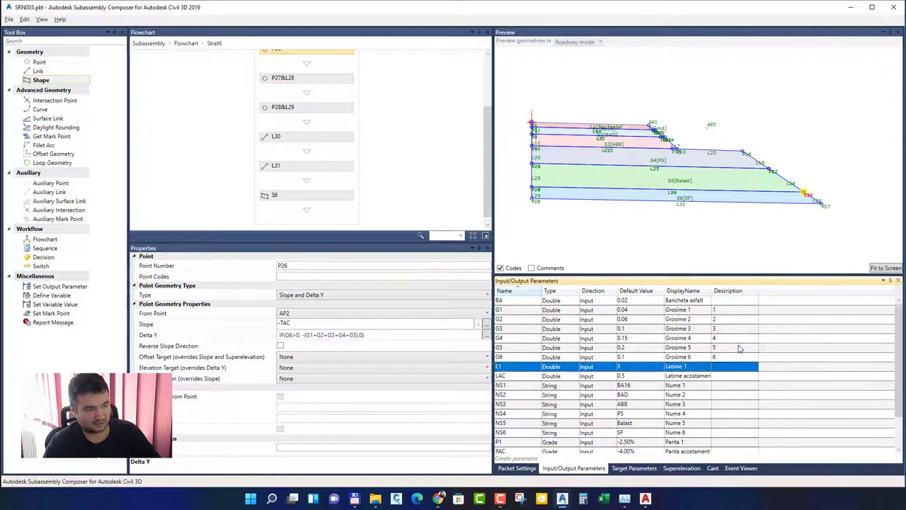
pyautogui.click(10, 20)
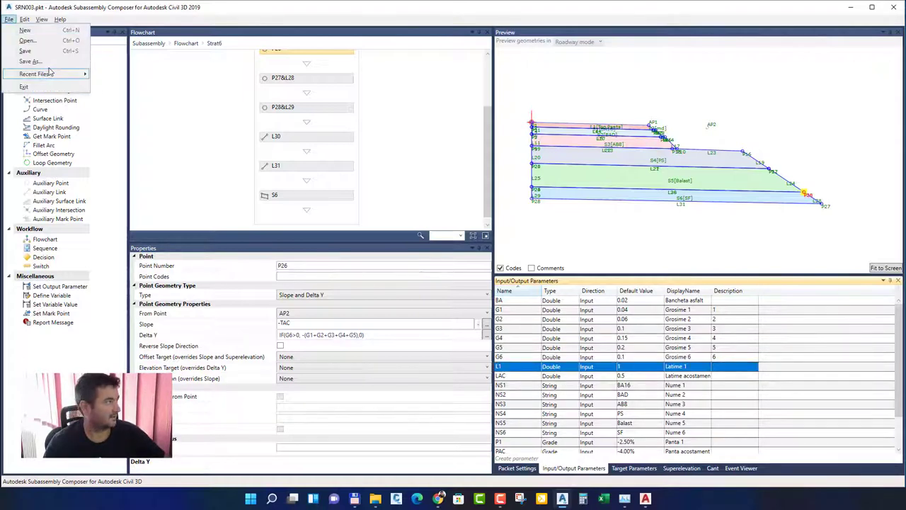
pyautogui.click(46, 61)
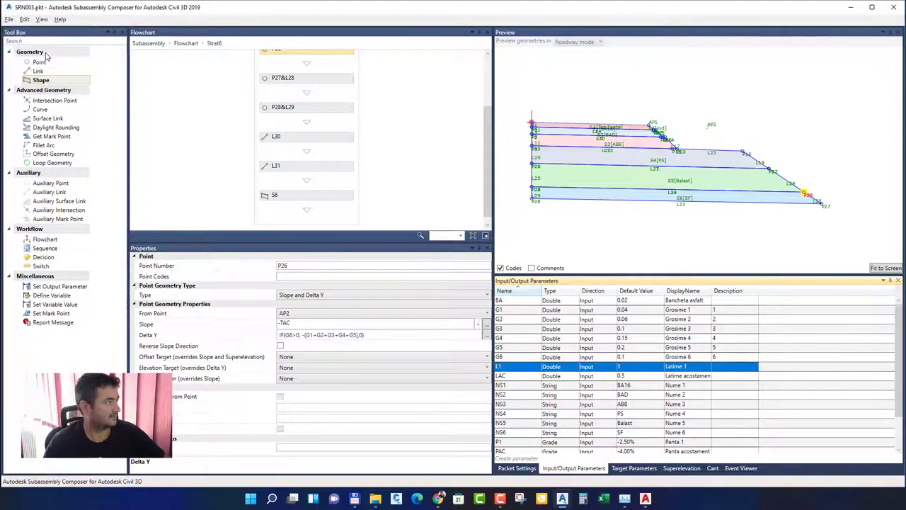
pyautogui.click(60, 19)
pyautogui.click(42, 19)
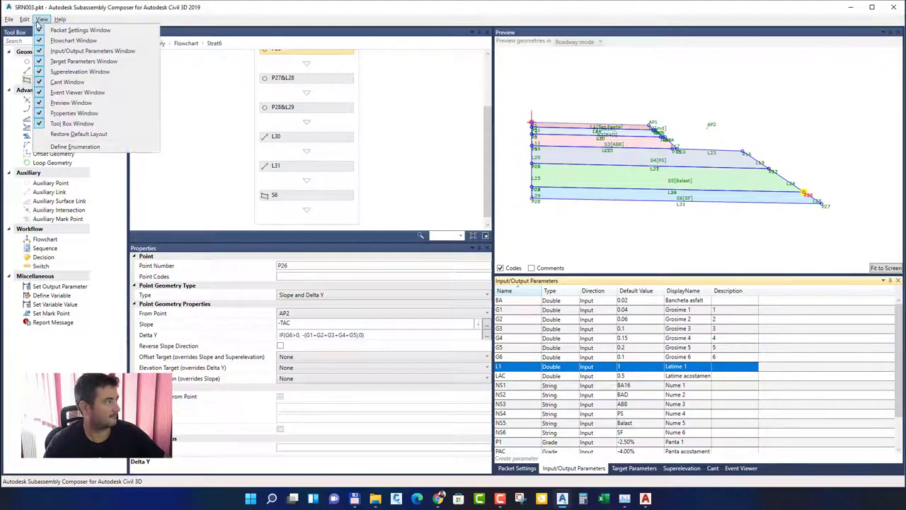
pyautogui.click(71, 147)
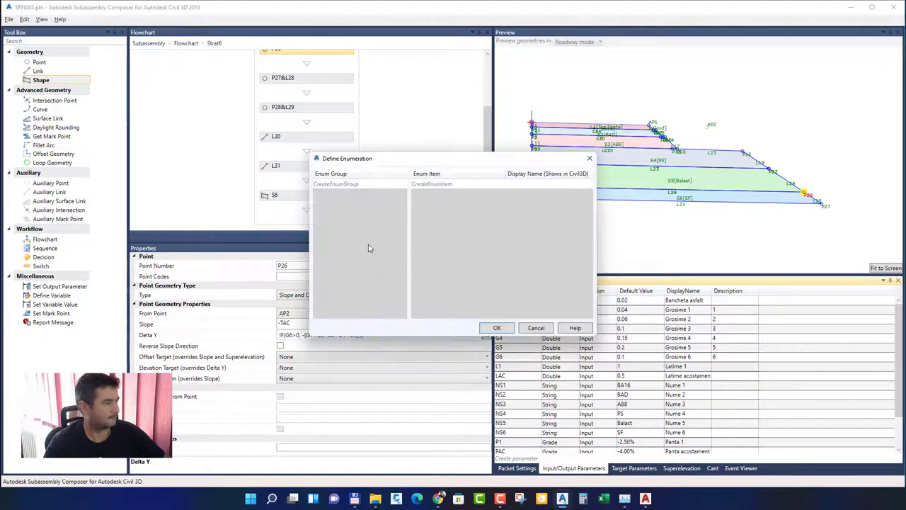
pyautogui.click(364, 183)
pyautogui.click(437, 184)
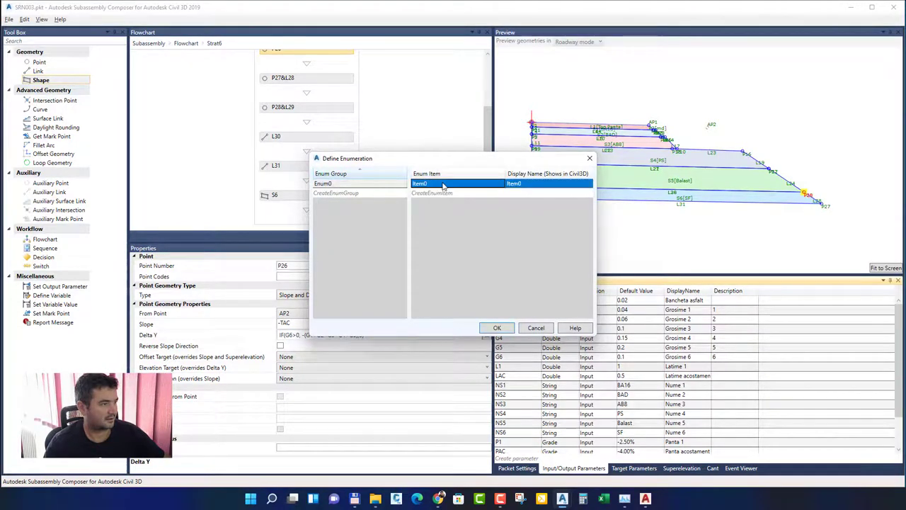
pyautogui.click(551, 186)
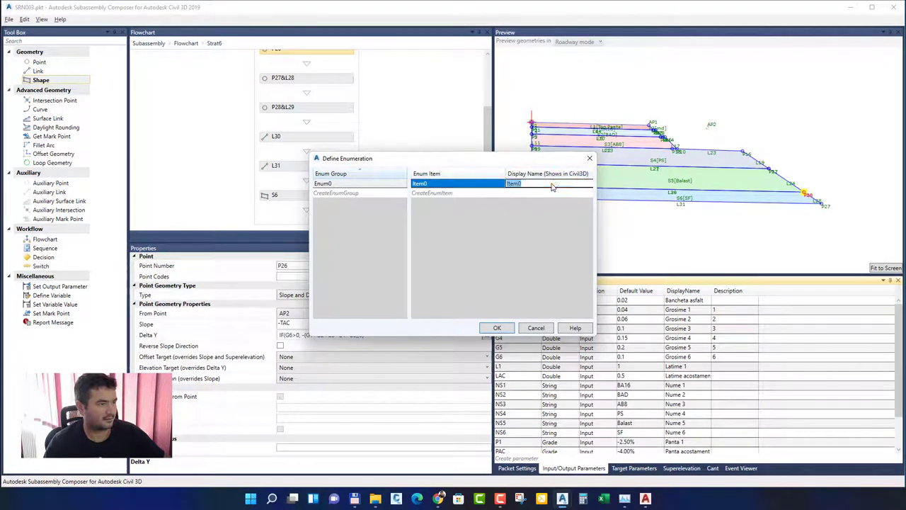
pyautogui.click(473, 192)
pyautogui.click(444, 192)
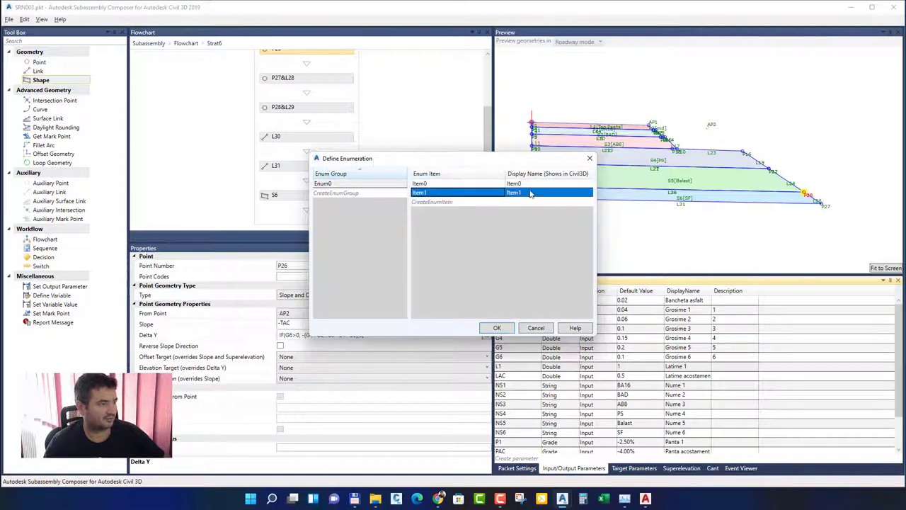
pyautogui.click(536, 328)
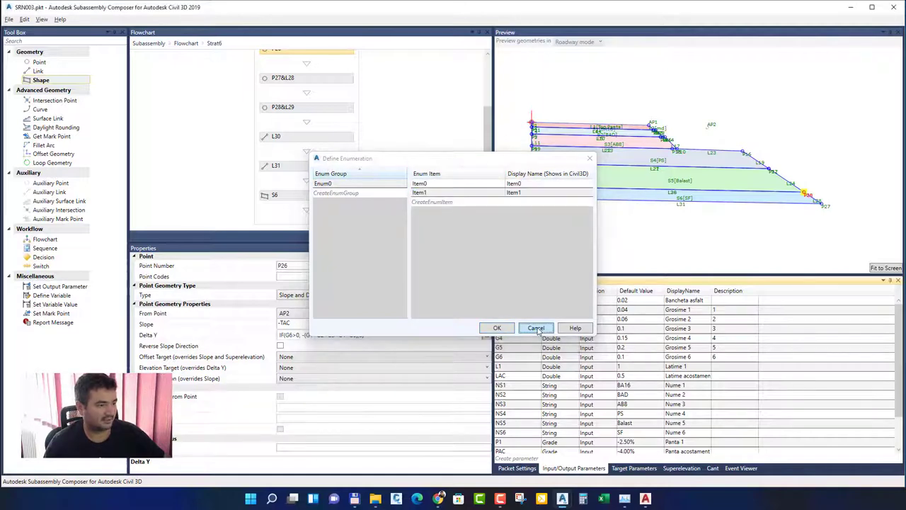
# Step: Switch to Civil 3D, remove the StructuraComplexa tool from the custom palette and delete the StructuraComplexa subassembly from the assembly
pyautogui.click(645, 498)
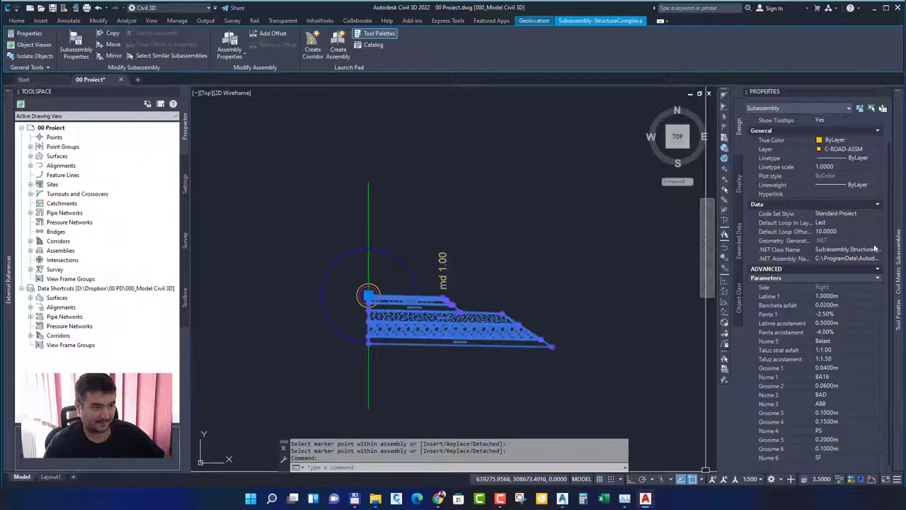
pyautogui.moveTo(893, 251)
pyautogui.rightClick(765, 142)
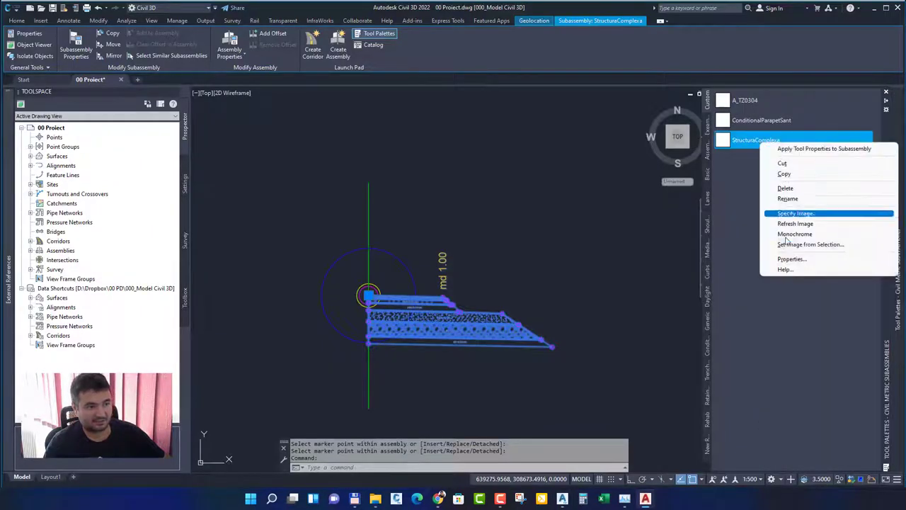
pyautogui.click(785, 188)
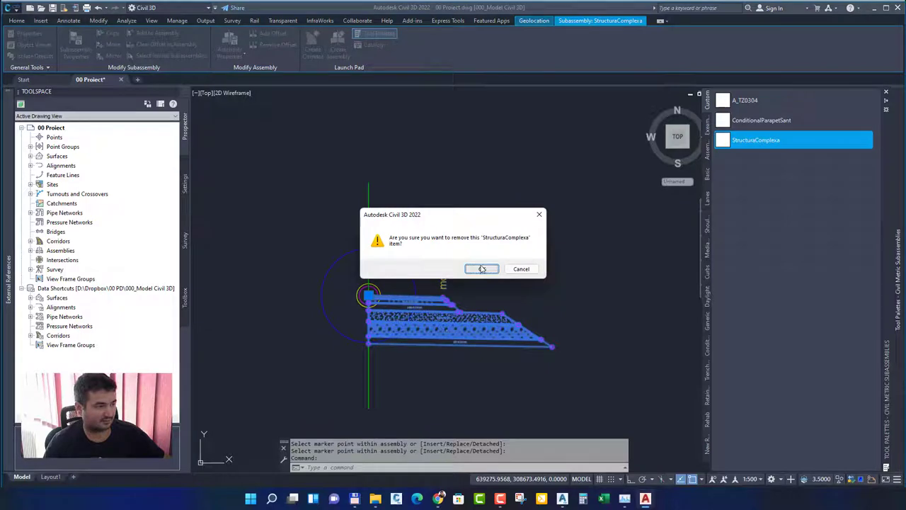
pyautogui.click(481, 270)
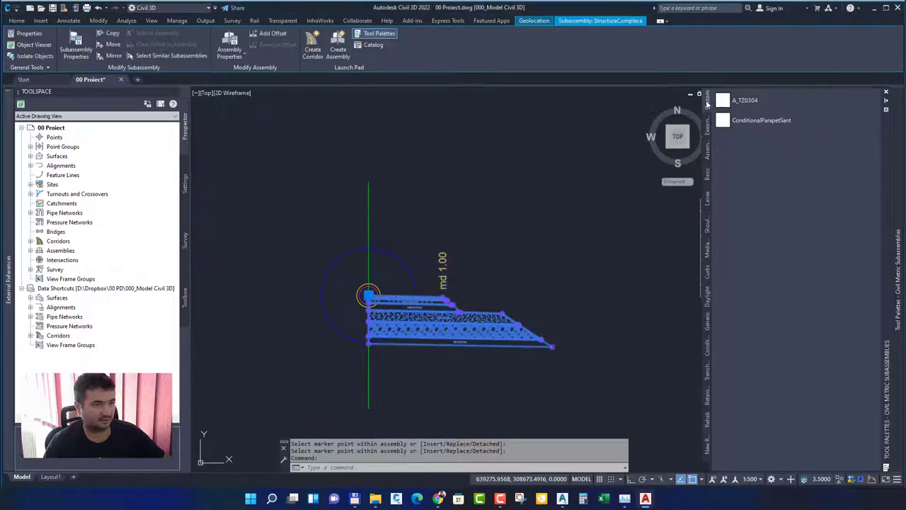
pyautogui.press('Delete')
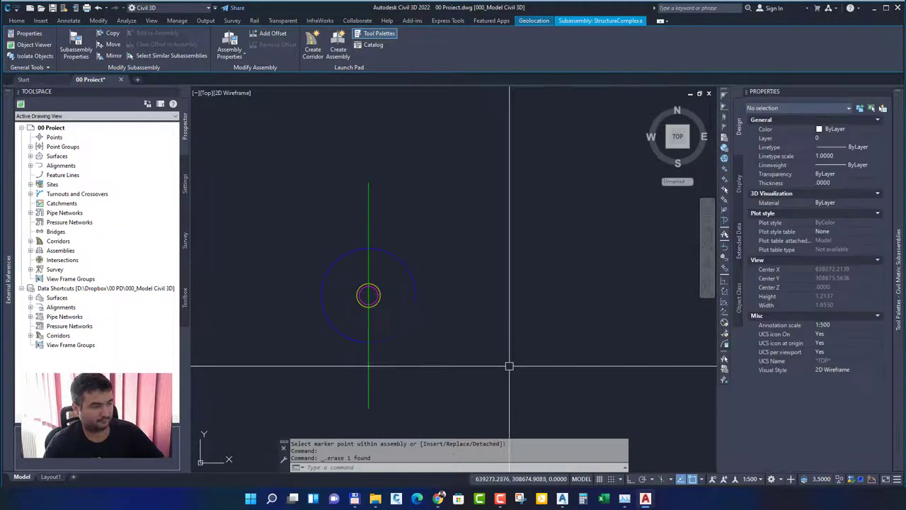
# Step: Reimport the edited SRN003 packet file from the 000_Subassembly Composer folder into the Custom tool palette
pyautogui.moveTo(892, 272)
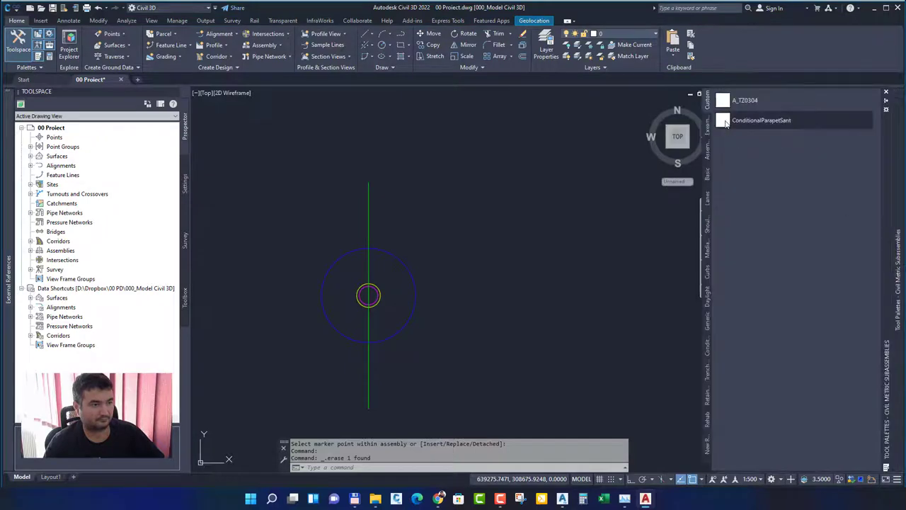
pyautogui.rightClick(711, 101)
pyautogui.click(749, 196)
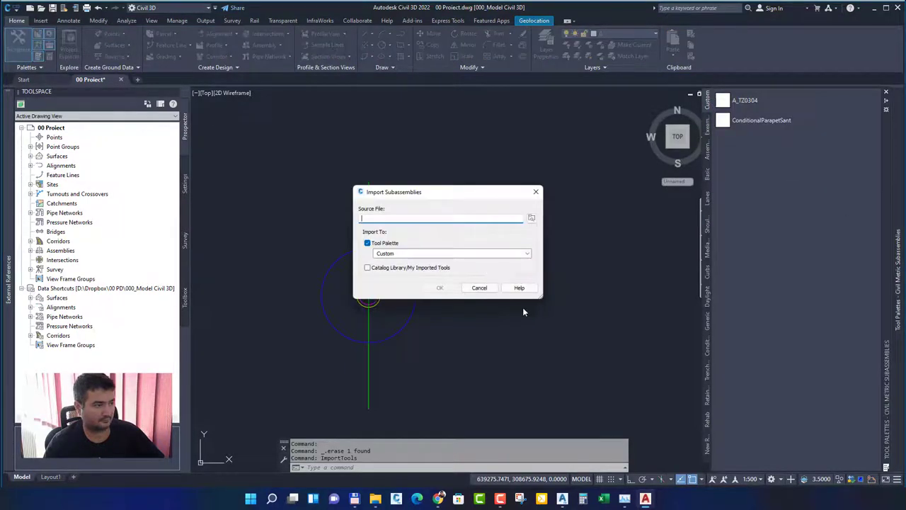
pyautogui.click(529, 218)
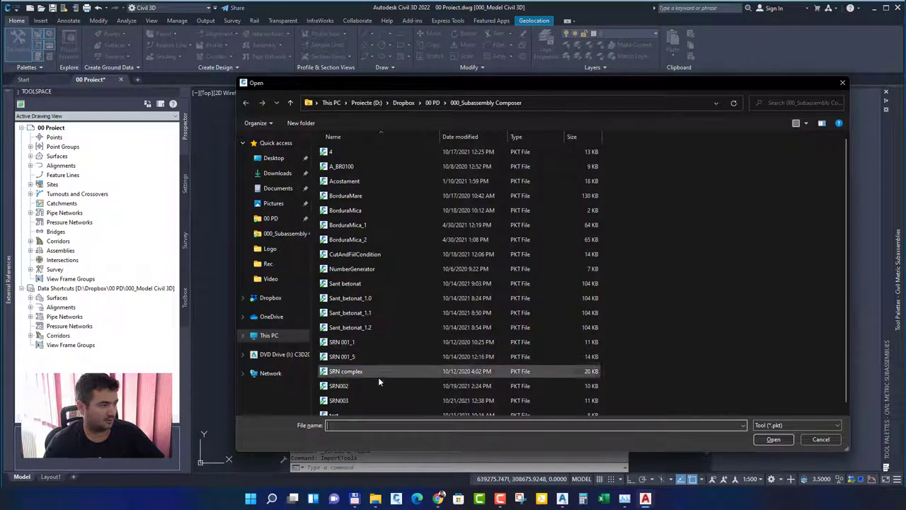
pyautogui.doubleClick(373, 400)
pyautogui.click(444, 287)
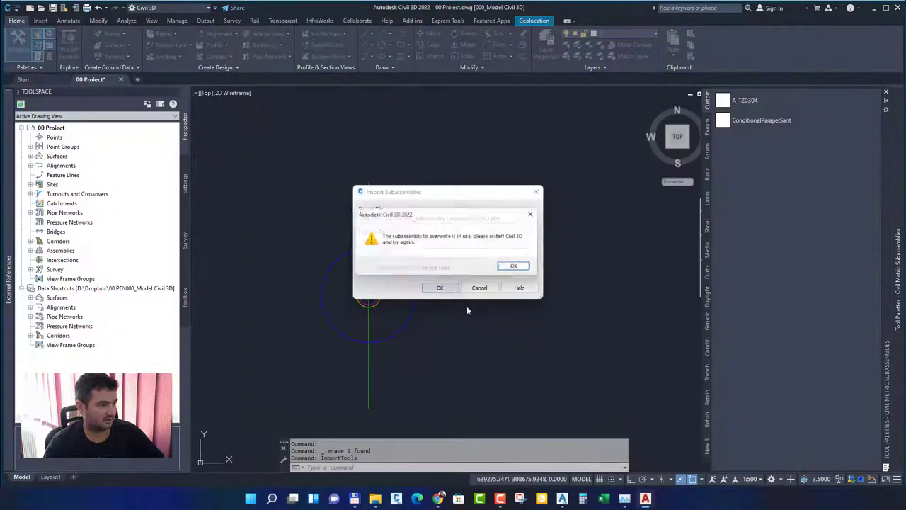
pyautogui.click(521, 268)
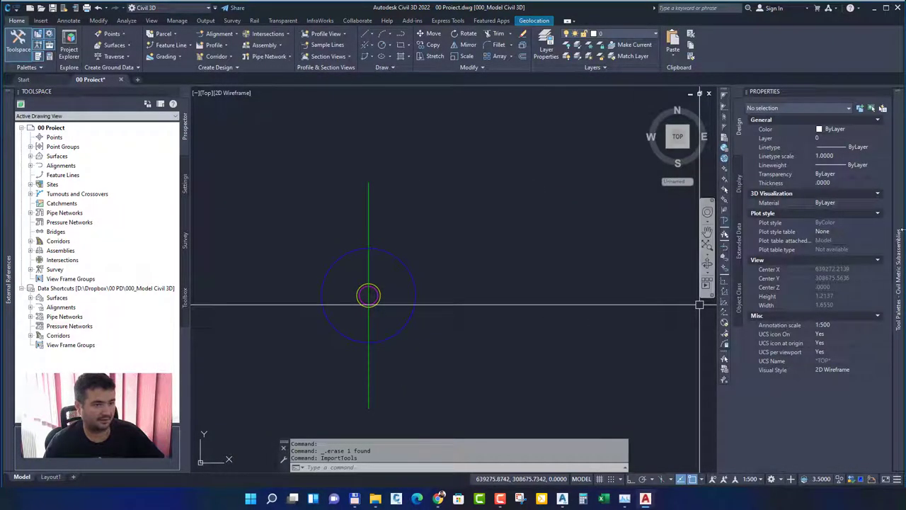
# Step: Place the reimported StructuraComplexa subassembly on the assembly marker with side Right and its default parameters
pyautogui.moveTo(899, 233)
pyautogui.moveTo(779, 140); pyautogui.dragTo(478, 388)
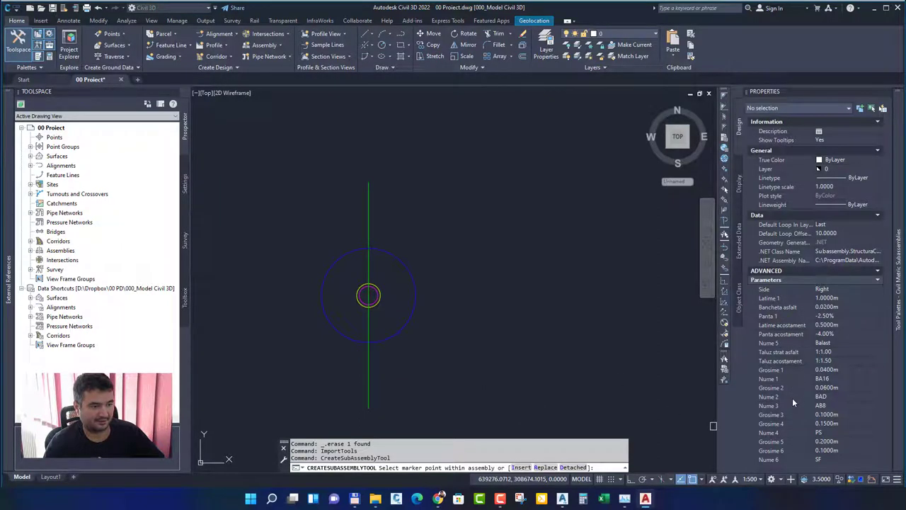
pyautogui.click(415, 289)
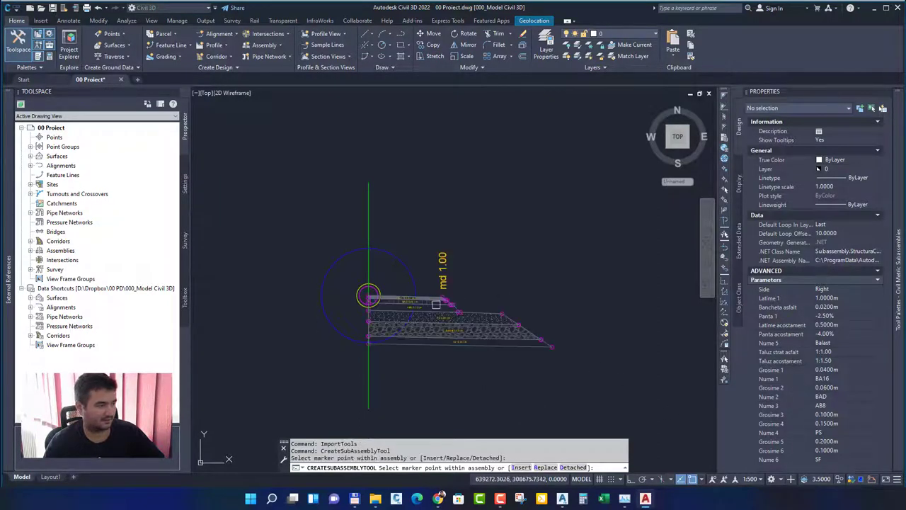
# Step: Dismiss the repeated Resource Manager errors and cancel the prompts to save changes to 00 Project.dwg
pyautogui.press('Return')
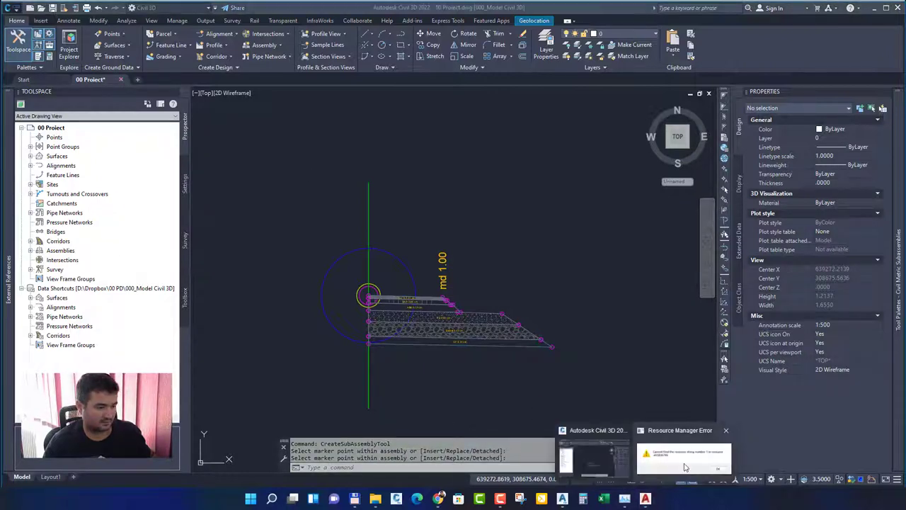
pyautogui.click(665, 471)
pyautogui.click(510, 268)
pyautogui.click(510, 268)
pyautogui.click(510, 269)
pyautogui.click(510, 268)
pyautogui.click(511, 269)
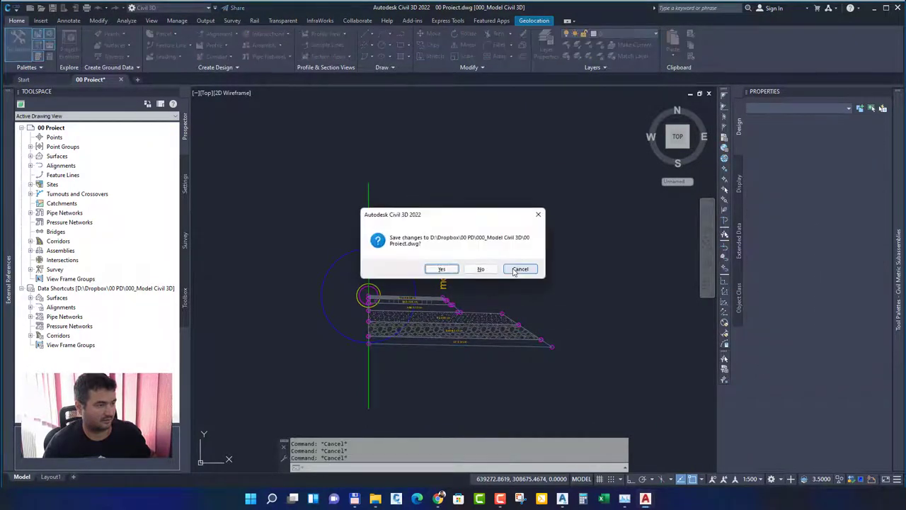
pyautogui.click(521, 269)
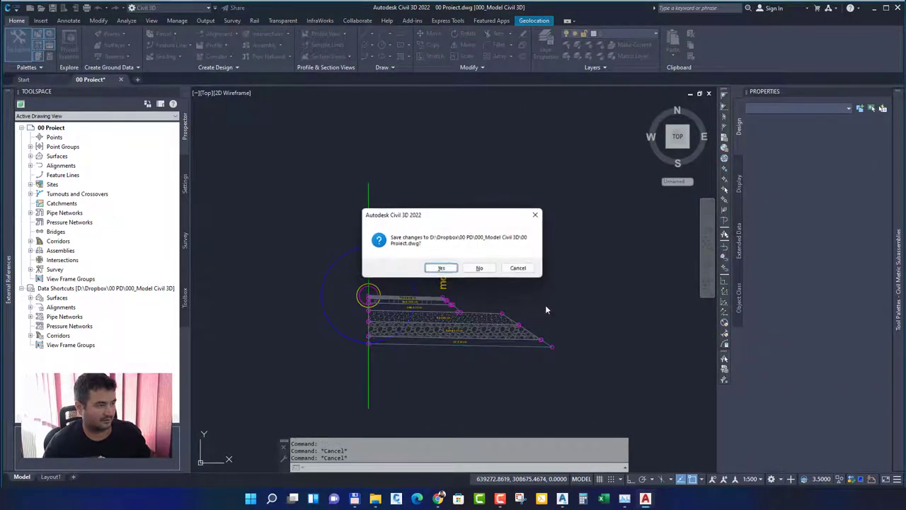
pyautogui.click(523, 270)
pyautogui.click(521, 269)
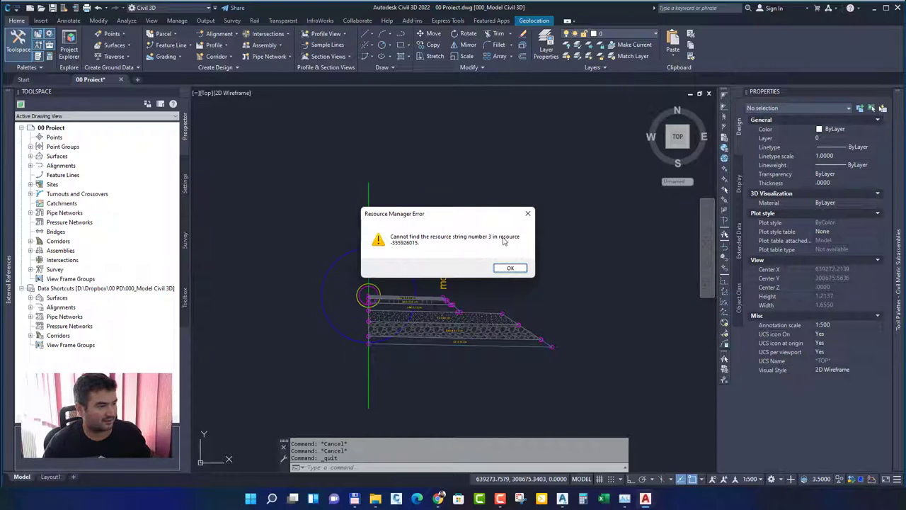
# Step: Bring up the remaining Resource Manager error in Civil 3D and dismiss it
pyautogui.press('Return')
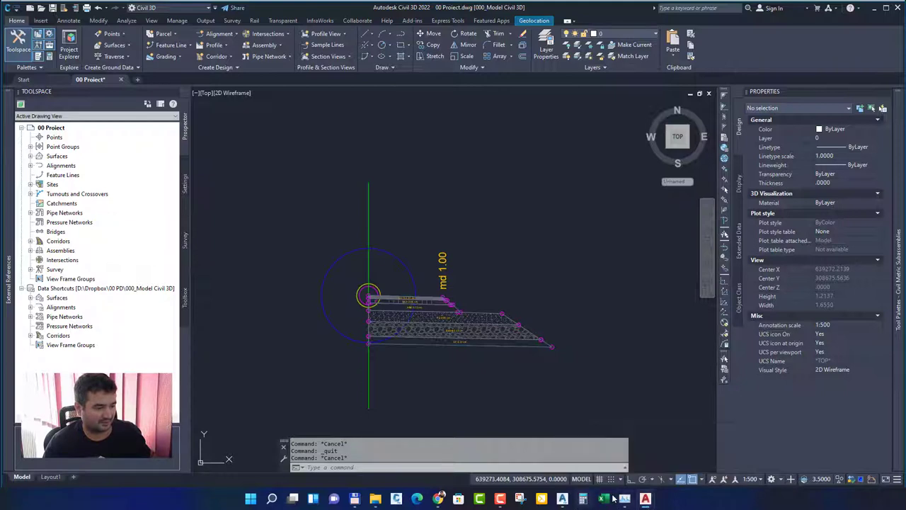
pyautogui.moveTo(645, 499)
pyautogui.click(680, 457)
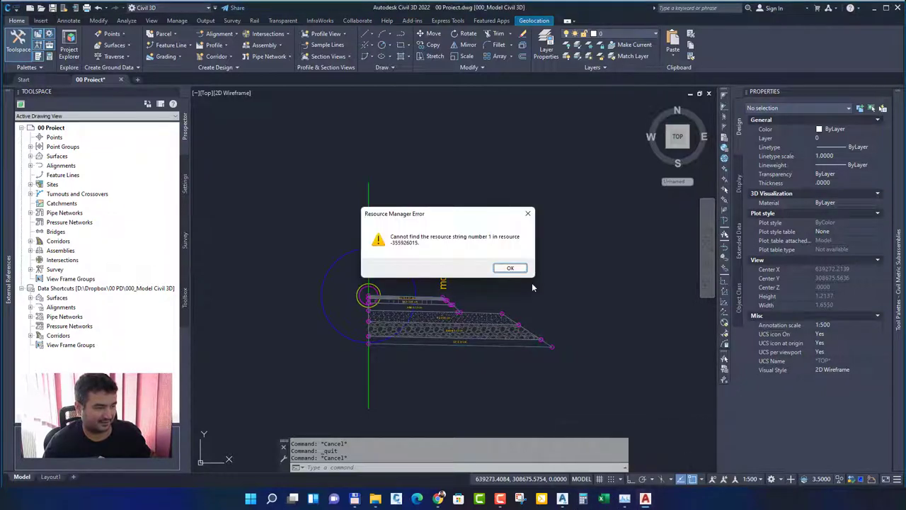
pyautogui.click(507, 266)
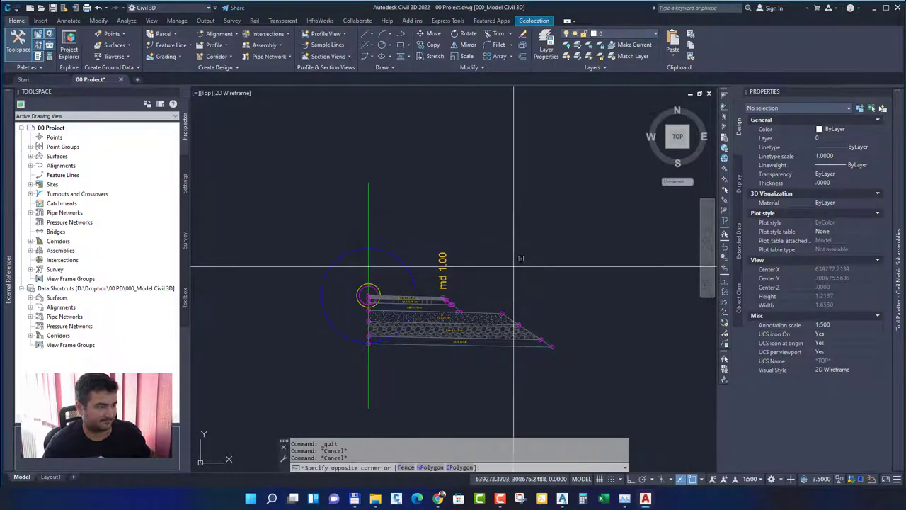
pyautogui.click(599, 352)
# Step: Open Task Manager and end the AutoCAD Application task to force Civil 3D closed
pyautogui.hotkey('ctrl', 'shift', 'Escape')
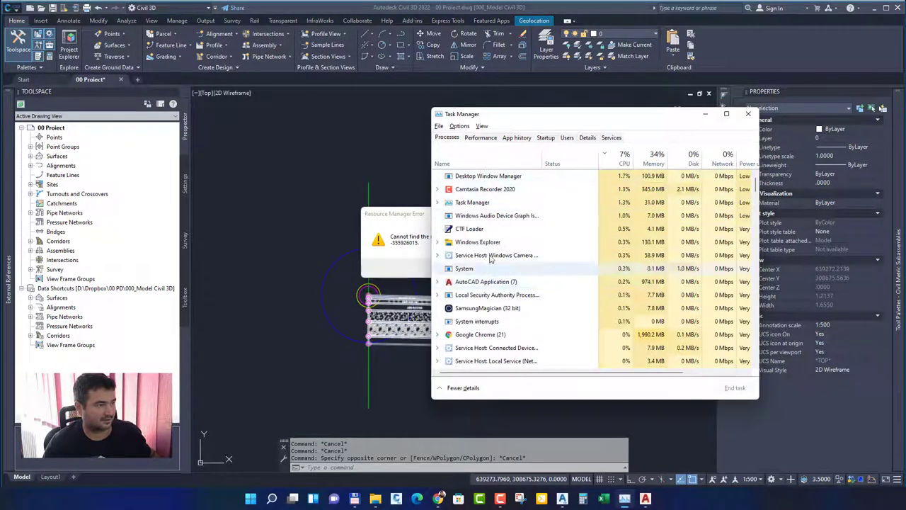
pyautogui.rightClick(487, 322)
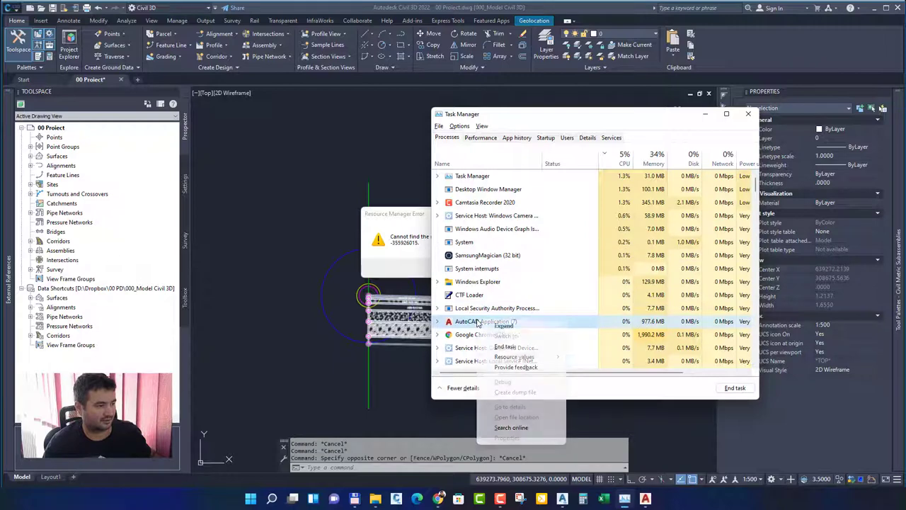
pyautogui.click(518, 347)
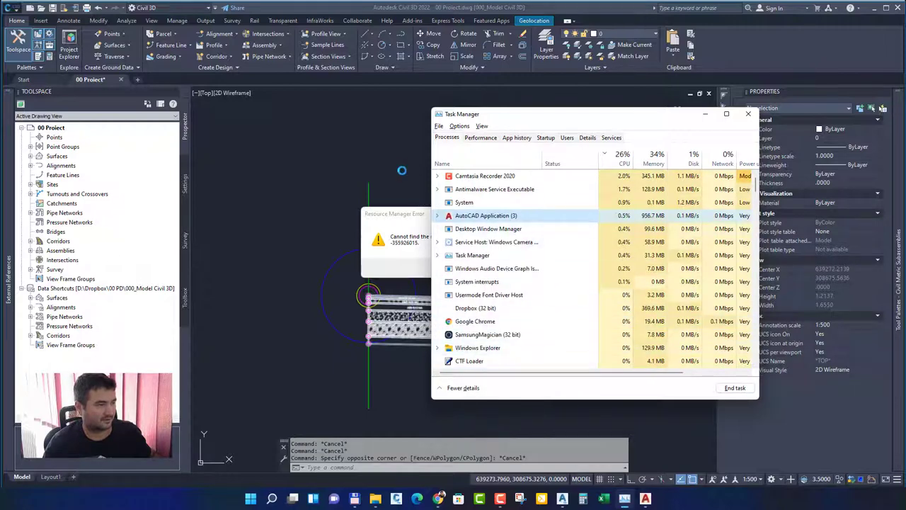
pyautogui.click(481, 159)
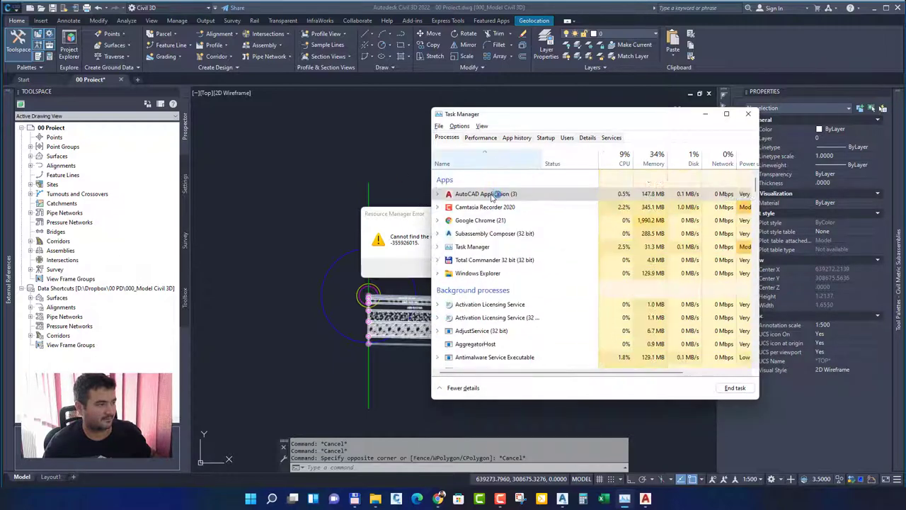
pyautogui.rightClick(541, 194)
pyautogui.click(567, 210)
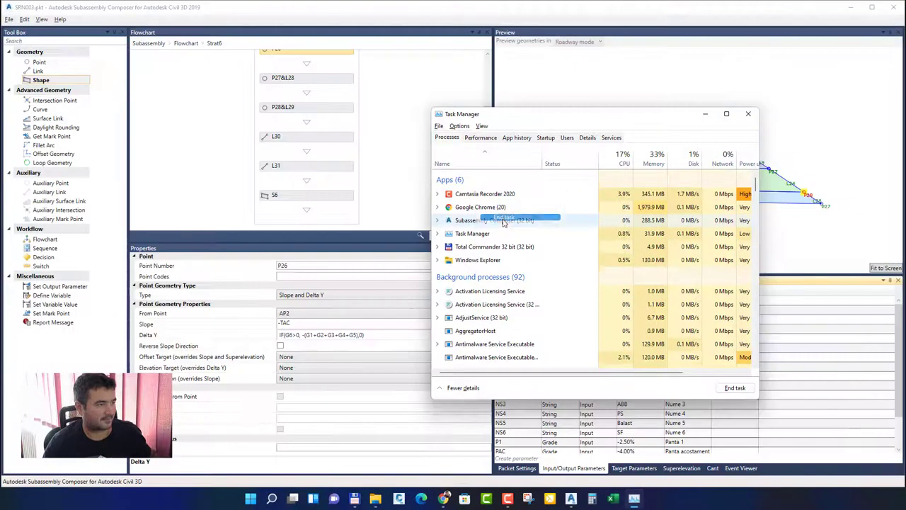
# Step: Return to Subassembly Composer and clear the descriptions of the thickness parameters G1 to G6
pyautogui.click(410, 127)
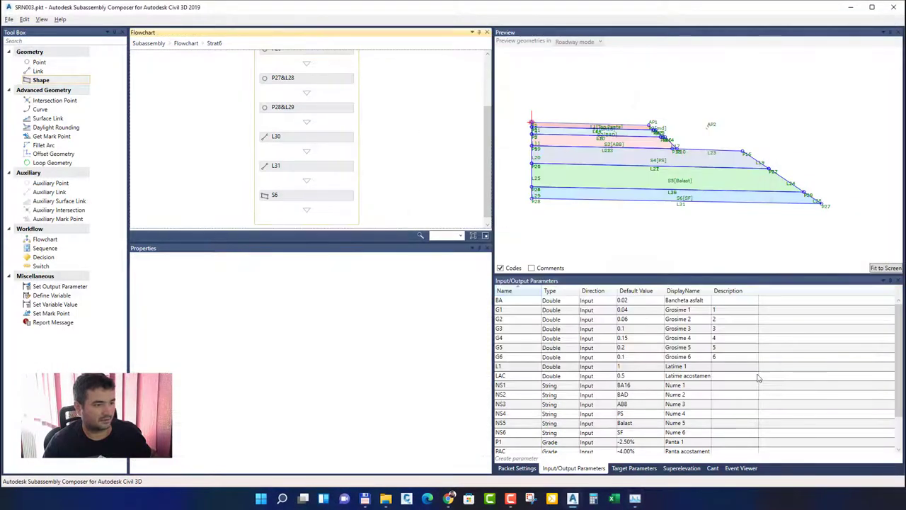
pyautogui.click(745, 308)
pyautogui.click(746, 310)
pyautogui.press('BackSpace')
pyautogui.click(738, 319)
pyautogui.press('BackSpace')
pyautogui.click(736, 328)
pyautogui.press('BackSpace')
pyautogui.click(736, 339)
pyautogui.press('BackSpace')
pyautogui.click(735, 347)
pyautogui.press('BackSpace')
pyautogui.click(734, 357)
pyautogui.press('BackSpace')
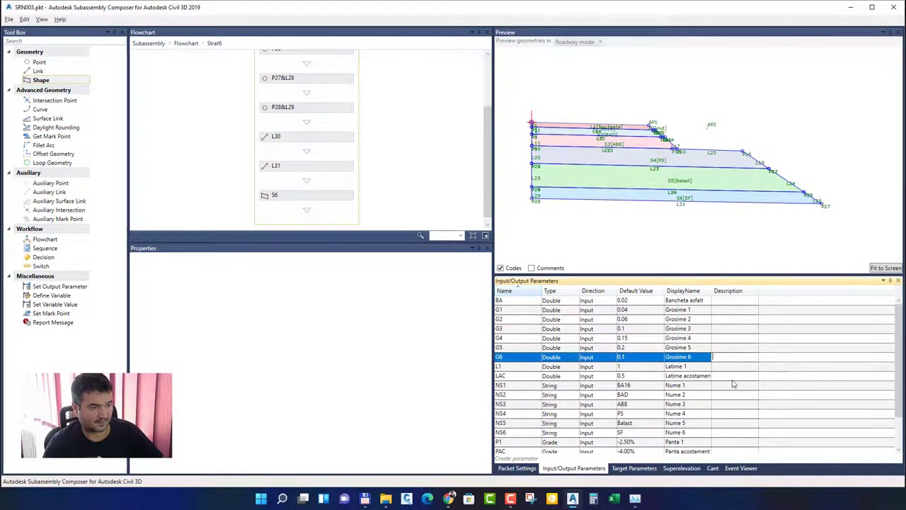
pyautogui.click(732, 377)
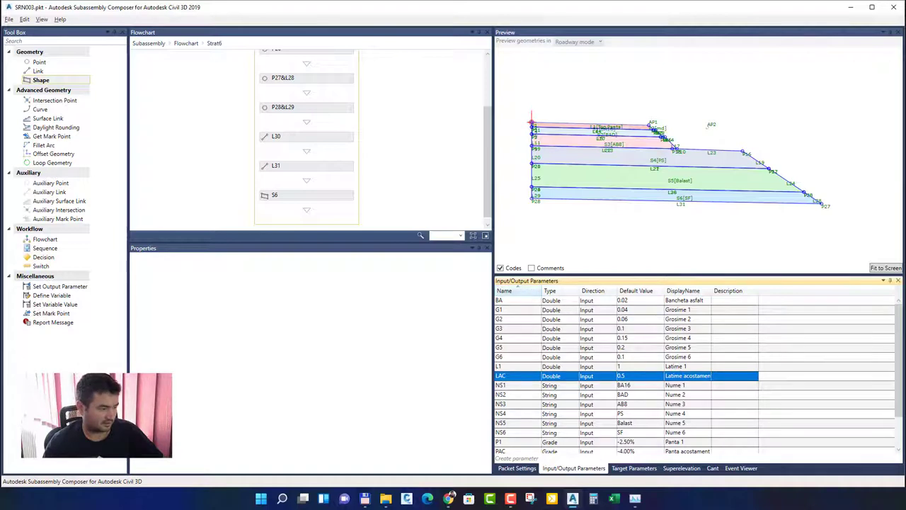
# Step: Switch to the Chrome window with the 2Performant dashboard, open a new tab and restore the window size
pyautogui.click(449, 498)
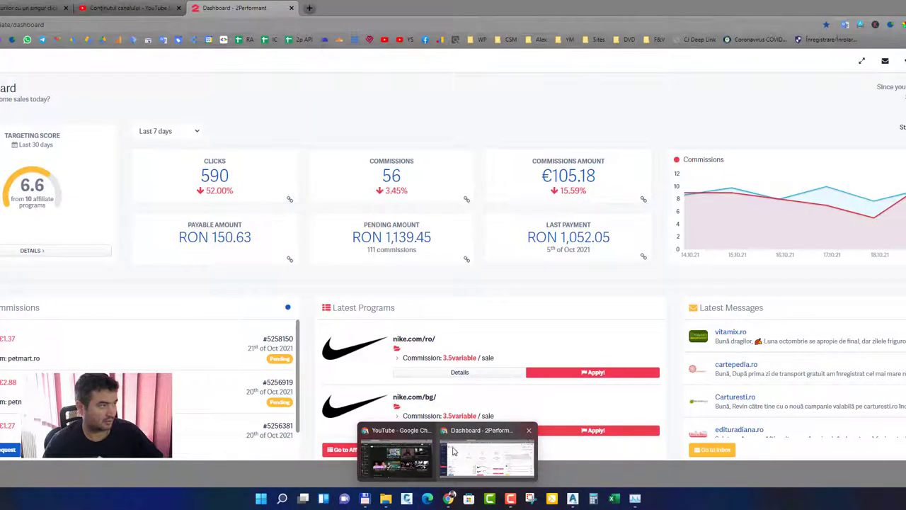
pyautogui.click(453, 451)
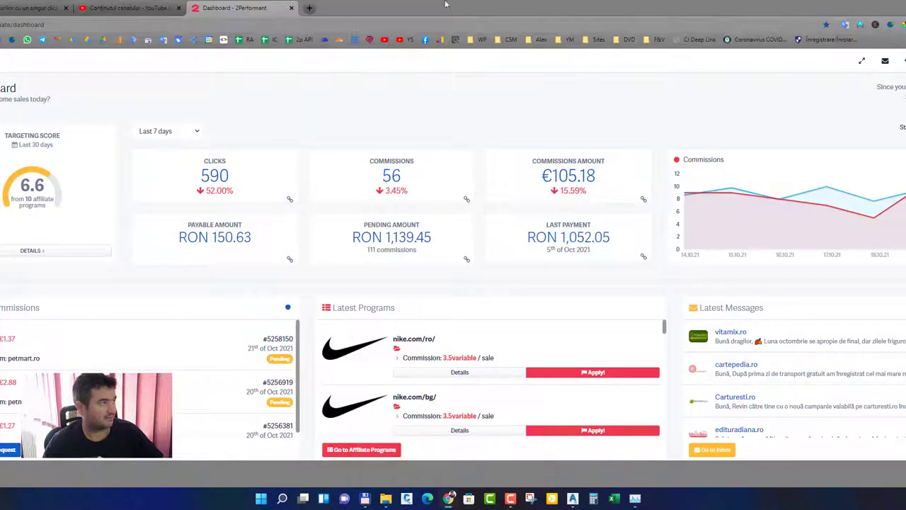
pyautogui.click(310, 8)
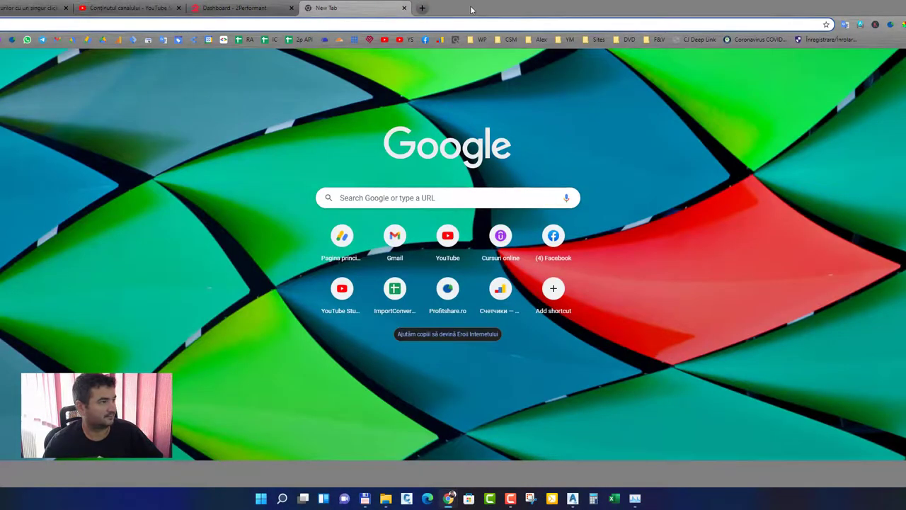
pyautogui.doubleClick(471, 9)
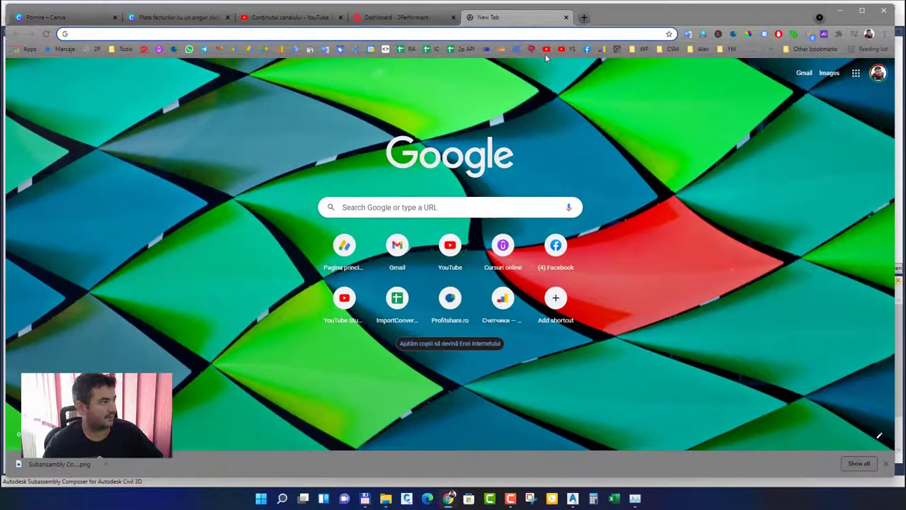
# Step: Search Google for "sort input output parameters in subassembly composer civil 3d"
pyautogui.click(151, 32)
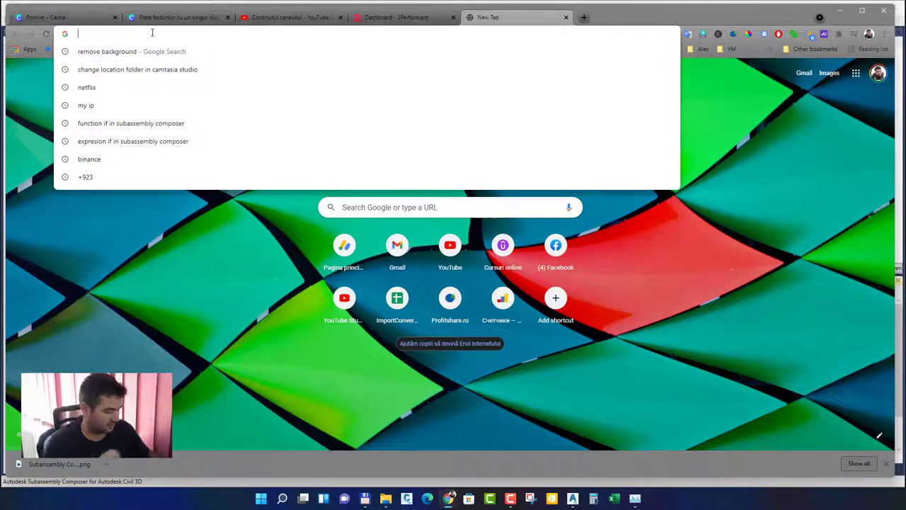
pyautogui.write('sor')
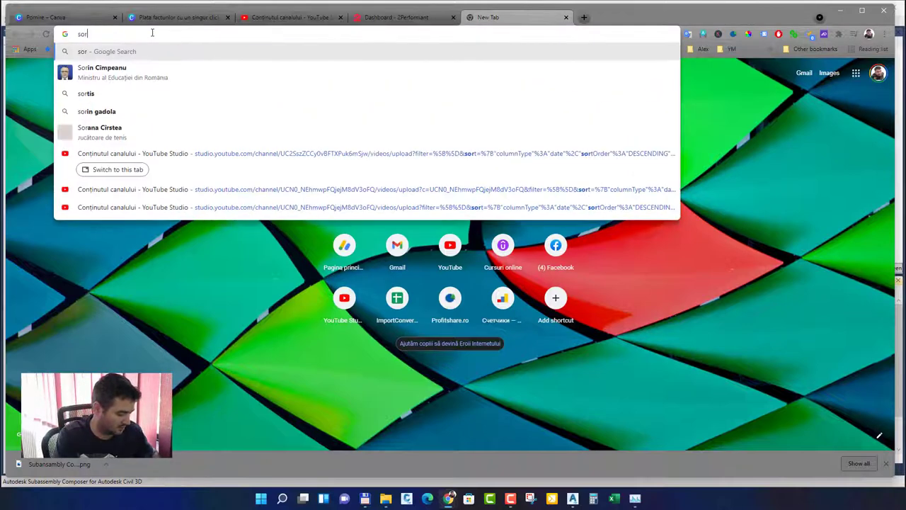
pyautogui.write('t input')
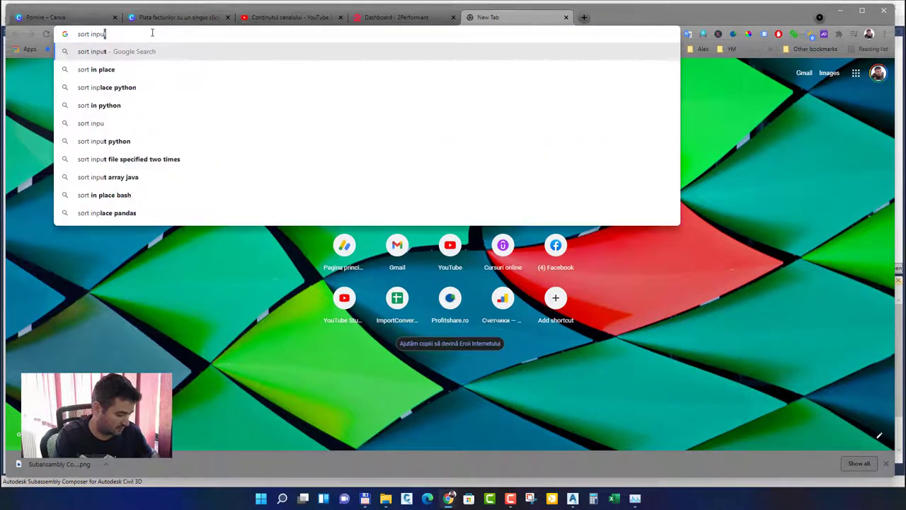
pyautogui.write(' out')
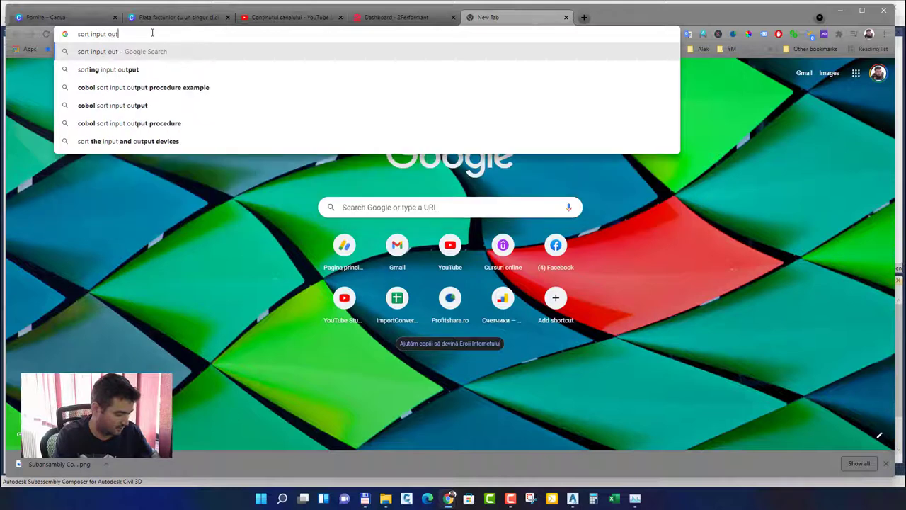
pyautogui.write('put para')
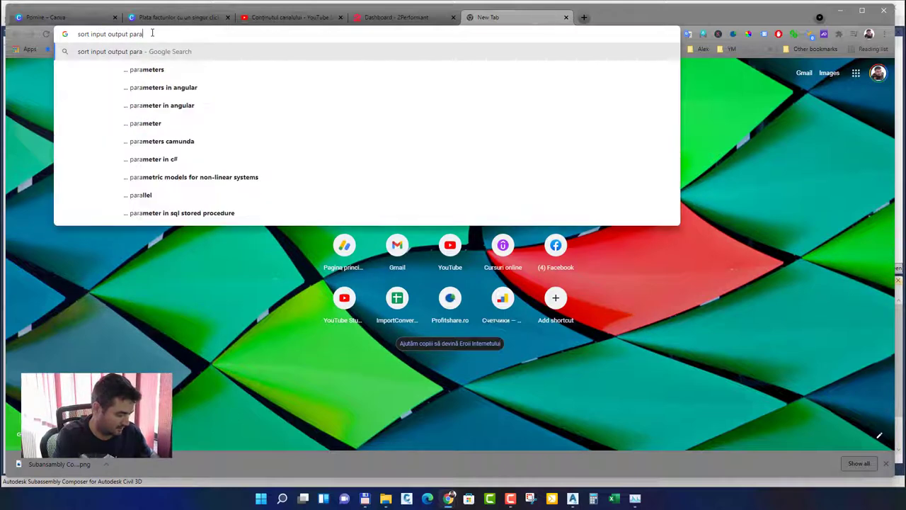
pyautogui.write('metere')
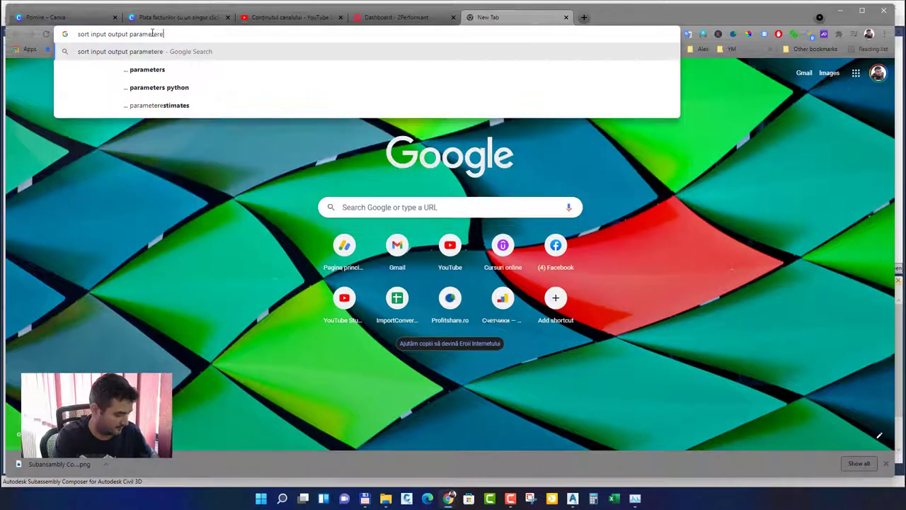
pyautogui.write('s in sub')
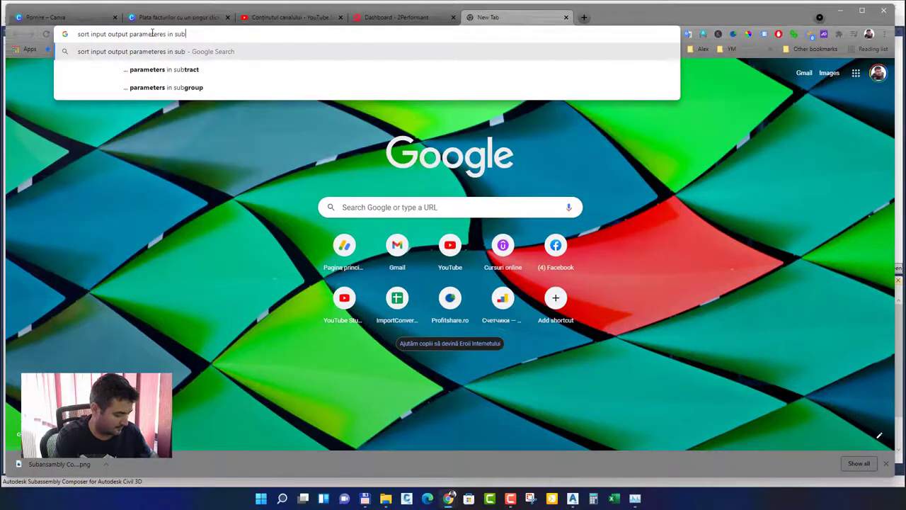
pyautogui.write('assembly ')
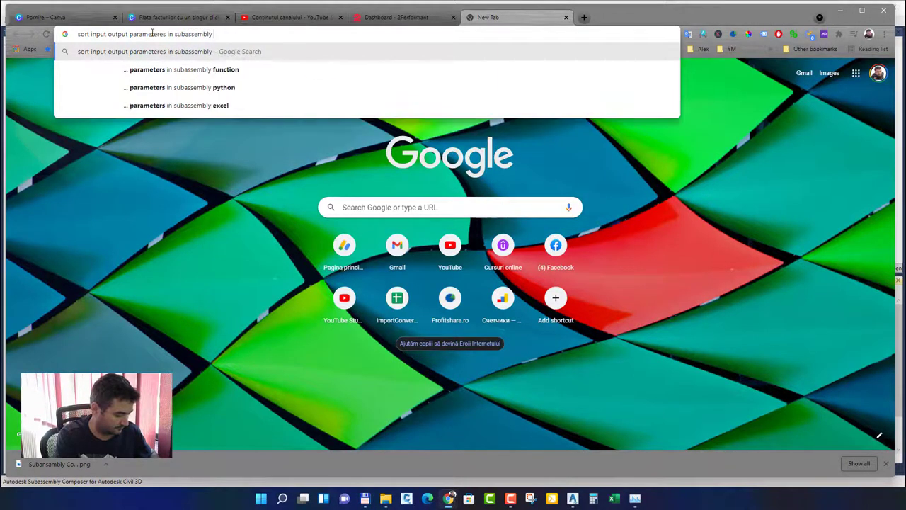
pyautogui.write('composer c')
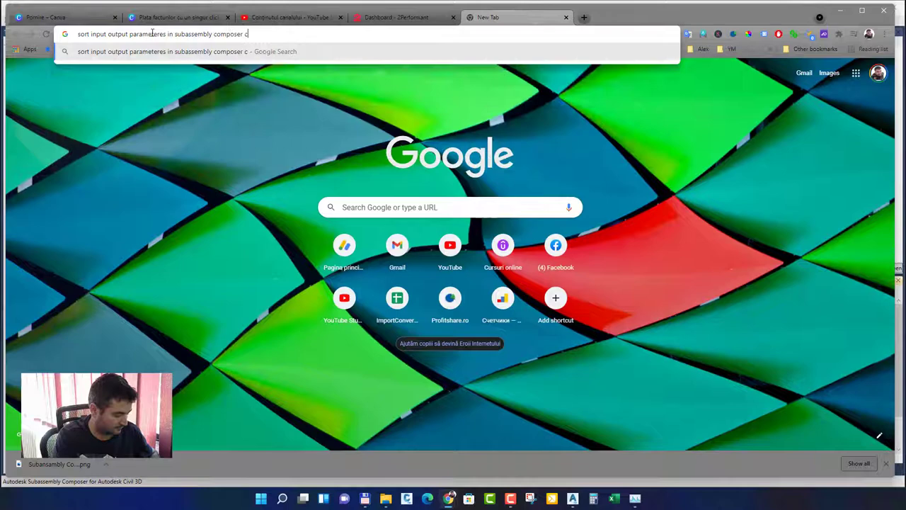
pyautogui.write('ivil 3d')
pyautogui.press('Return')
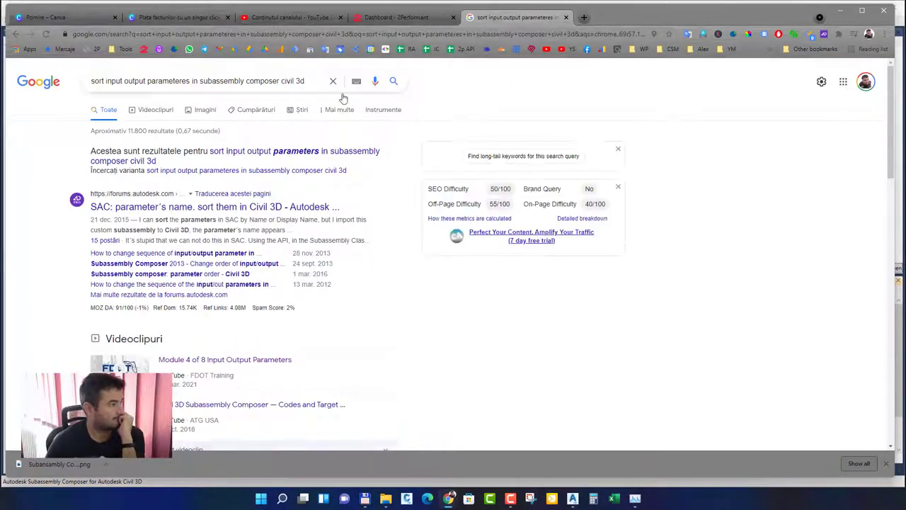
pyautogui.click(350, 152)
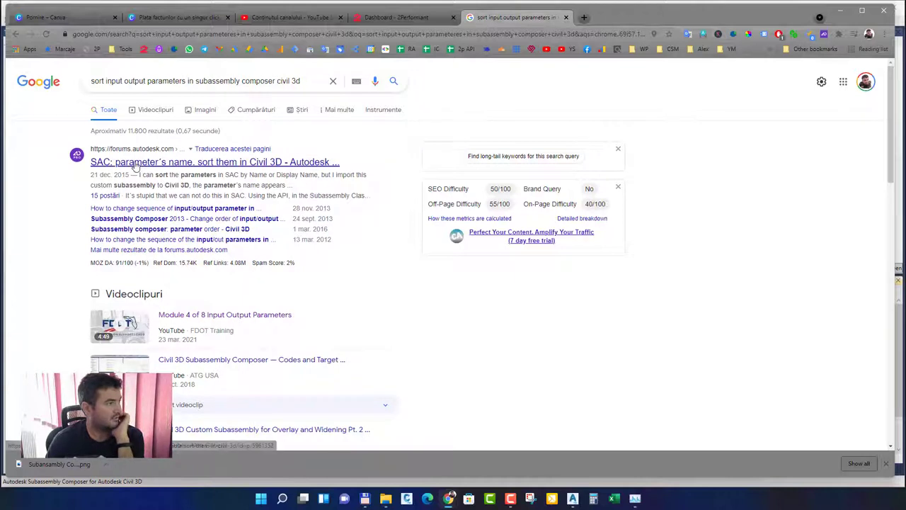
# Step: Open the Autodesk forum idea "SAC: parameter´s name. sort them in Civil 3D" in a separate tab and read the post
pyautogui.middleClick(241, 163)
pyautogui.click(633, 16)
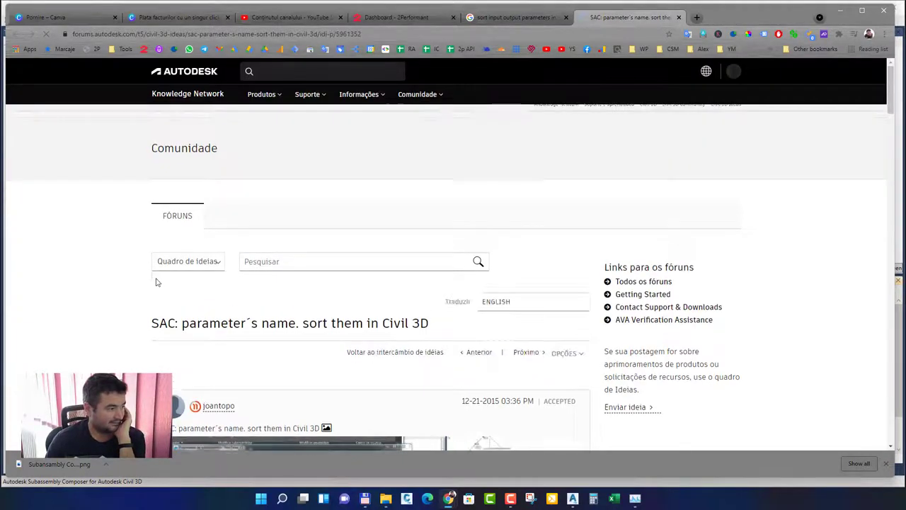
pyautogui.scroll(-3, 103, 291)
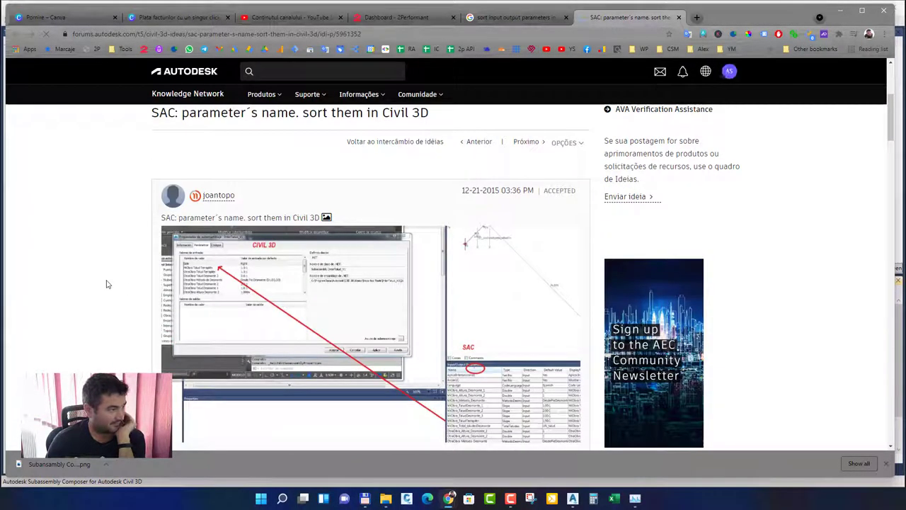
pyautogui.scroll(-1, 106, 284)
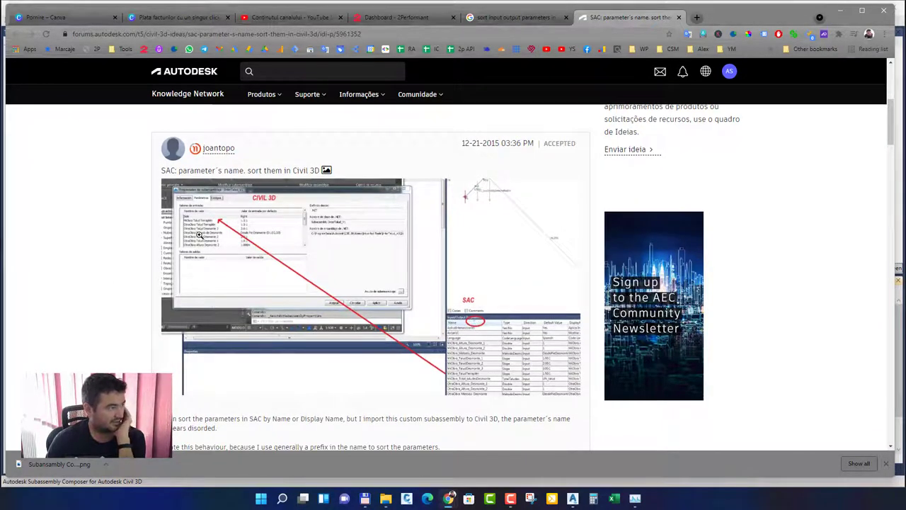
pyautogui.scroll(-2, 200, 234)
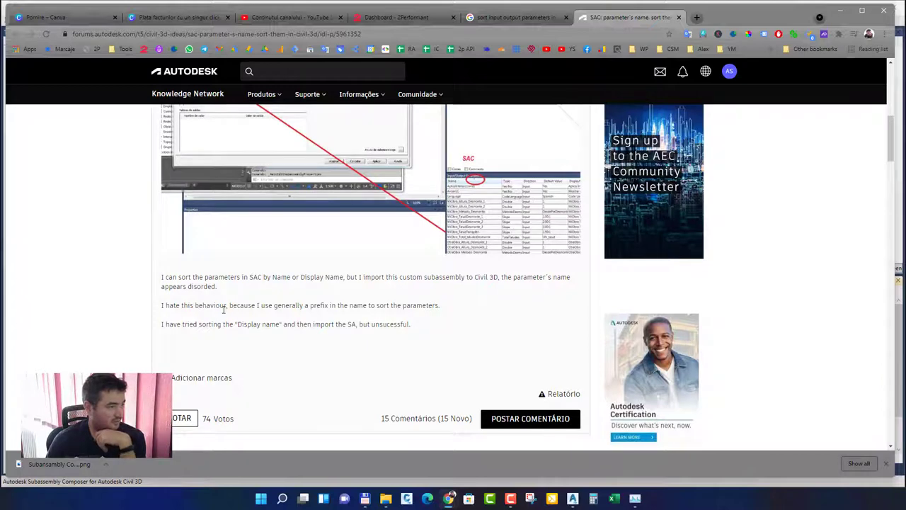
pyautogui.scroll(2, 330, 301)
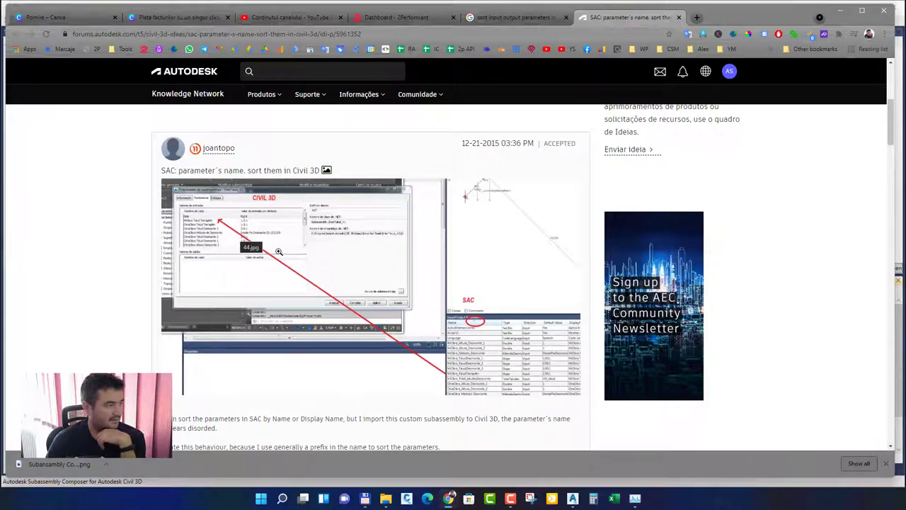
# Step: Read the forum post and its first comments on ordering subassembly parameters, translating the page into Romanian
pyautogui.scroll(-2, 278, 251)
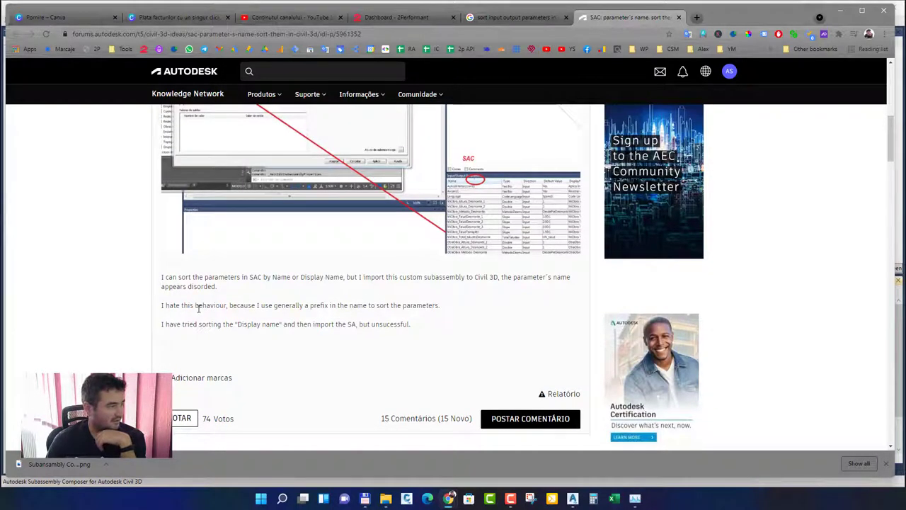
pyautogui.scroll(-3, 308, 390)
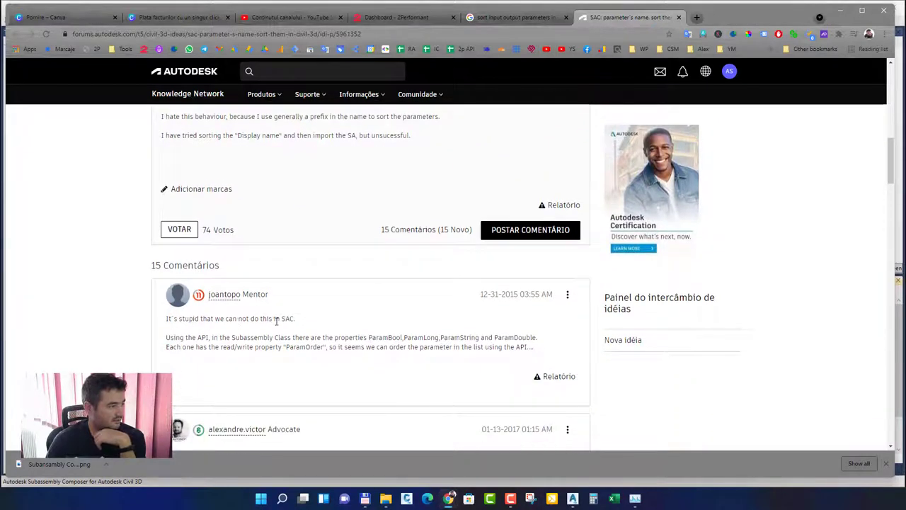
pyautogui.scroll(-1, 194, 348)
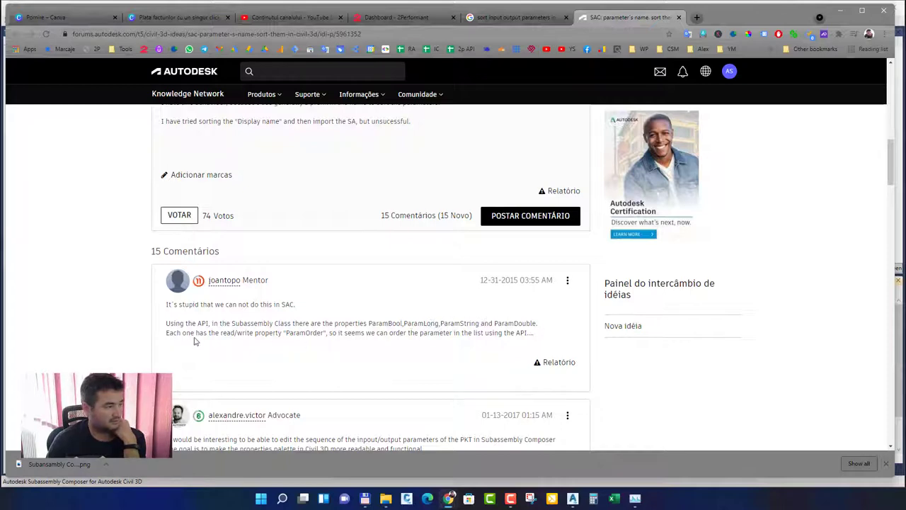
pyautogui.rightClick(305, 351)
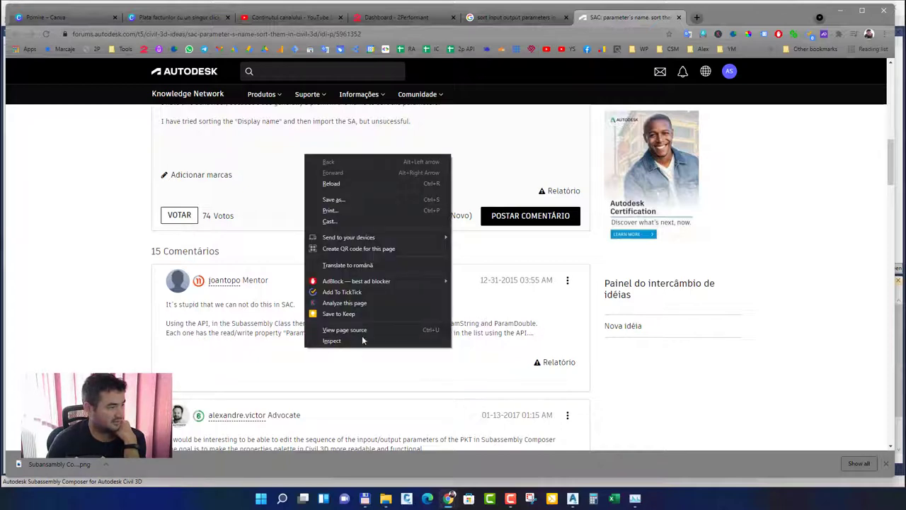
pyautogui.click(358, 264)
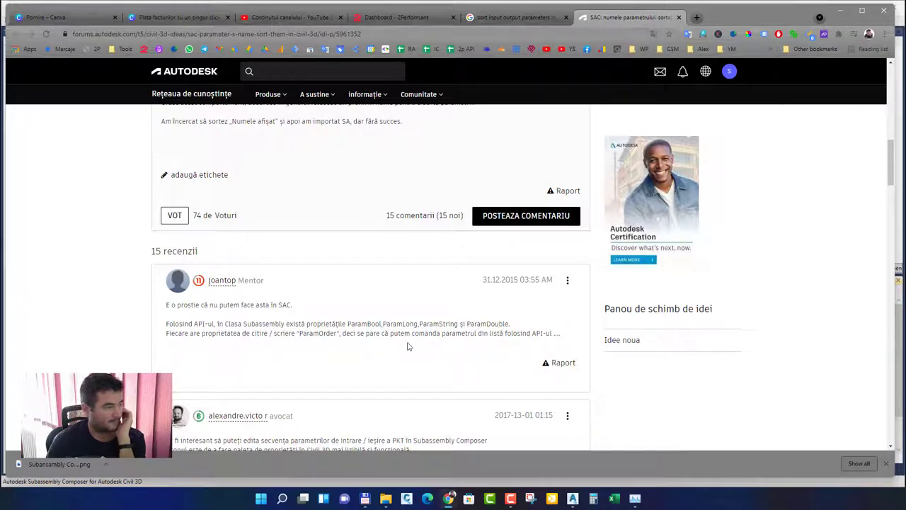
pyautogui.scroll(-2, 407, 346)
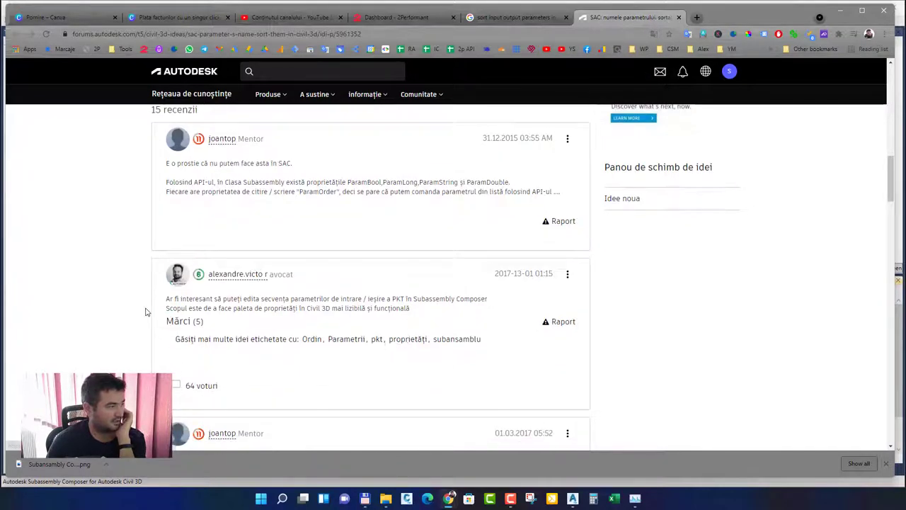
# Step: Switch to Subassembly Composer and examine shape S6, link L31, point P25 and the input/output and target parameters, then minimize the window
pyautogui.click(572, 498)
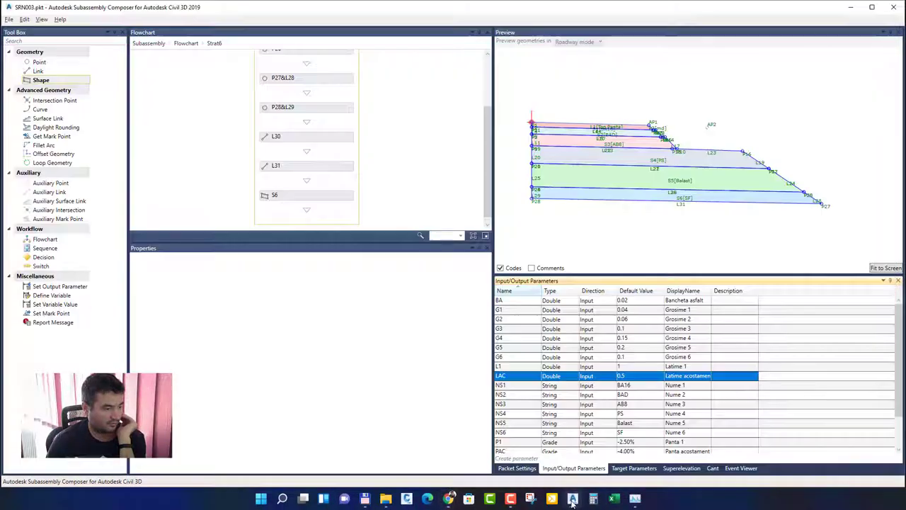
pyautogui.click(283, 199)
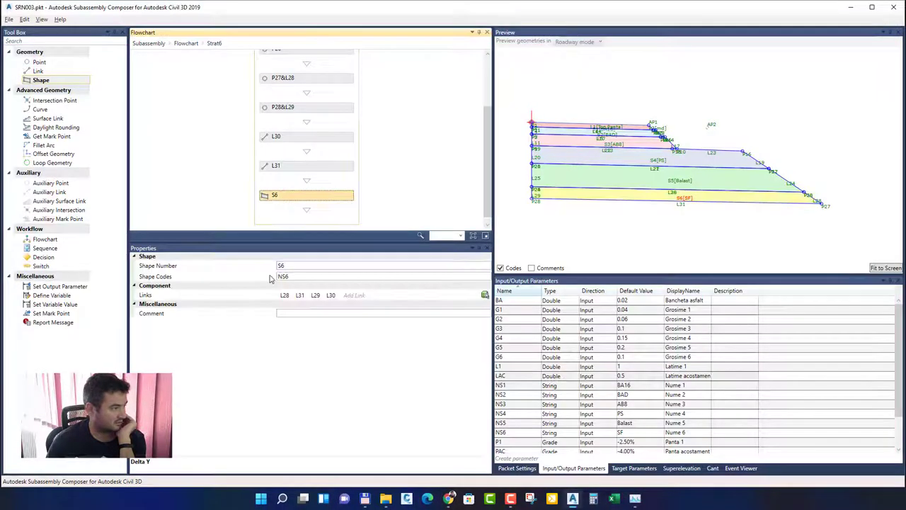
pyautogui.click(287, 170)
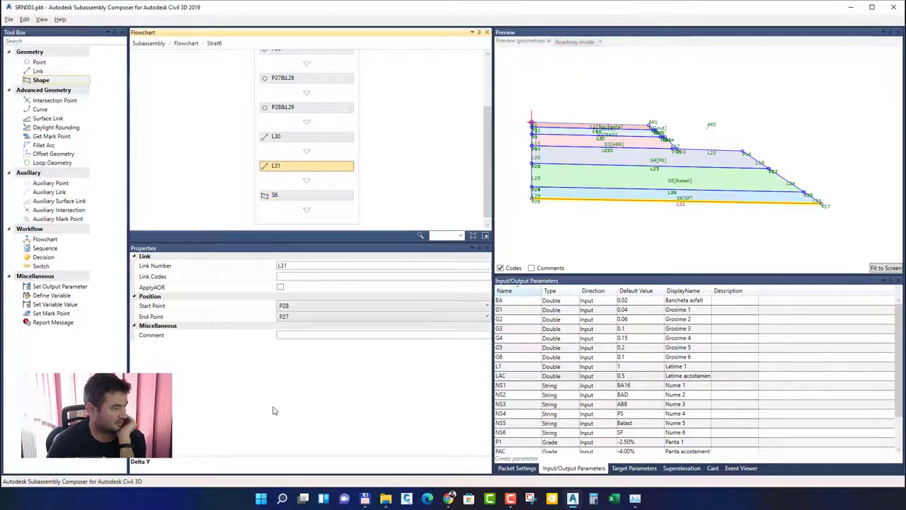
pyautogui.scroll(3, 284, 166)
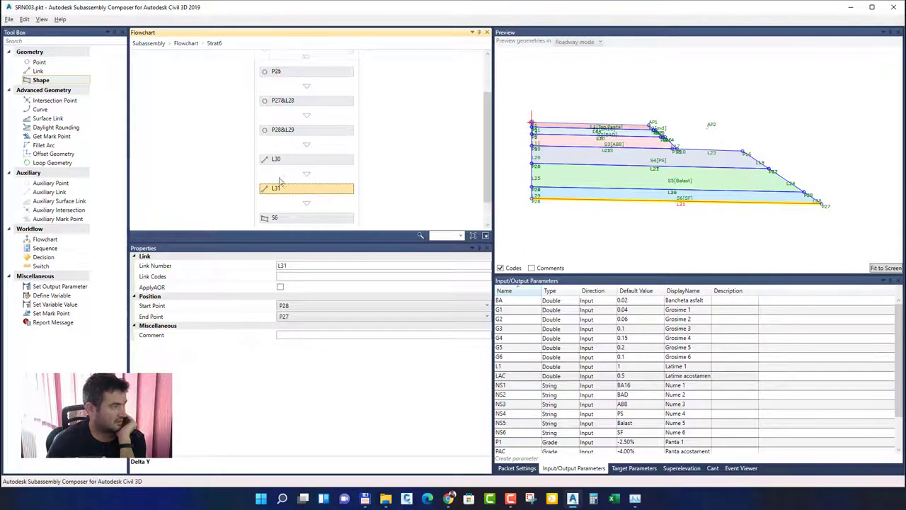
pyautogui.click(282, 101)
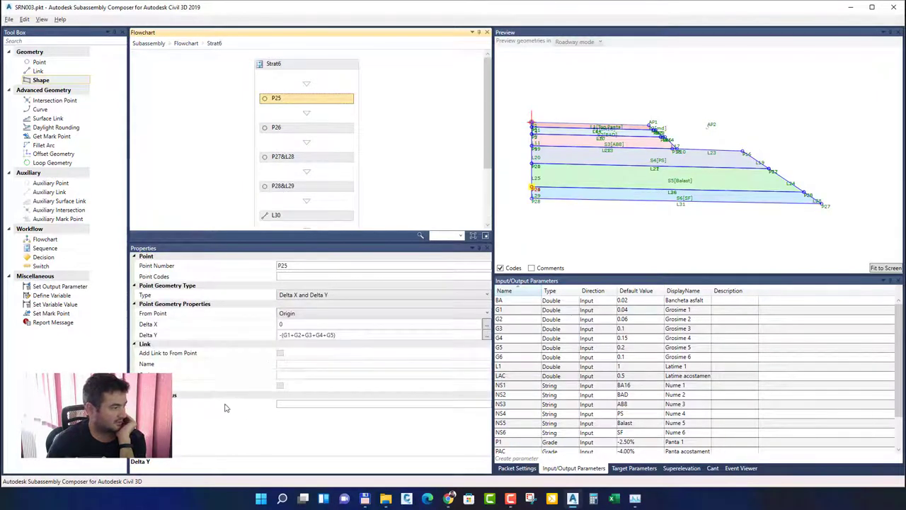
pyautogui.click(523, 405)
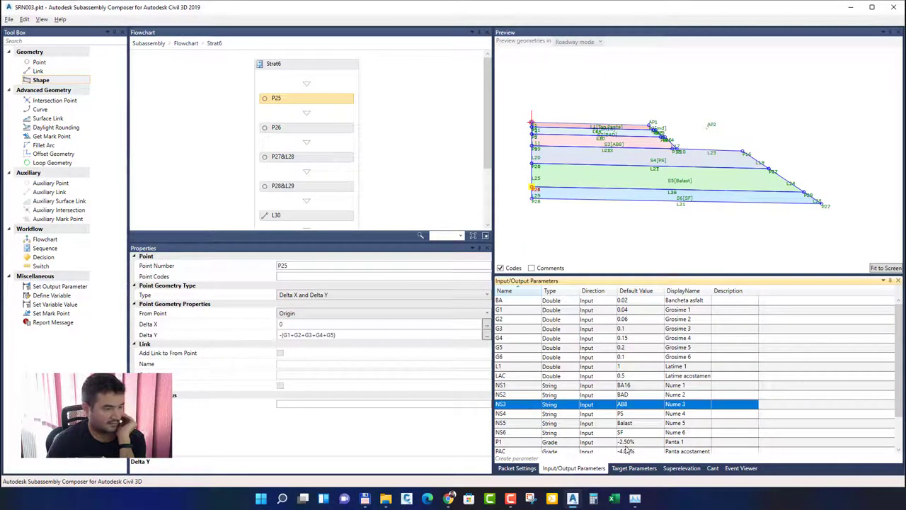
pyautogui.click(635, 469)
pyautogui.click(574, 468)
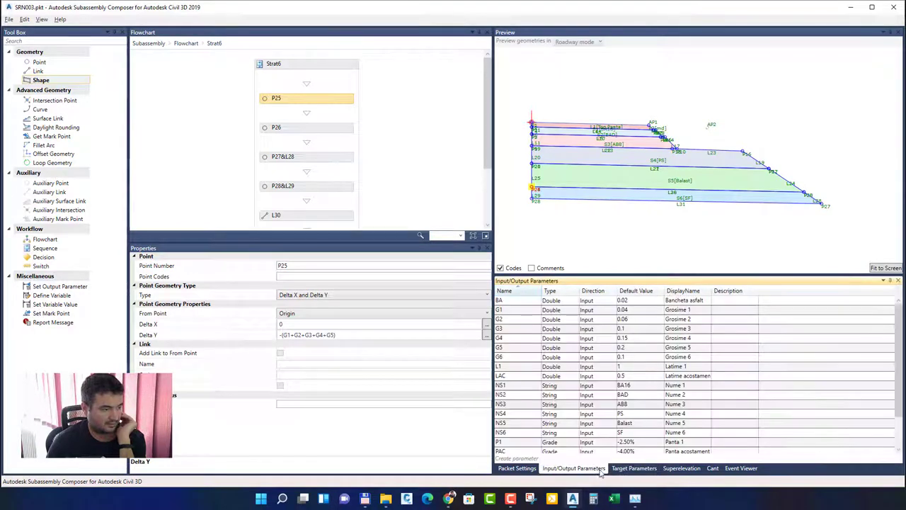
pyautogui.click(514, 331)
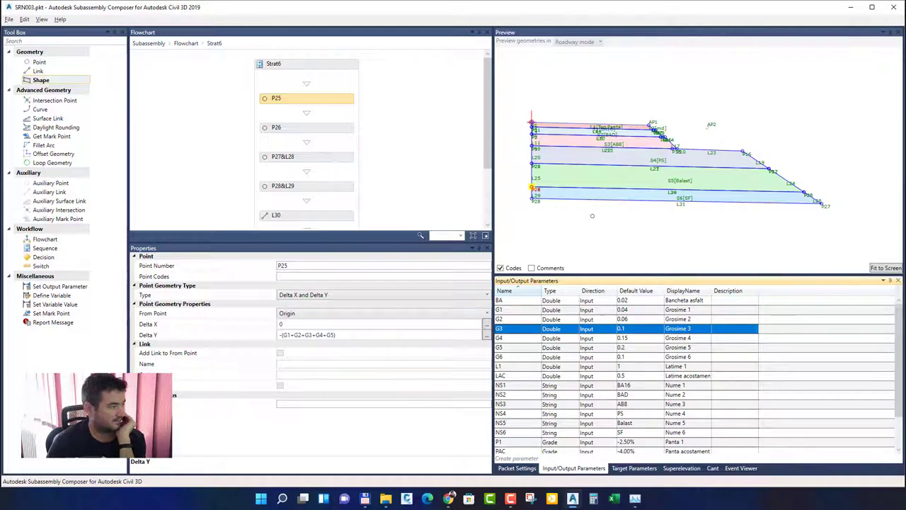
pyautogui.click(851, 9)
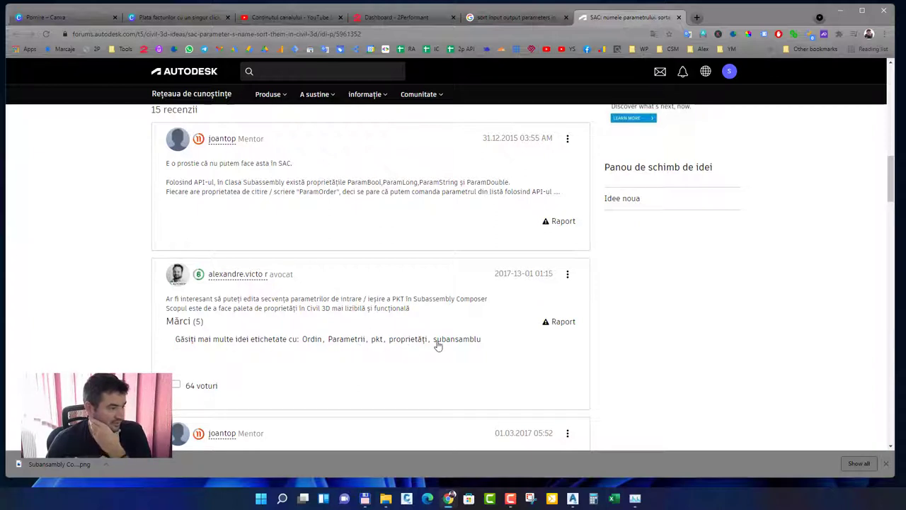
# Step: Read the following forum comments about editing the parameter order and load the linked Civil 3D idea in a background tab
pyautogui.scroll(-2, 379, 350)
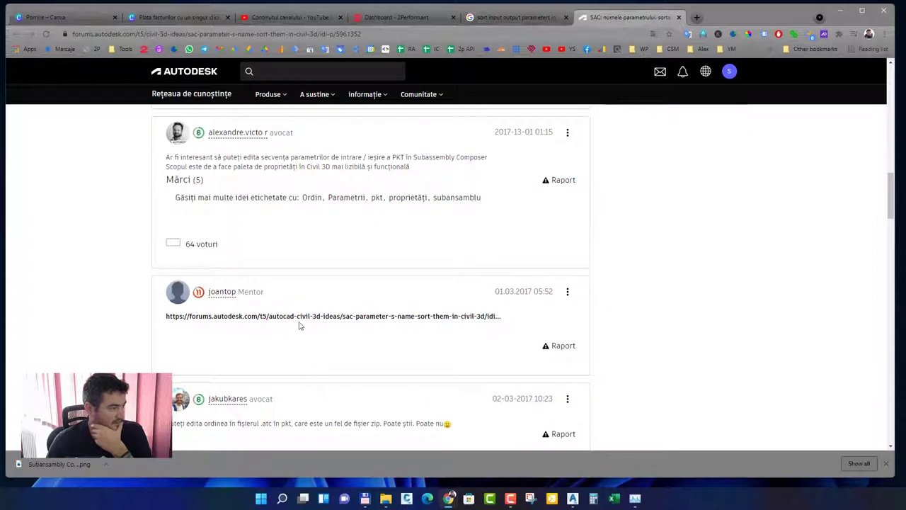
pyautogui.middleClick(455, 320)
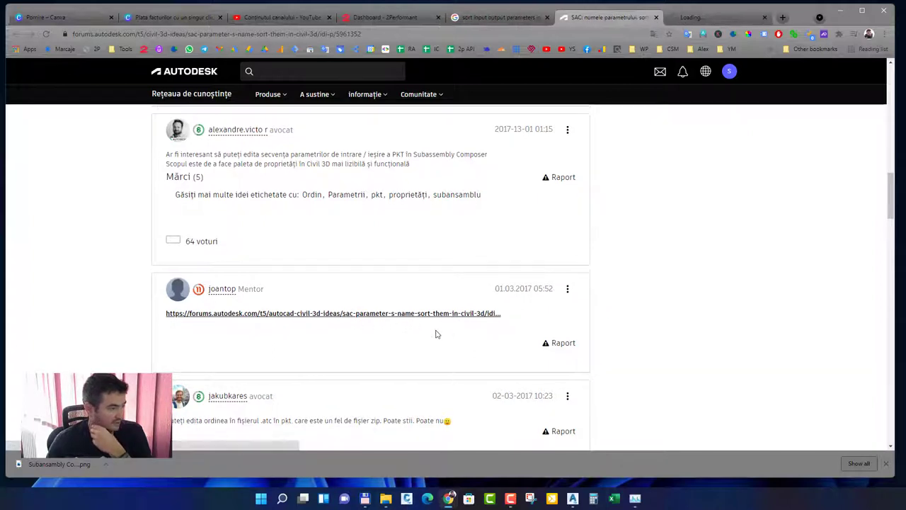
pyautogui.scroll(-1, 436, 334)
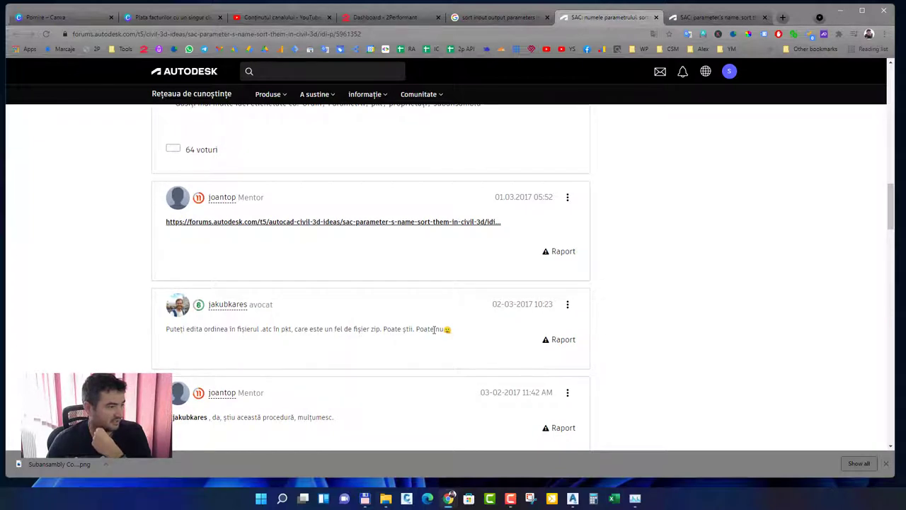
pyautogui.scroll(-2, 472, 336)
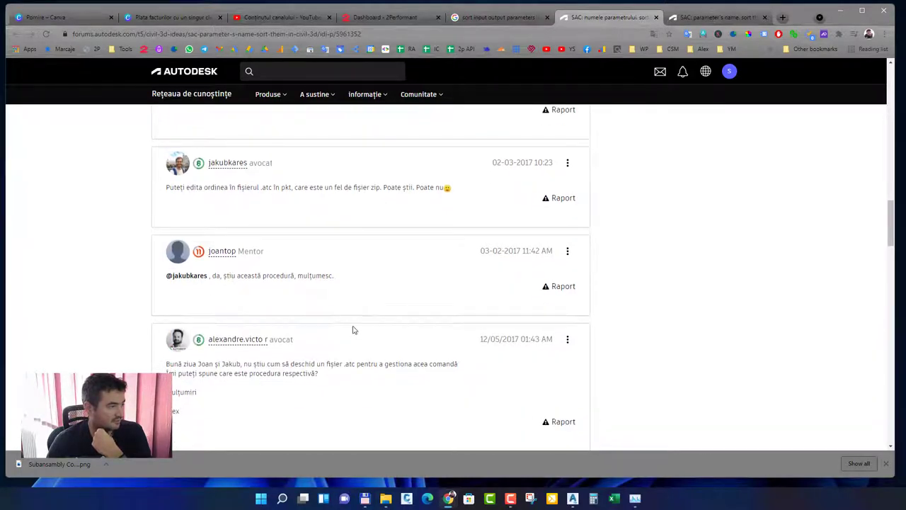
# Step: Switch to Total Commander, go to the 000_Subassembly Composer folder and find the SRN003 pkt file
pyautogui.click(364, 497)
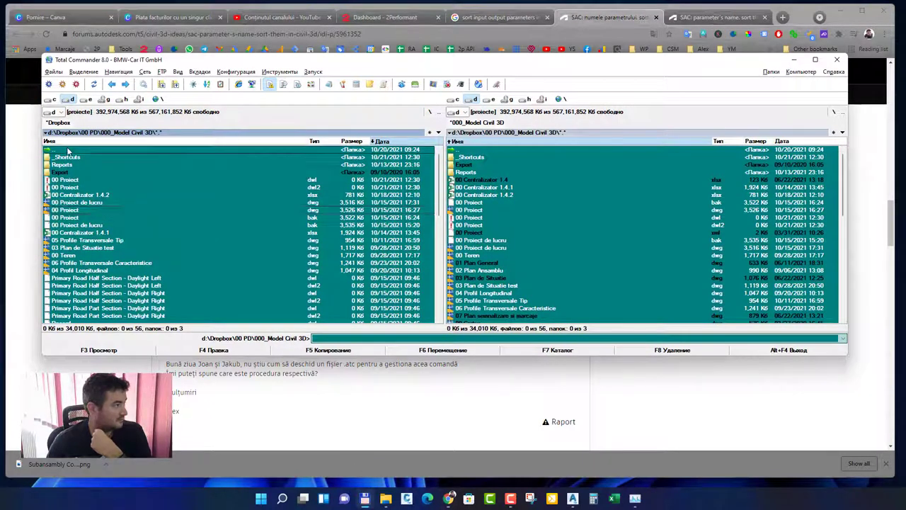
pyautogui.doubleClick(68, 150)
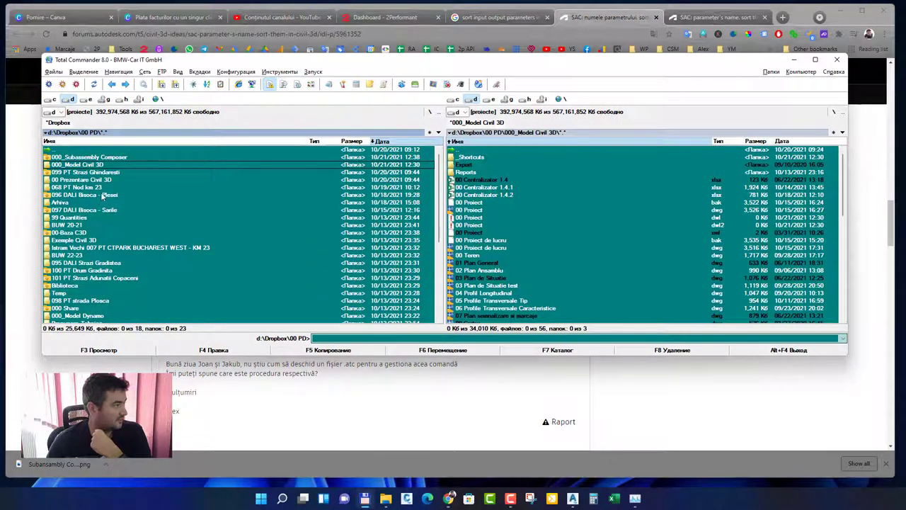
pyautogui.doubleClick(101, 158)
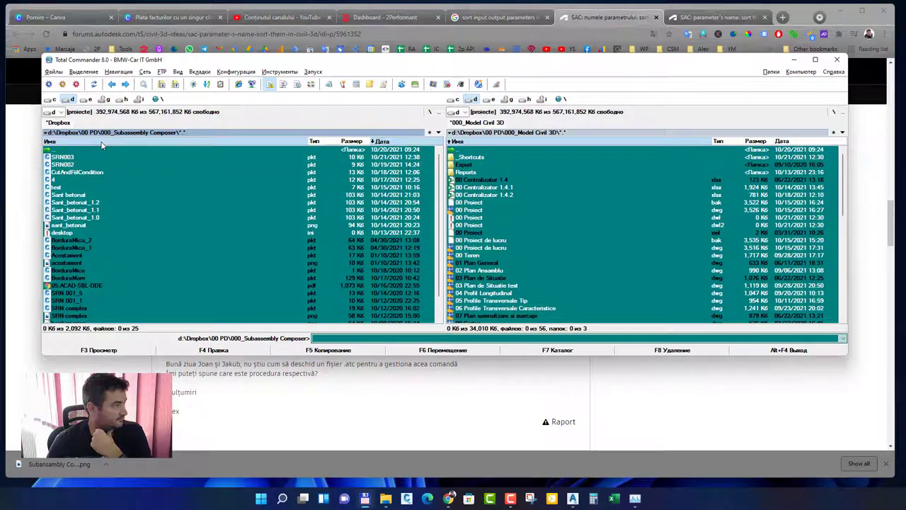
pyautogui.scroll(-1, 117, 306)
pyautogui.click(73, 302)
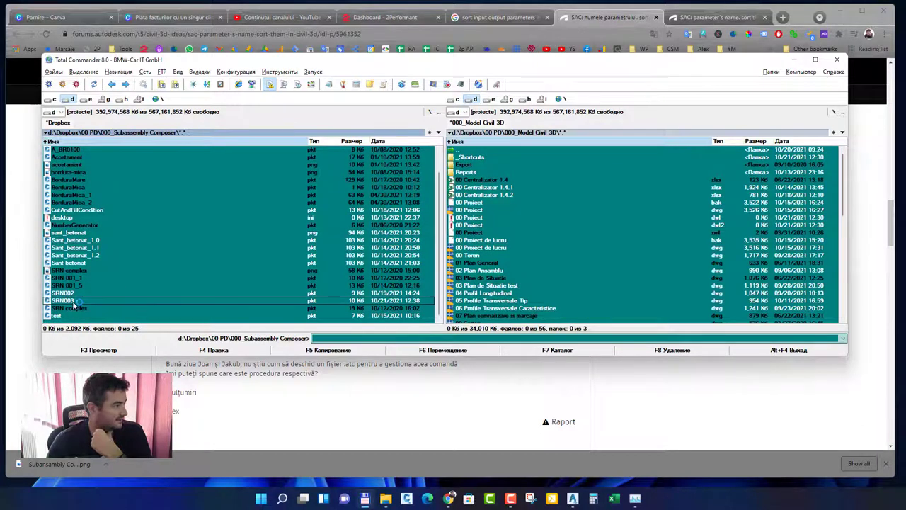
# Step: Open SRN003.pkt in Subassembly Composer and as text in AkelPad to examine its contents, closing each window again
pyautogui.doubleClick(73, 301)
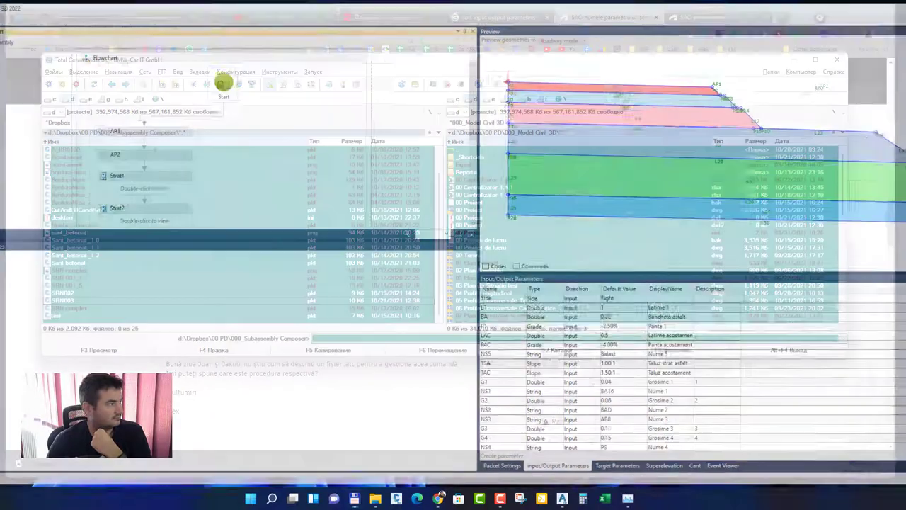
pyautogui.hotkey('alt', 'F4')
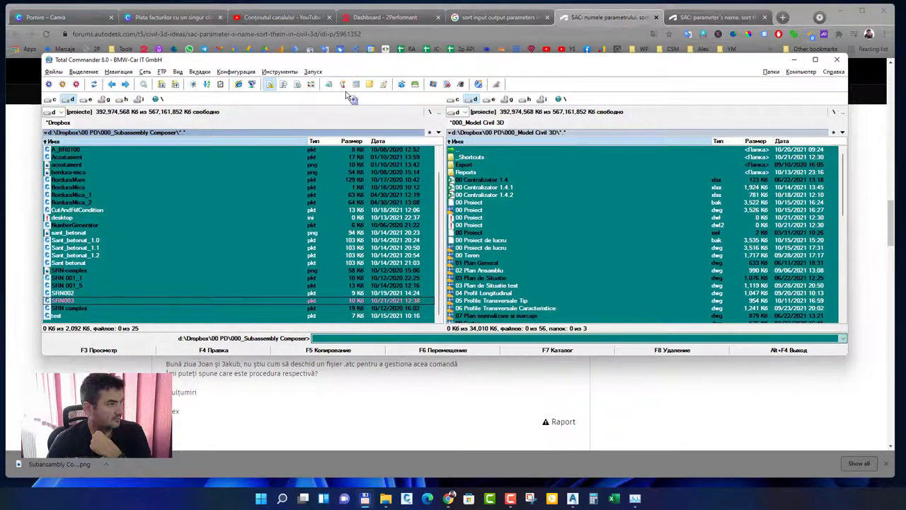
pyautogui.press('F4')
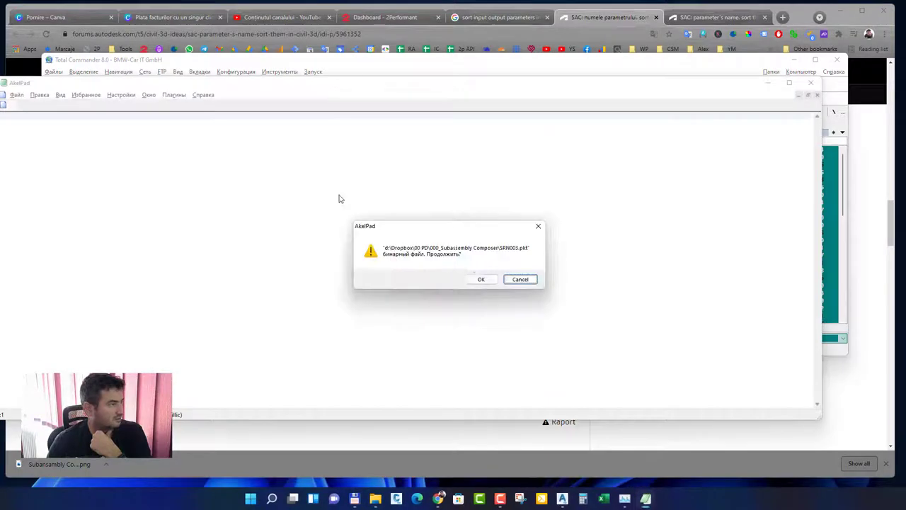
pyautogui.click(481, 279)
pyautogui.scroll(-1, 311, 281)
pyautogui.scroll(-3, 403, 258)
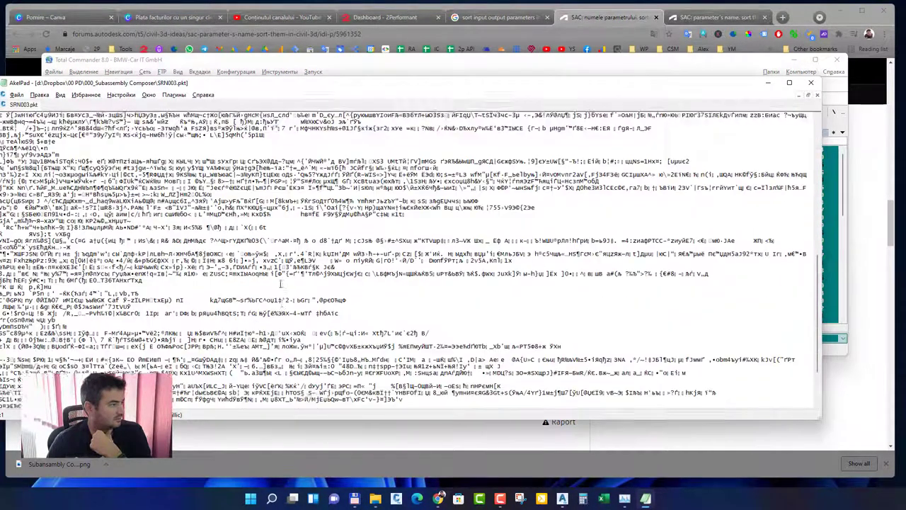
pyautogui.click(811, 83)
# Step: Show the 000_Subassembly Composer folder in the second file pane, create a subfolder named Test there and enter it
pyautogui.hotkey('ctrl', 'Right')
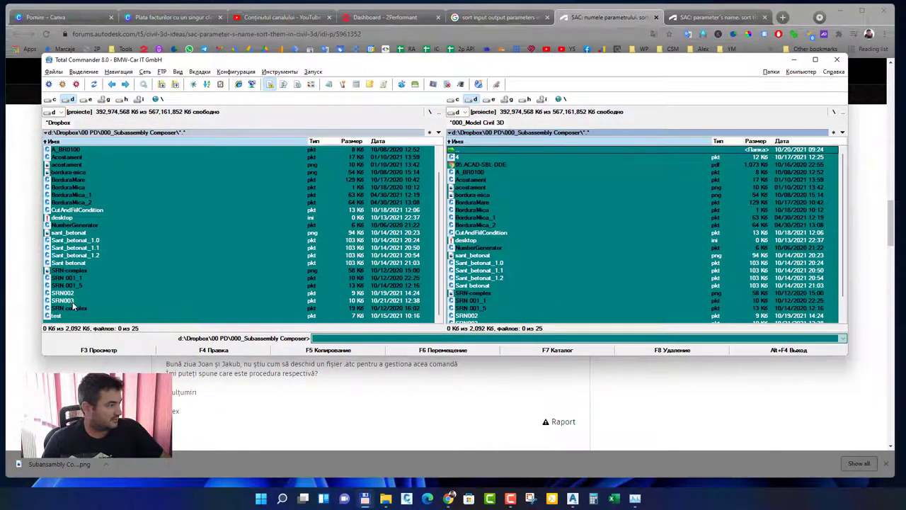
pyautogui.click(73, 304)
pyautogui.click(559, 255)
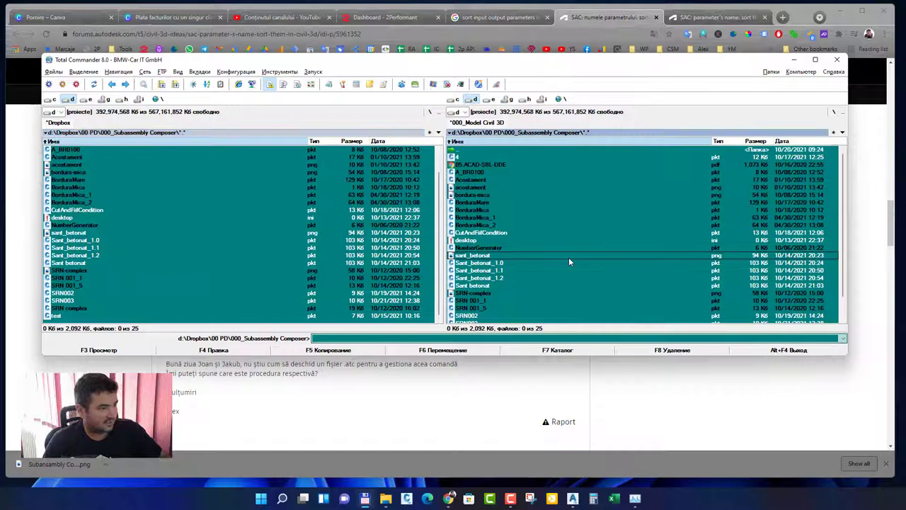
pyautogui.press('F7')
pyautogui.write('Test')
pyautogui.press('Return')
pyautogui.press('Return')
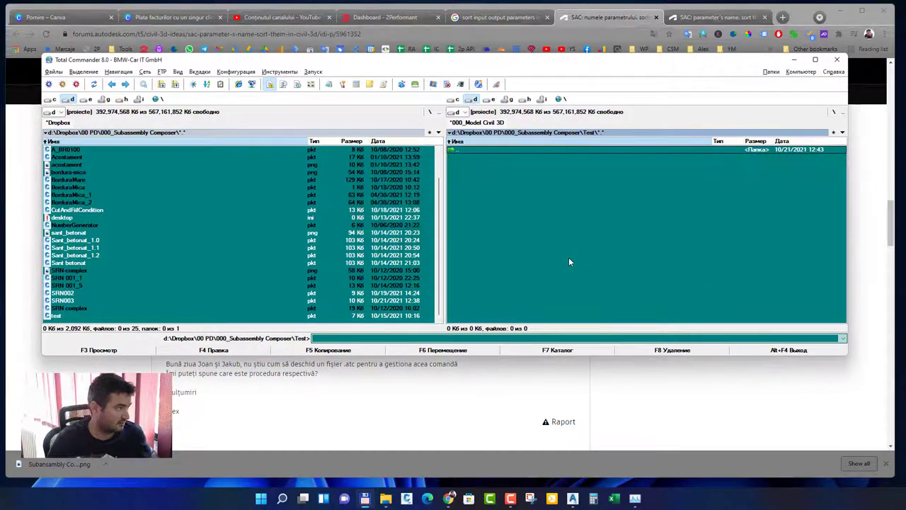
# Step: Pack SRN003.pkt into a zip archive in the Test folder
pyautogui.click(79, 303)
pyautogui.click(145, 84)
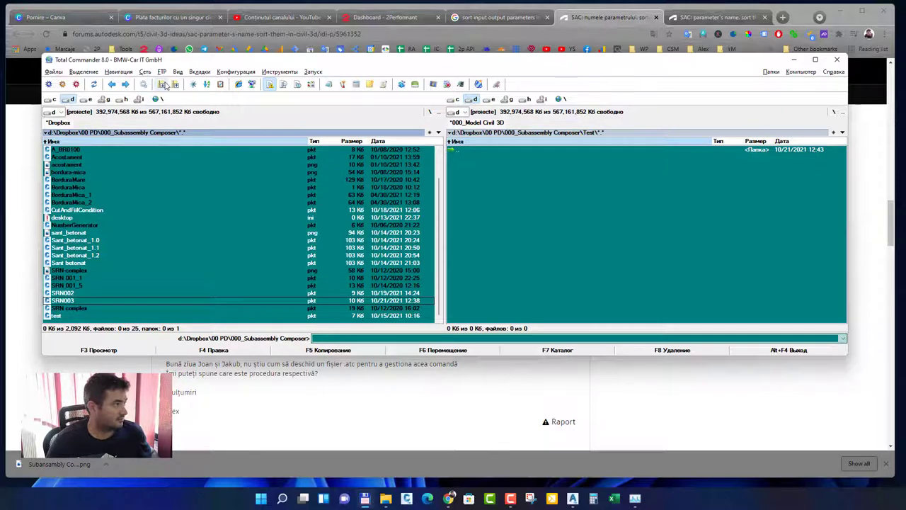
pyautogui.click(407, 239)
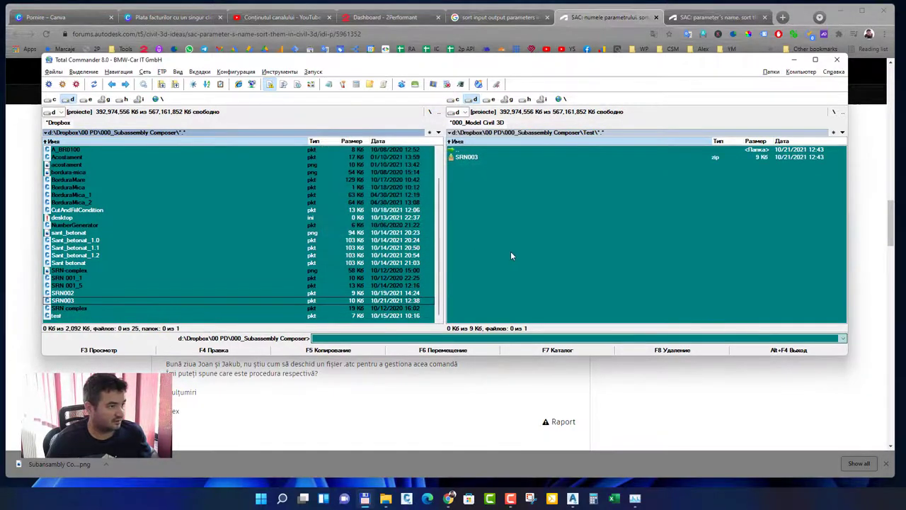
# Step: Look inside the SRN003 zip archive and delete the archive from the Test folder
pyautogui.doubleClick(471, 157)
pyautogui.doubleClick(472, 152)
pyautogui.press('Delete')
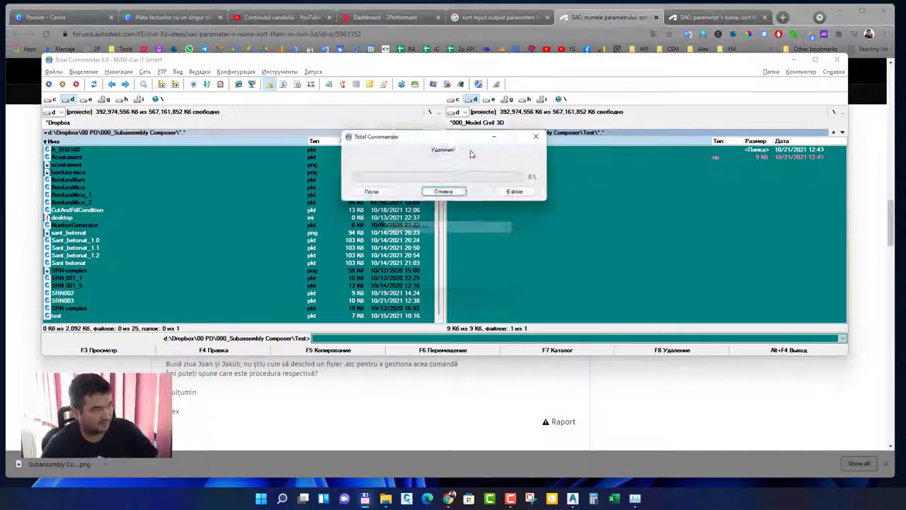
pyautogui.press('Return')
# Step: Unpack the contents of SRN003.pkt into the Test folder
pyautogui.press('Tab')
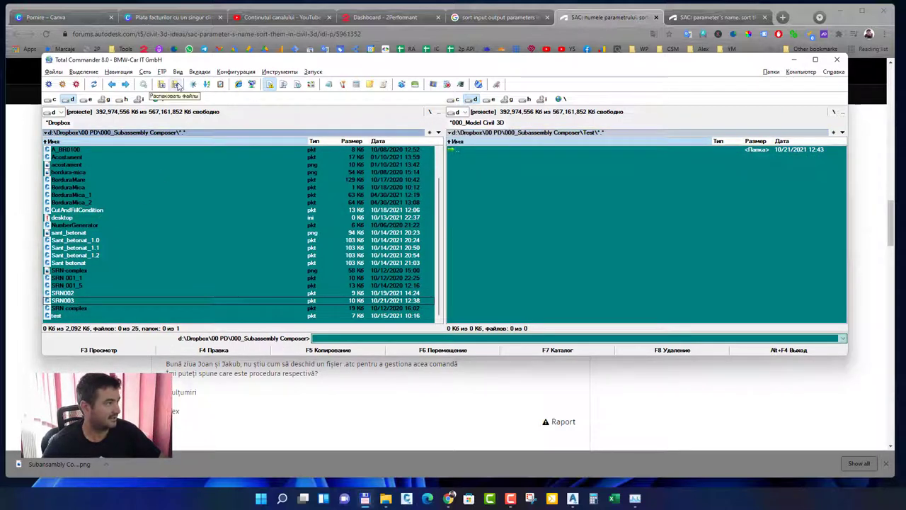
pyautogui.click(176, 85)
pyautogui.press('Return')
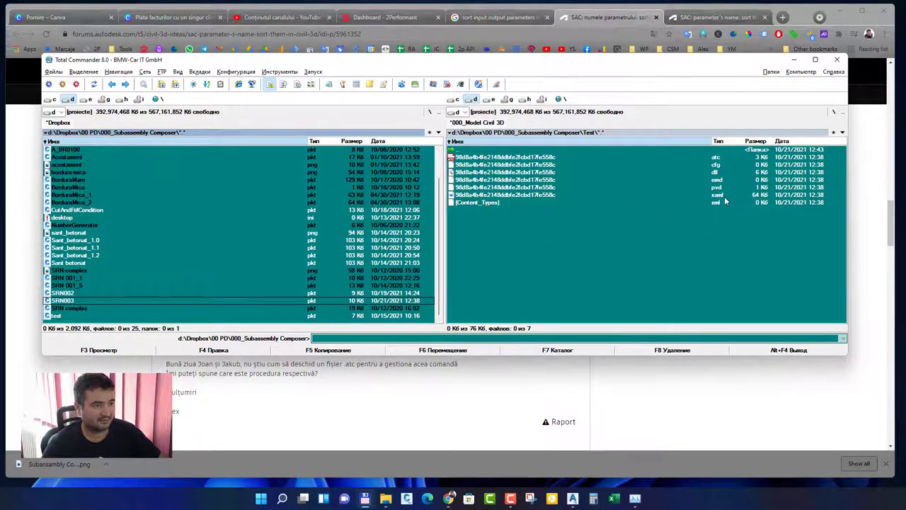
# Step: View the contents of [Content_Types].xml from the Test folder in the text editor and close it
pyautogui.click(470, 203)
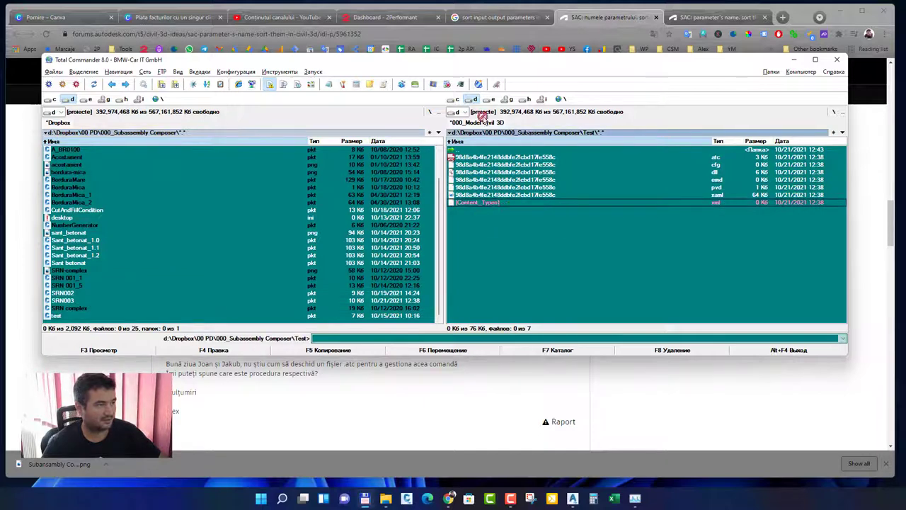
pyautogui.click(340, 86)
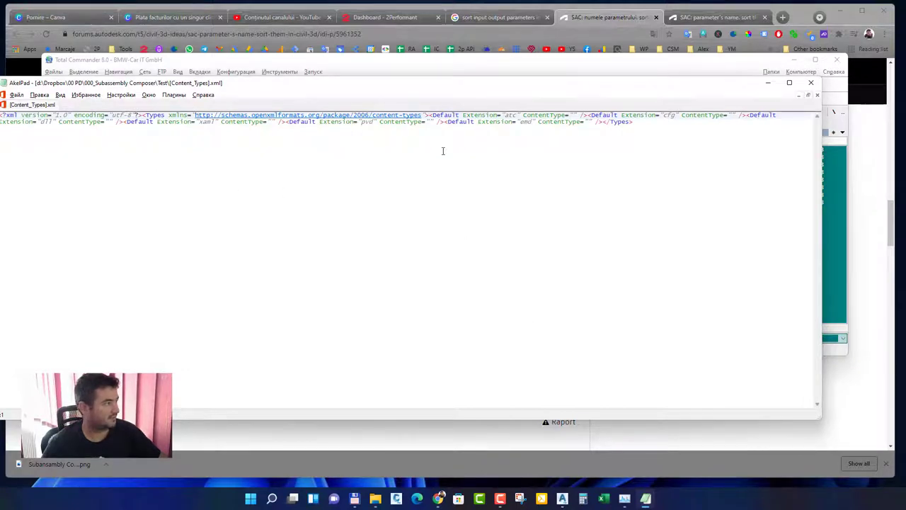
pyautogui.click(811, 82)
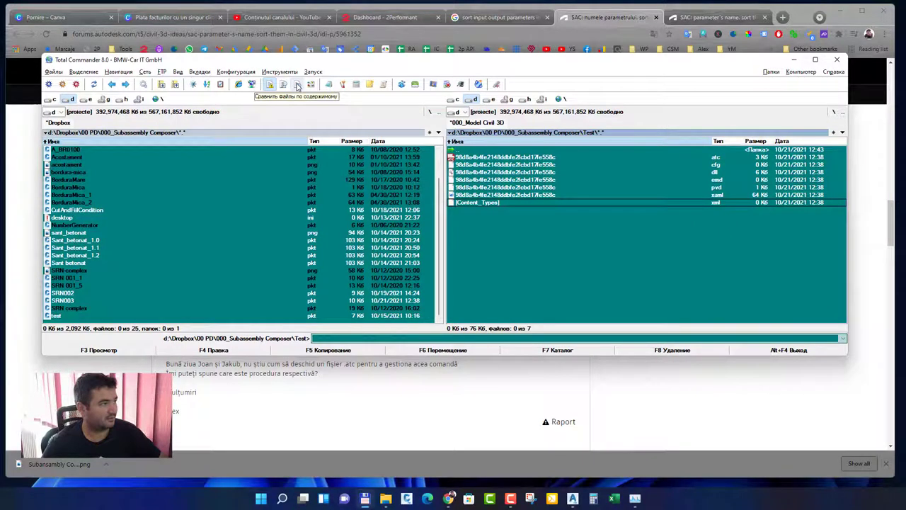
# Step: Turn on the quick preview and examine the StructuraComplexa parameter definitions in the unpacked .atc file
pyautogui.click(310, 84)
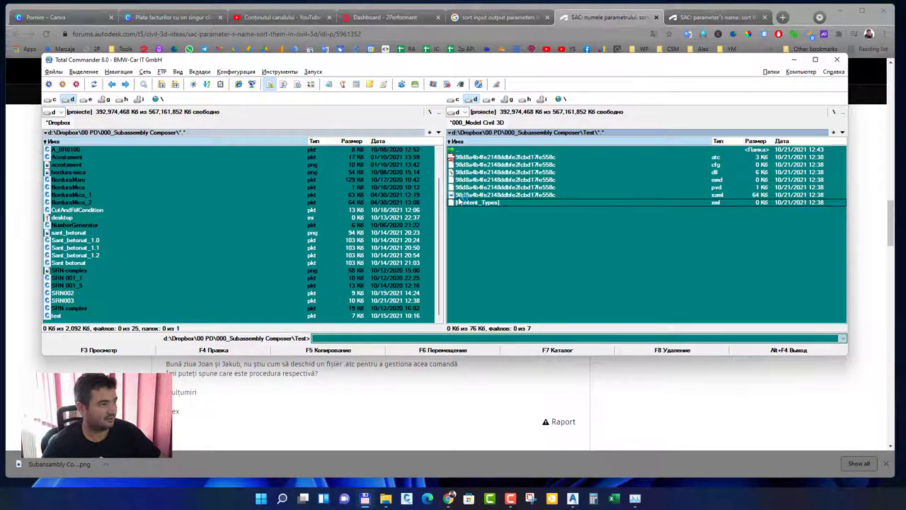
pyautogui.click(493, 158)
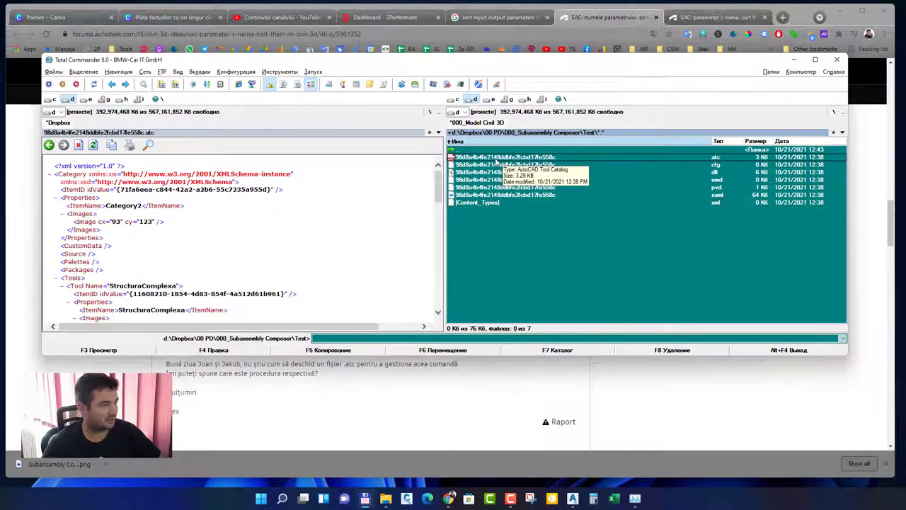
pyautogui.scroll(-10, 315, 246)
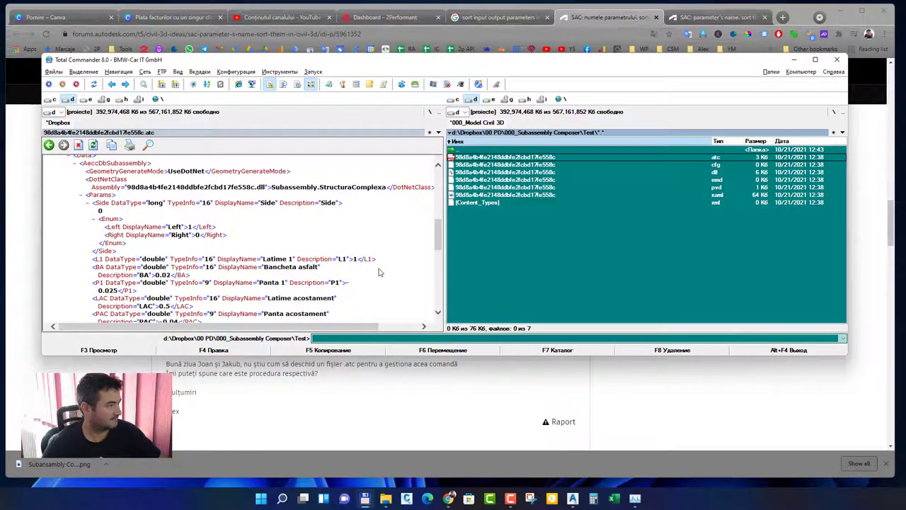
pyautogui.scroll(-2, 338, 253)
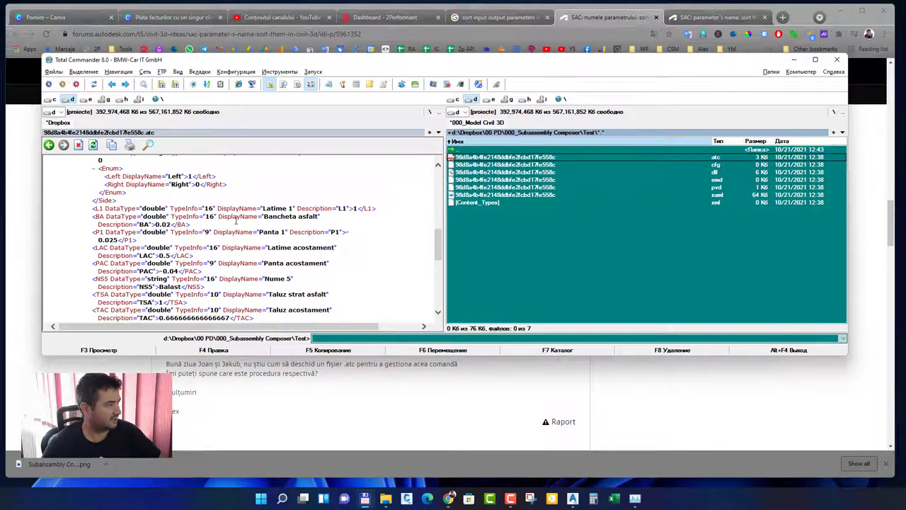
pyautogui.scroll(-7, 219, 242)
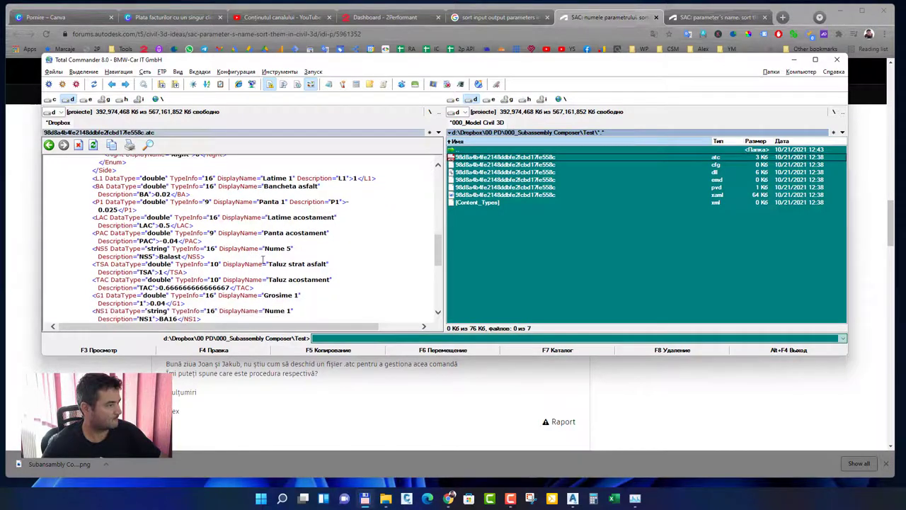
pyautogui.scroll(-3, 314, 266)
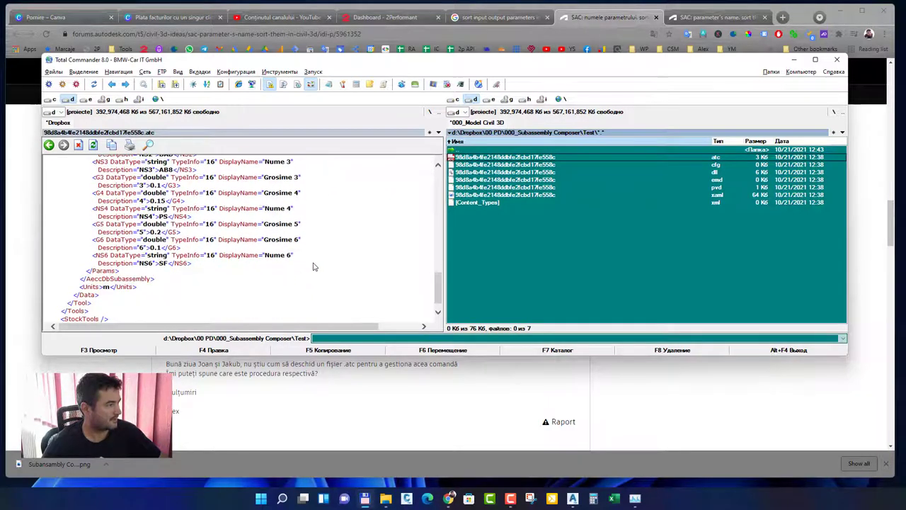
pyautogui.scroll(1, 314, 266)
pyautogui.scroll(5, 314, 266)
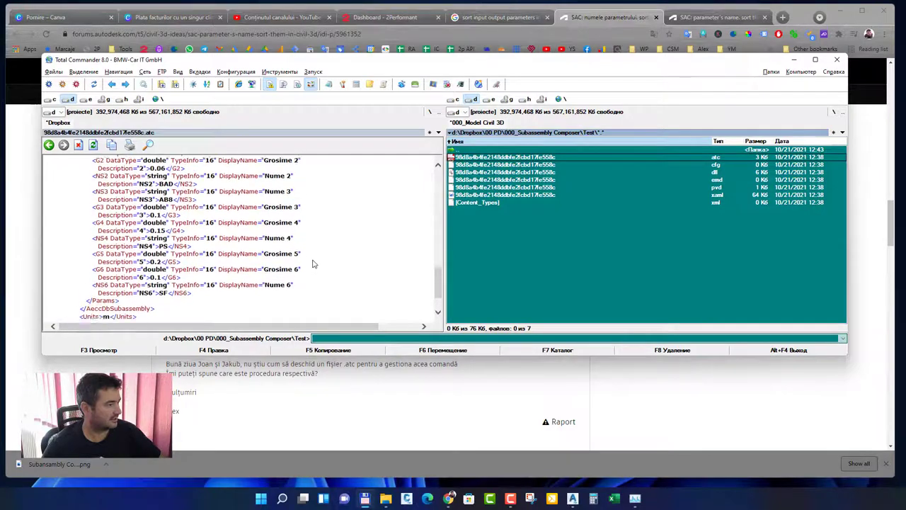
pyautogui.scroll(5, 311, 269)
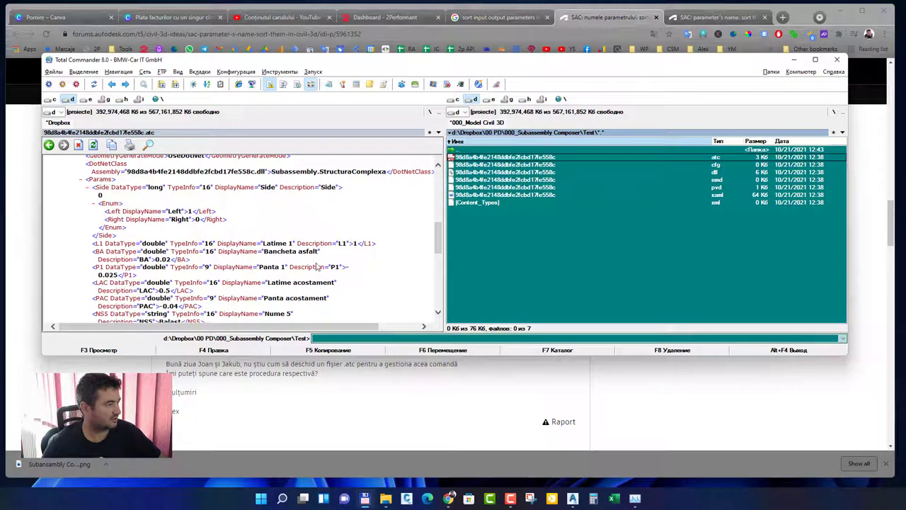
pyautogui.scroll(-3, 139, 198)
pyautogui.scroll(-4, 140, 198)
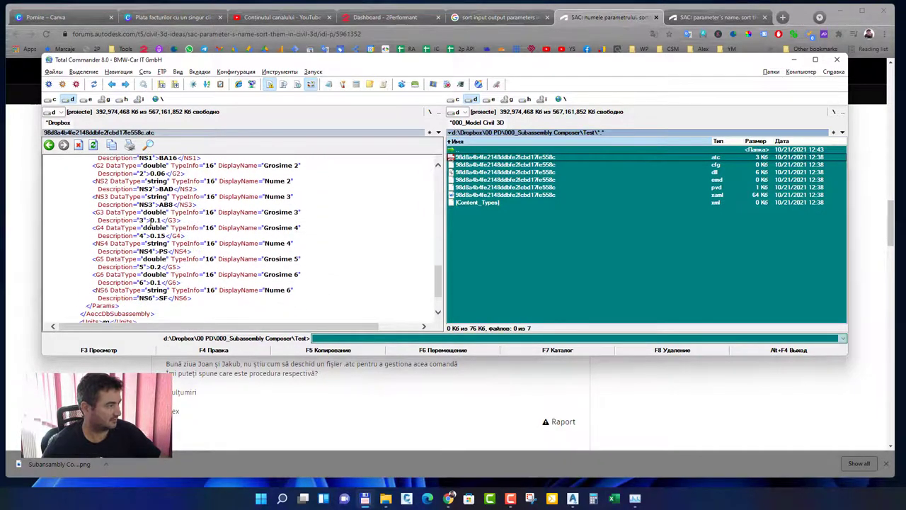
pyautogui.scroll(8, 155, 225)
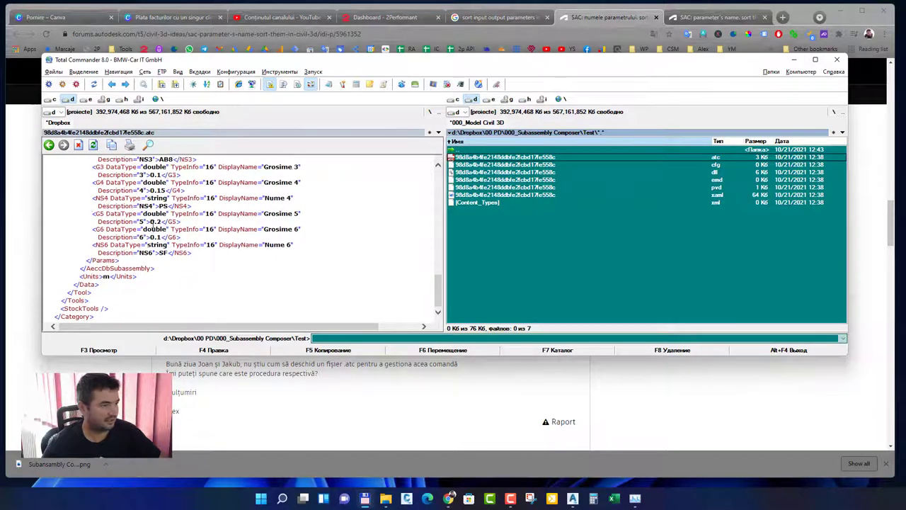
pyautogui.scroll(3, 153, 225)
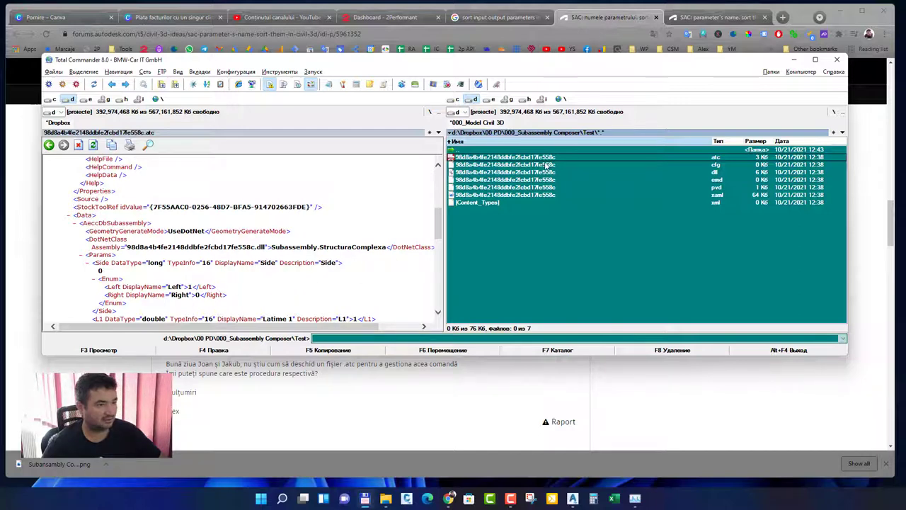
# Step: Preview the unpacked .cfg, .dll, .emd, .pvd and .xaml files one after another in the Test folder
pyautogui.click(500, 166)
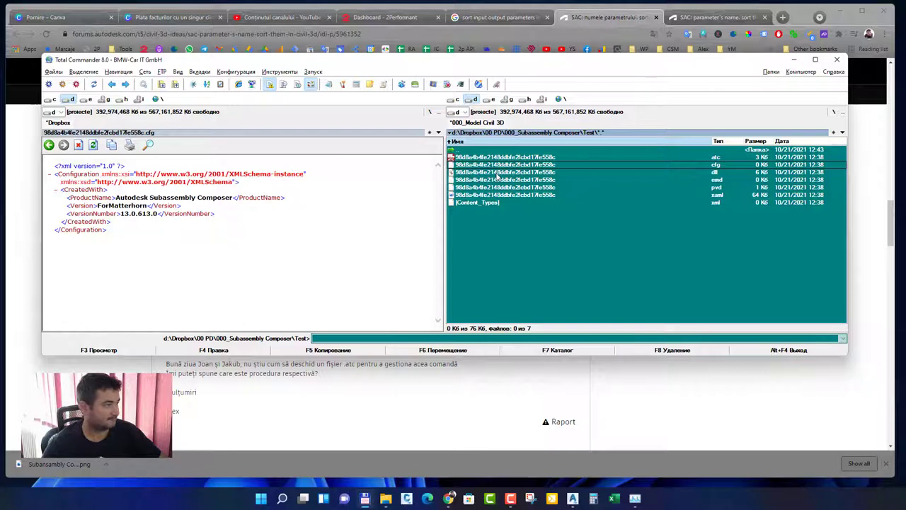
pyautogui.click(499, 172)
pyautogui.scroll(-3, 361, 258)
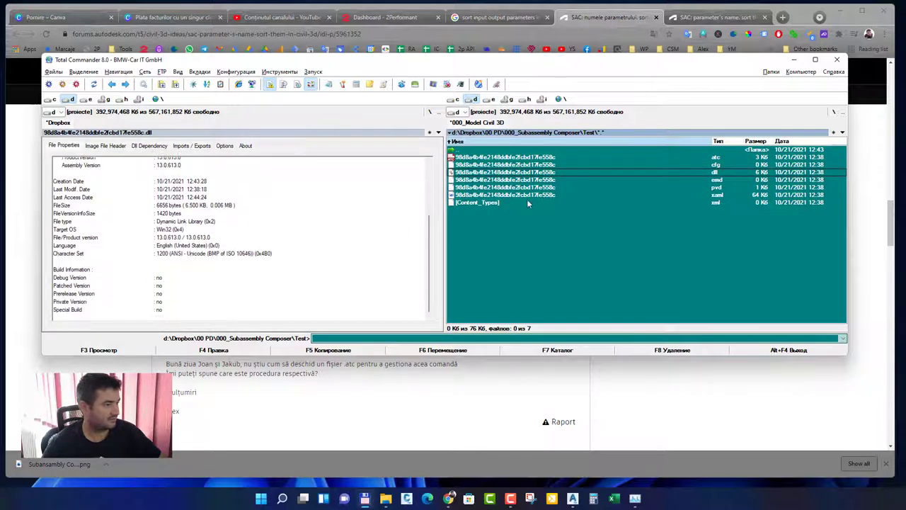
pyautogui.click(483, 182)
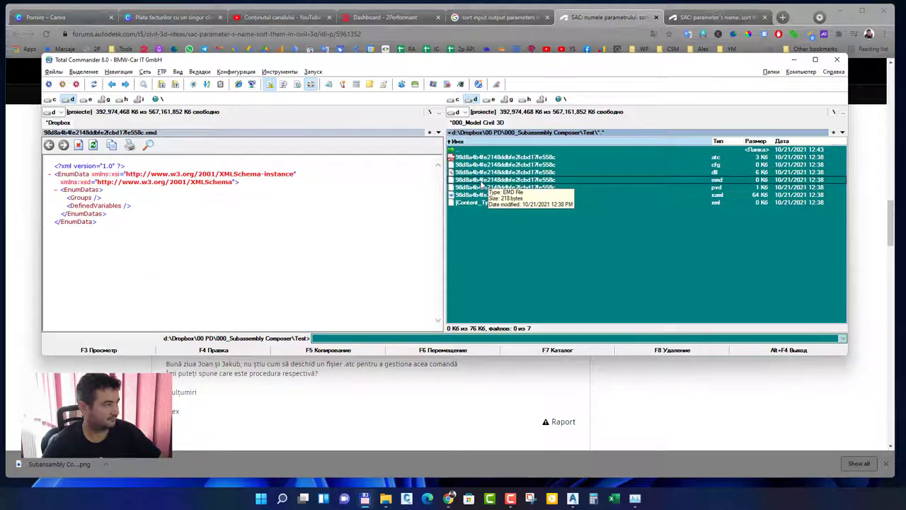
pyautogui.click(484, 188)
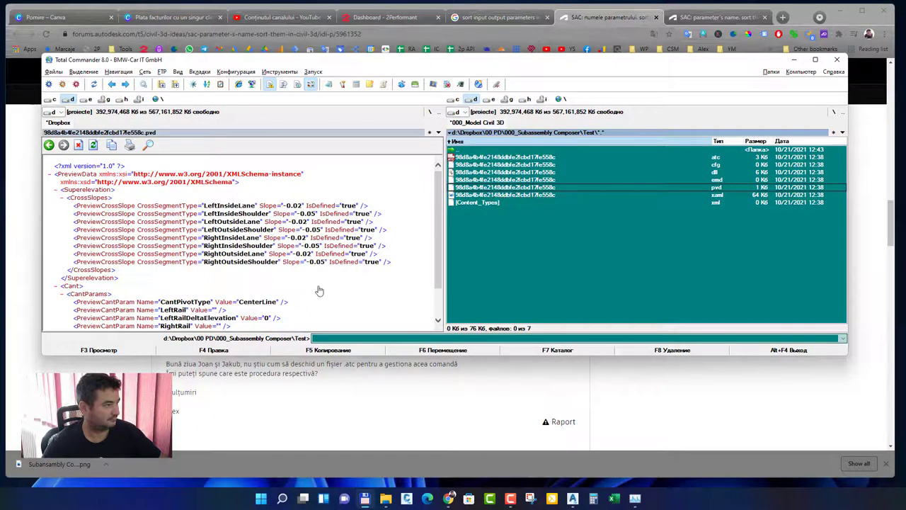
pyautogui.scroll(-2, 333, 294)
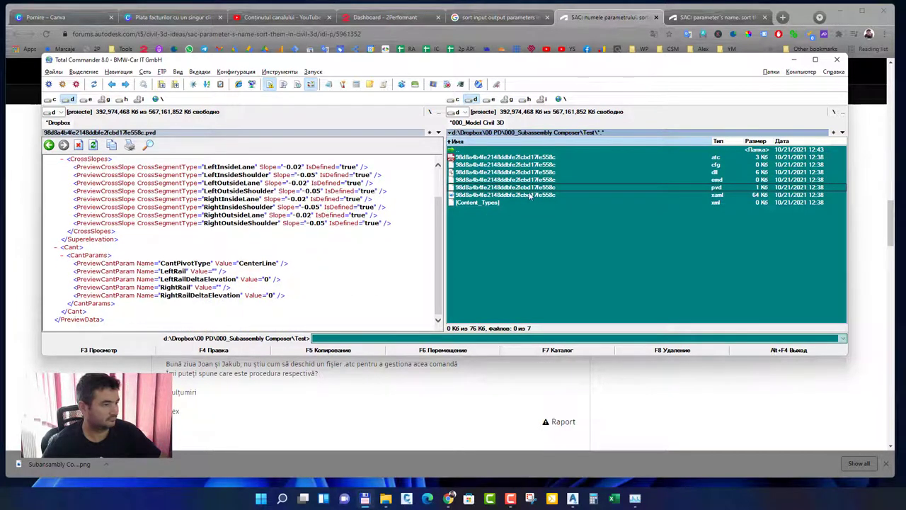
pyautogui.click(530, 196)
pyautogui.scroll(-5, 302, 244)
pyautogui.scroll(-10, 303, 244)
pyautogui.scroll(-8, 408, 213)
pyautogui.click(504, 203)
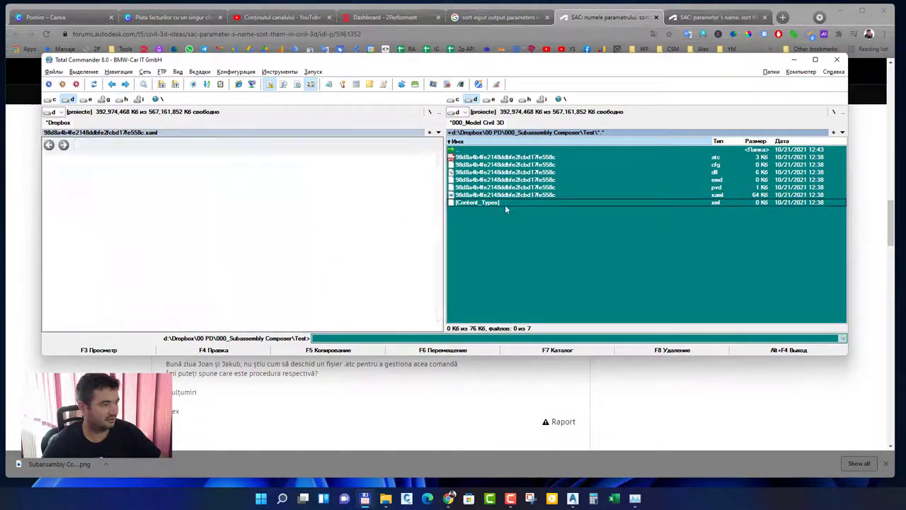
# Step: Open the unpacked .atc file in the AkelPad text editor and show its Params block
pyautogui.click(499, 157)
pyautogui.scroll(-3, 319, 237)
pyautogui.scroll(-12, 319, 237)
pyautogui.scroll(9, 320, 236)
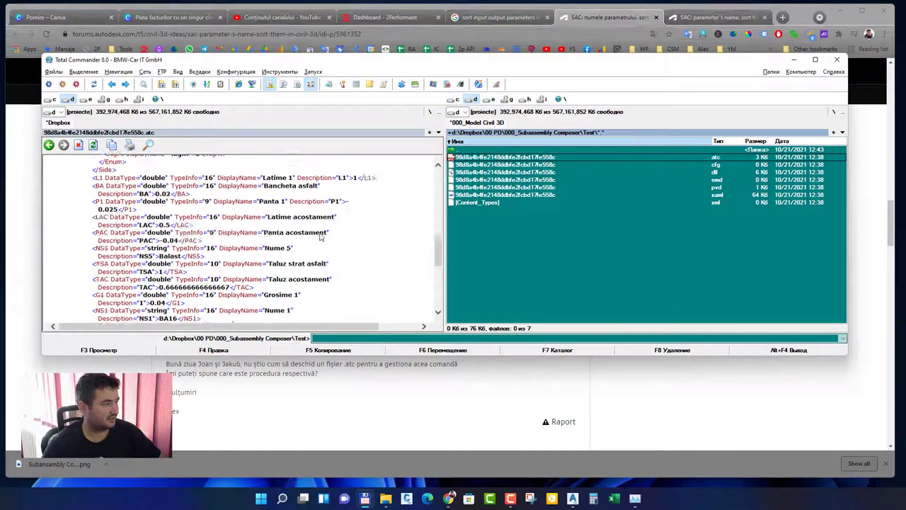
pyautogui.scroll(4, 319, 236)
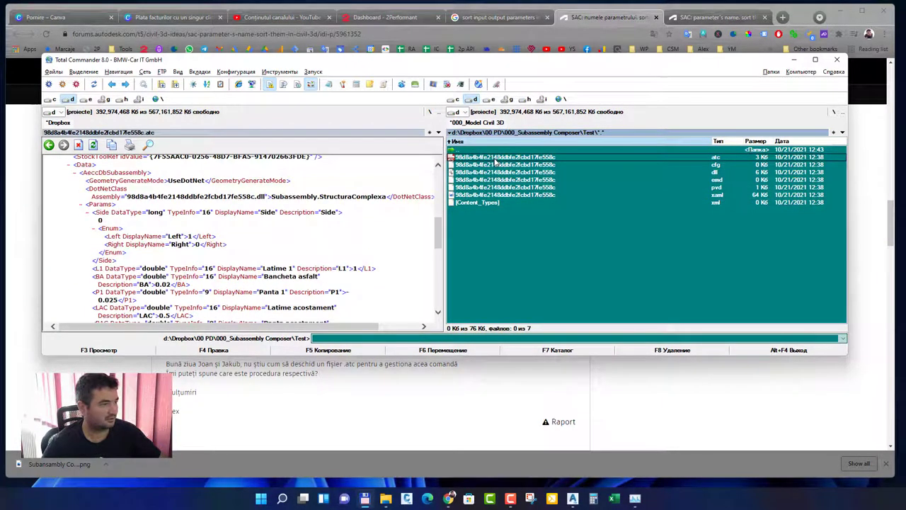
pyautogui.click(329, 85)
pyautogui.scroll(-6, 216, 300)
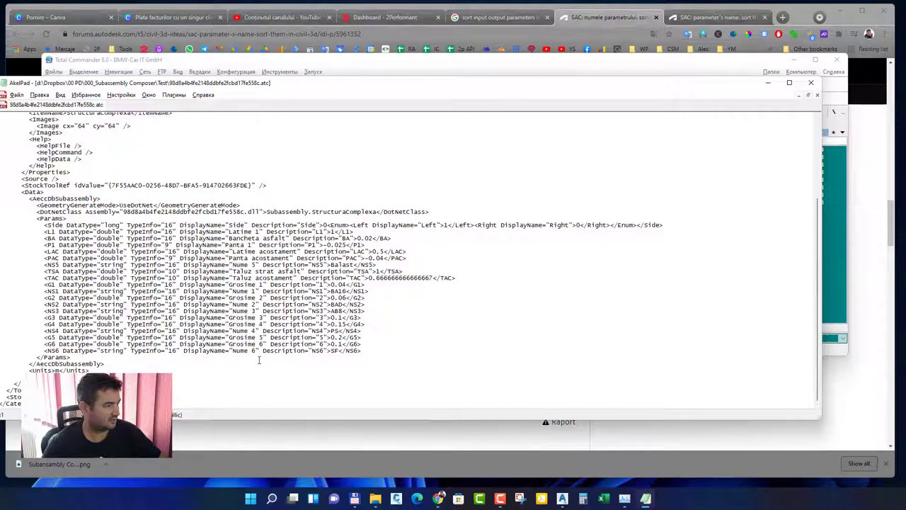
# Step: Check the Input/Output Parameters list of SRN003 in Subassembly Composer and return to the .atc file in AkelPad
pyautogui.click(563, 499)
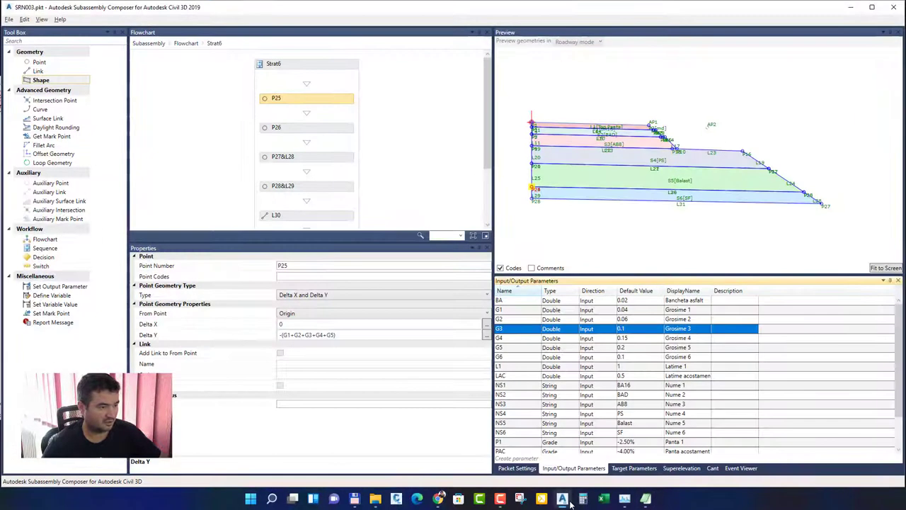
pyautogui.click(504, 500)
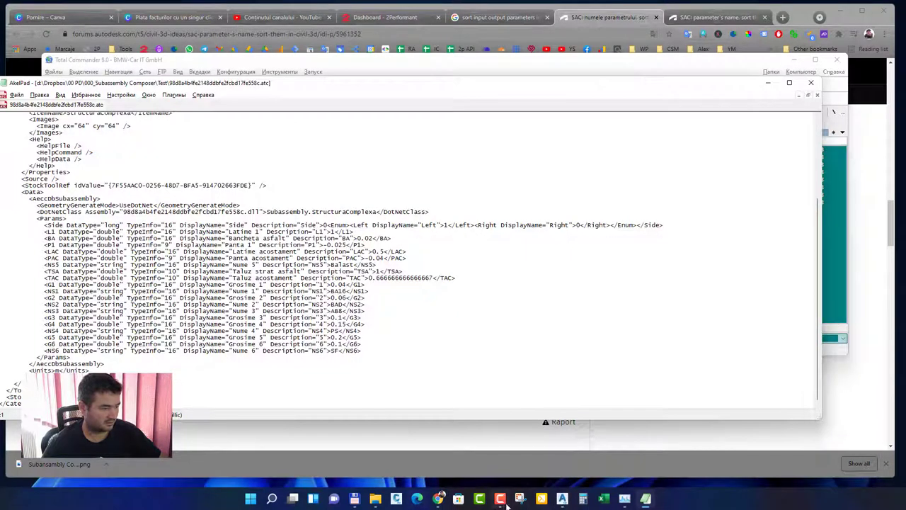
pyautogui.moveTo(506, 504)
# Step: In Total Commander, turn off the quick preview and open the 00 Proiect drawing from the 000_Model Civil 3D folder
pyautogui.click(354, 500)
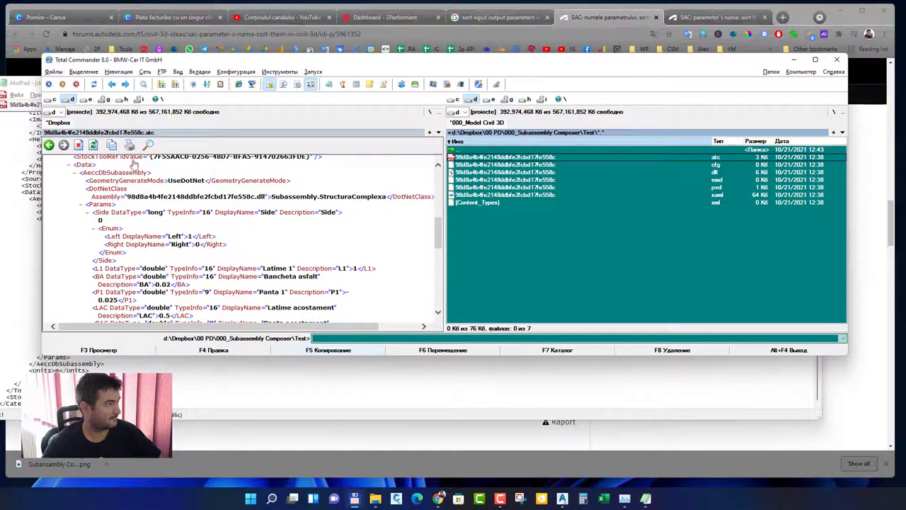
pyautogui.click(310, 85)
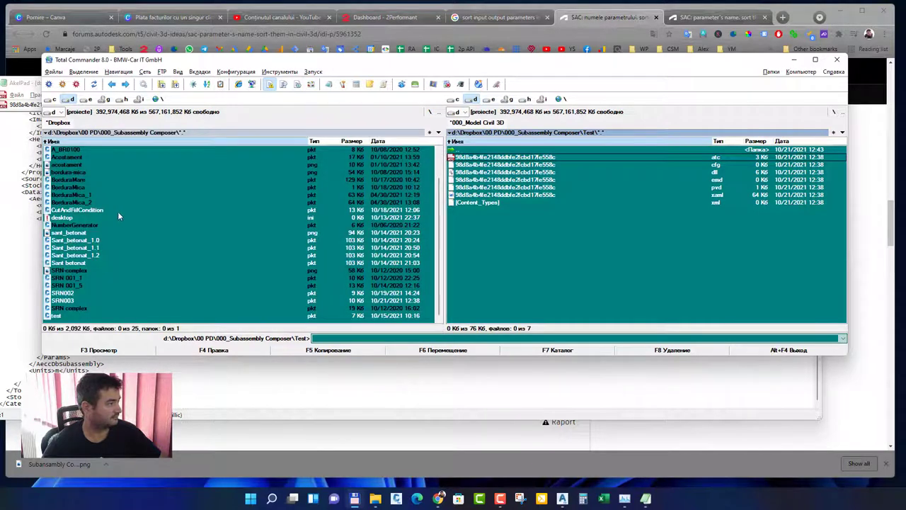
pyautogui.scroll(1, 106, 198)
pyautogui.doubleClick(67, 150)
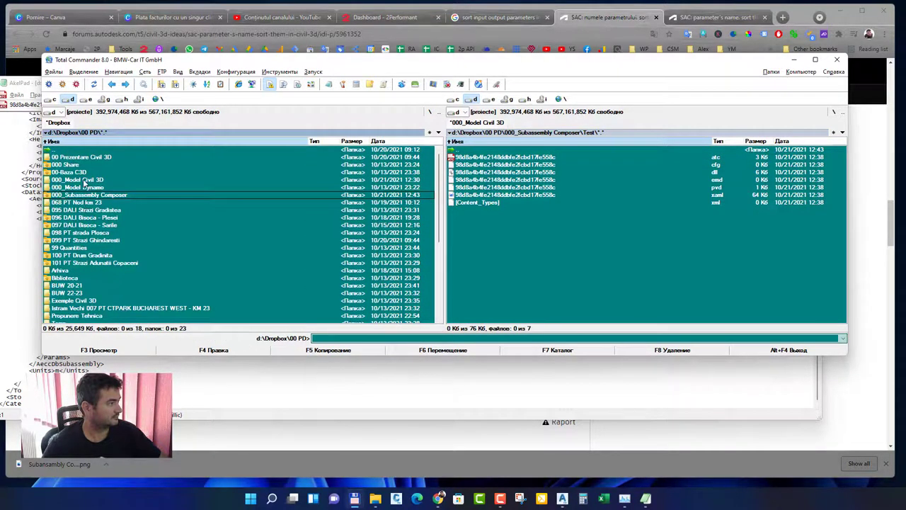
pyautogui.doubleClick(84, 181)
pyautogui.doubleClick(87, 210)
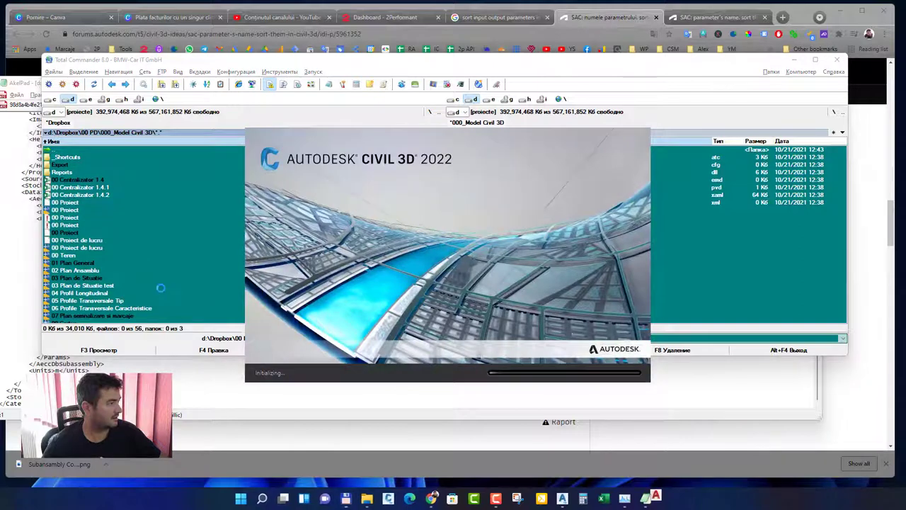
# Step: In the browser, read the original and translated Autodesk forum thread about sorting subassembly parameter names in Civil 3D
pyautogui.click(700, 16)
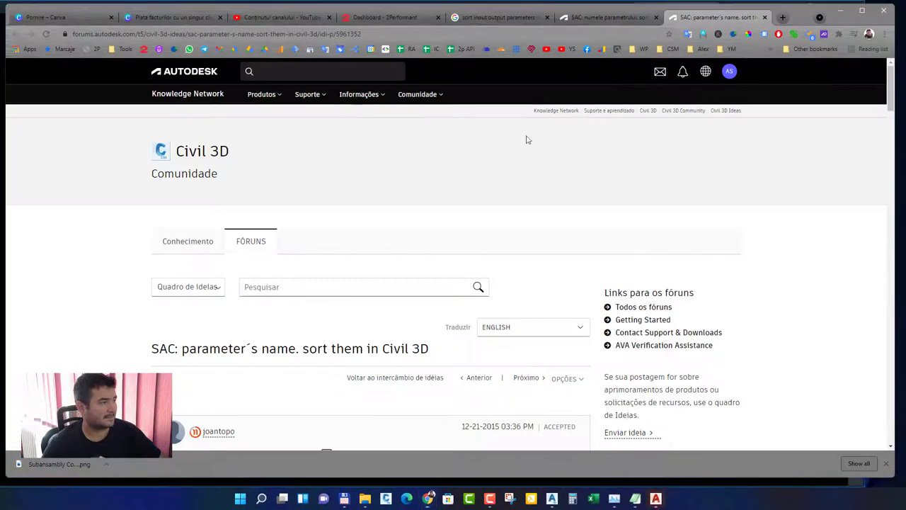
pyautogui.scroll(-5, 375, 350)
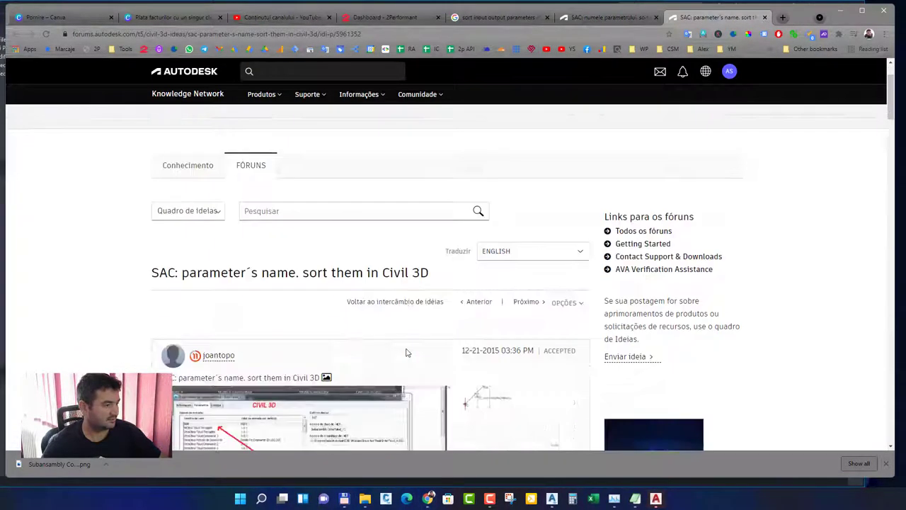
pyautogui.scroll(1, 352, 308)
pyautogui.scroll(-4, 353, 308)
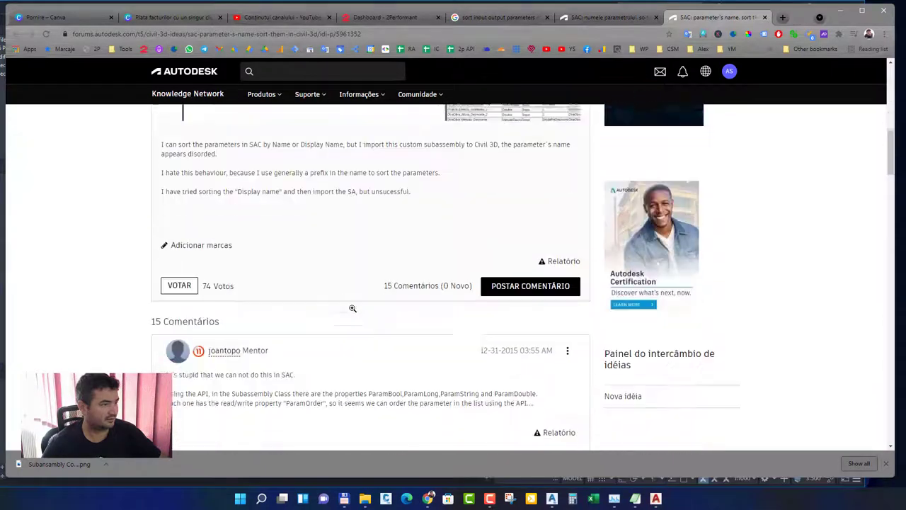
pyautogui.scroll(-4, 353, 308)
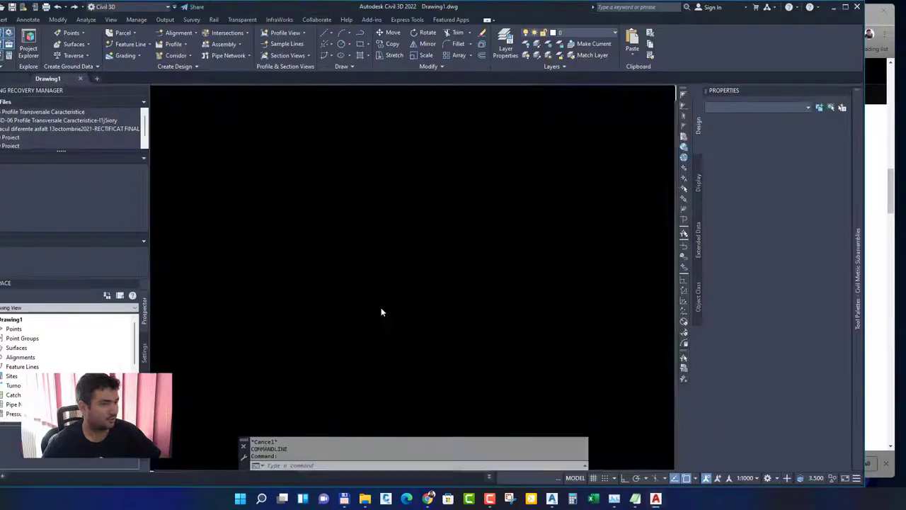
pyautogui.hotkey('alt', 'Tab')
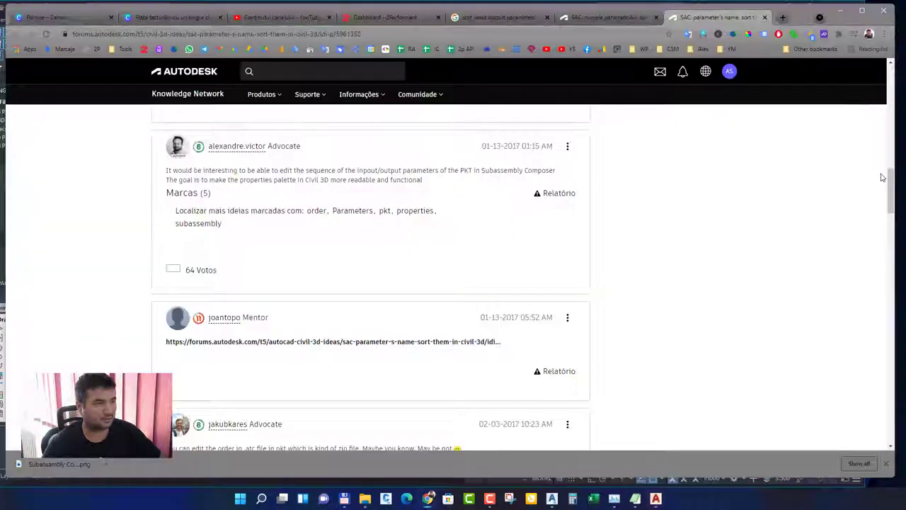
pyautogui.click(586, 25)
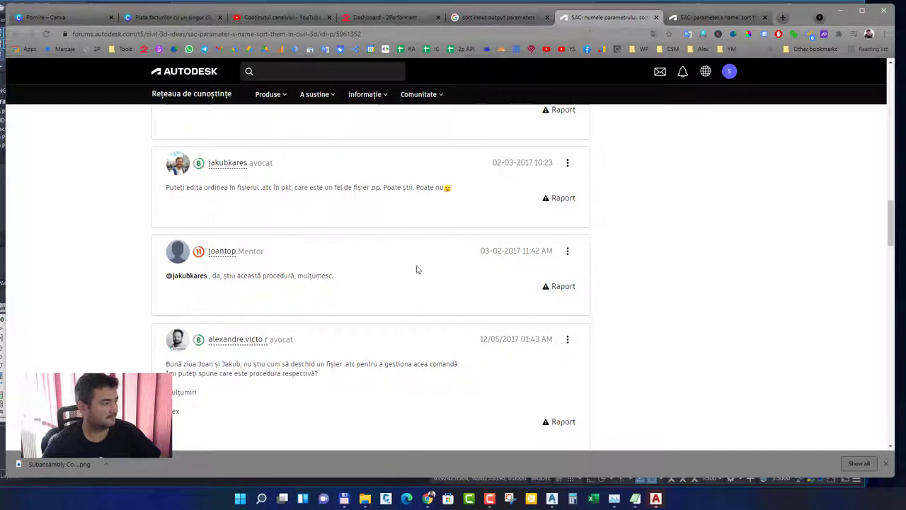
# Step: Bring up the unpacked .atc file in AkelPad, examine the parameter lines in its Params block, and minimize the editor
pyautogui.scroll(-2, 407, 298)
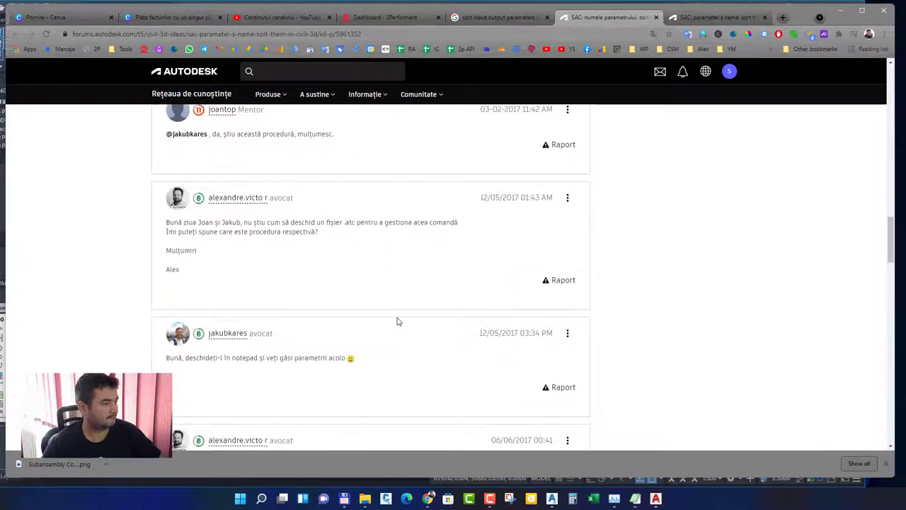
pyautogui.click(344, 500)
pyautogui.click(557, 157)
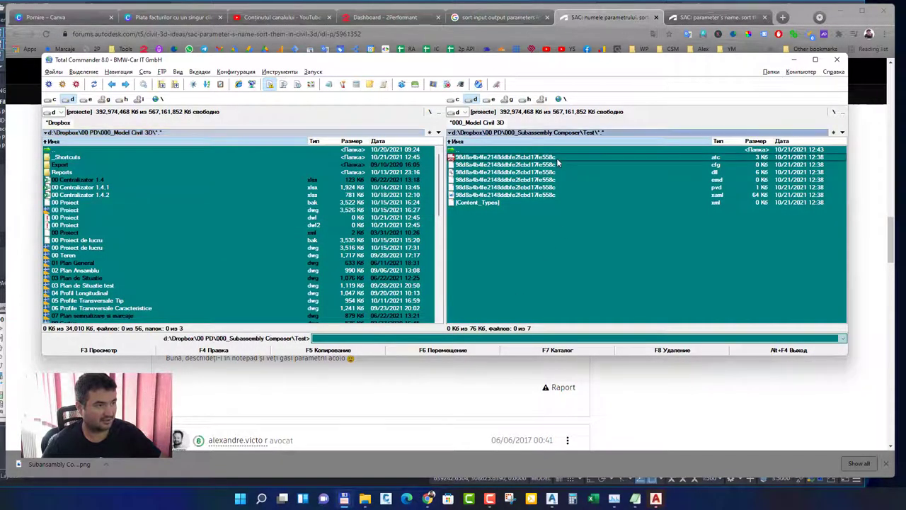
pyautogui.click(635, 499)
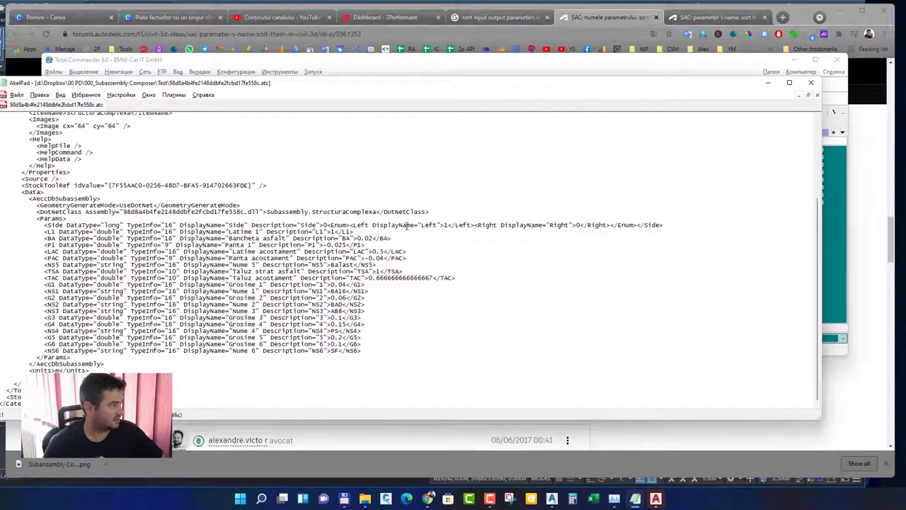
pyautogui.moveTo(372, 352); pyautogui.dragTo(167, 344)
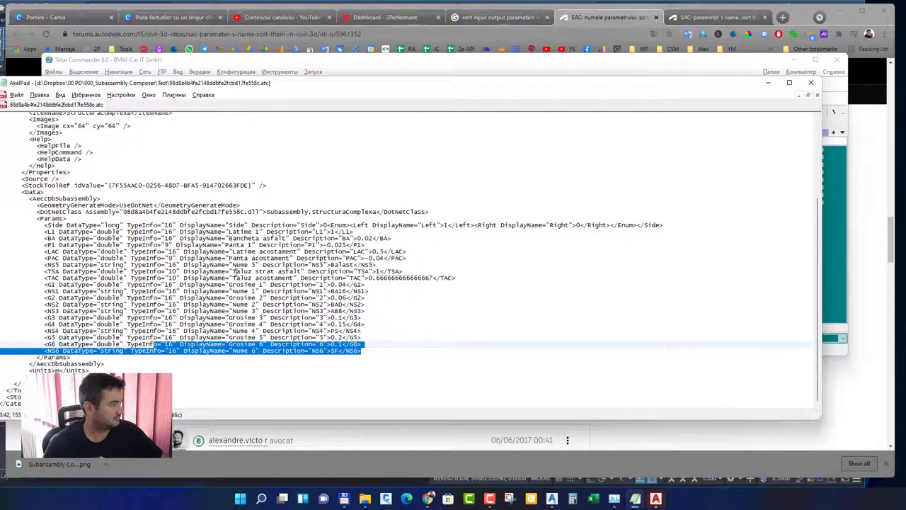
pyautogui.click(364, 231)
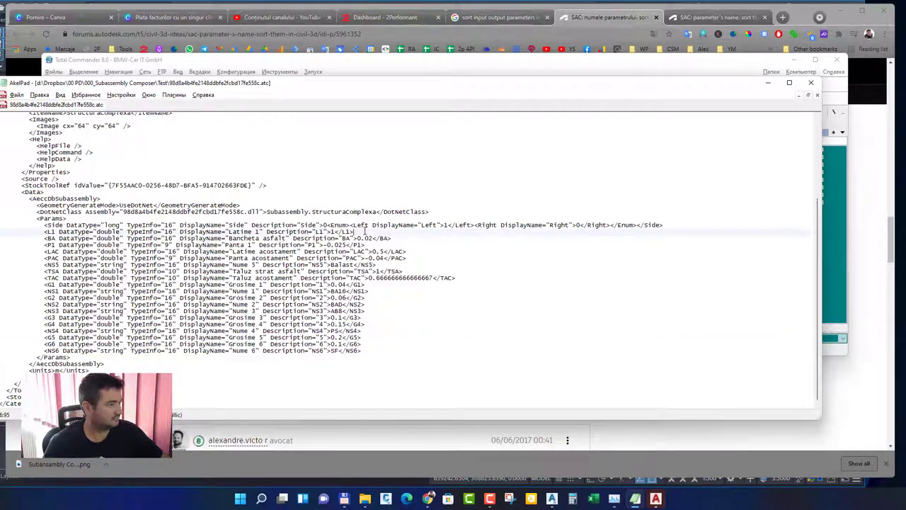
pyautogui.click(768, 83)
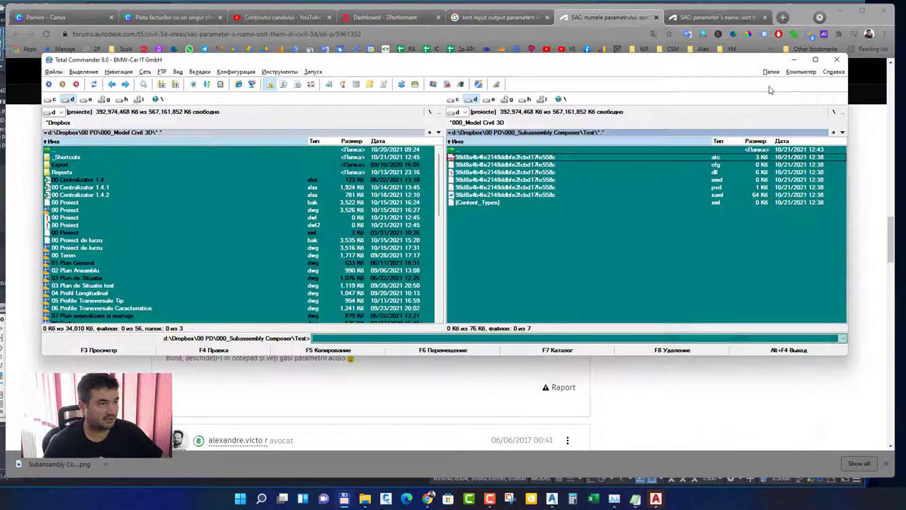
# Step: Return to the translated Autodesk forum thread and read the replies about opening and locating the .atc file of a pkt
pyautogui.click(617, 24)
pyautogui.scroll(2, 321, 267)
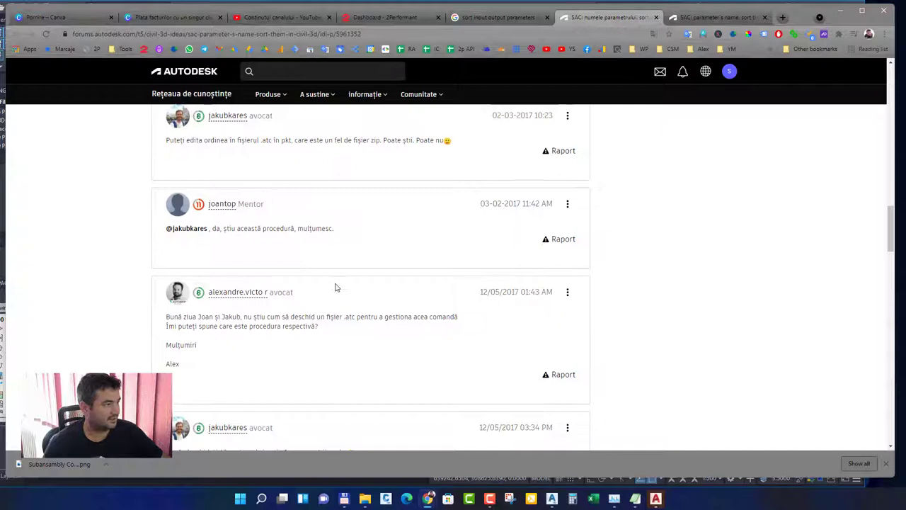
pyautogui.scroll(1, 337, 288)
pyautogui.scroll(-3, 336, 288)
pyautogui.scroll(3, 337, 289)
pyautogui.scroll(-3, 336, 288)
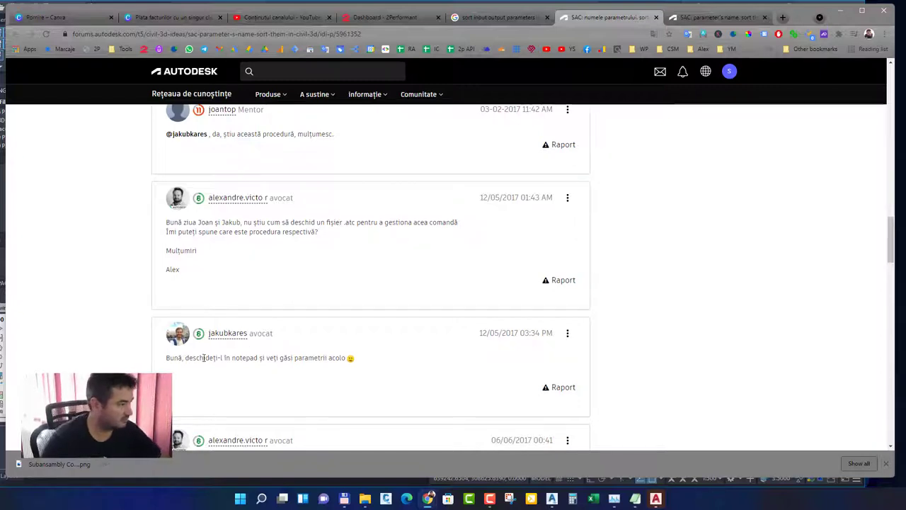
pyautogui.scroll(-2, 350, 364)
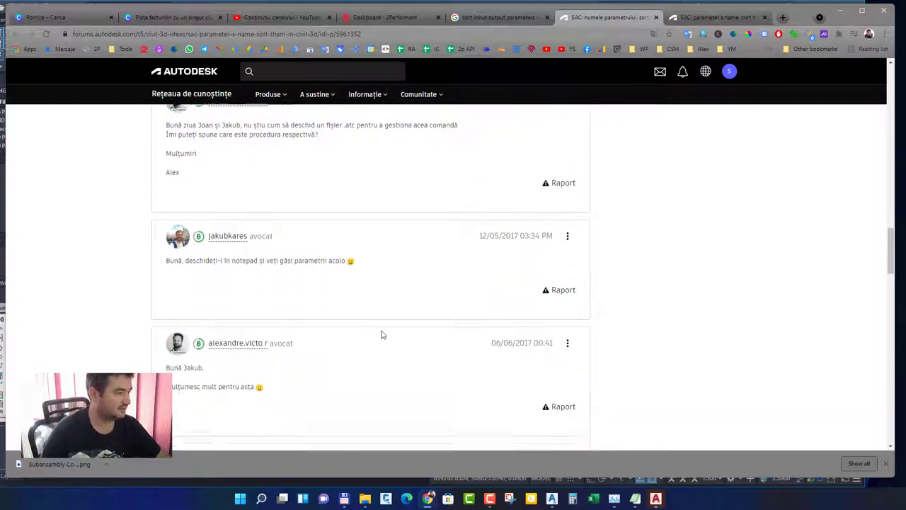
pyautogui.scroll(-3, 383, 331)
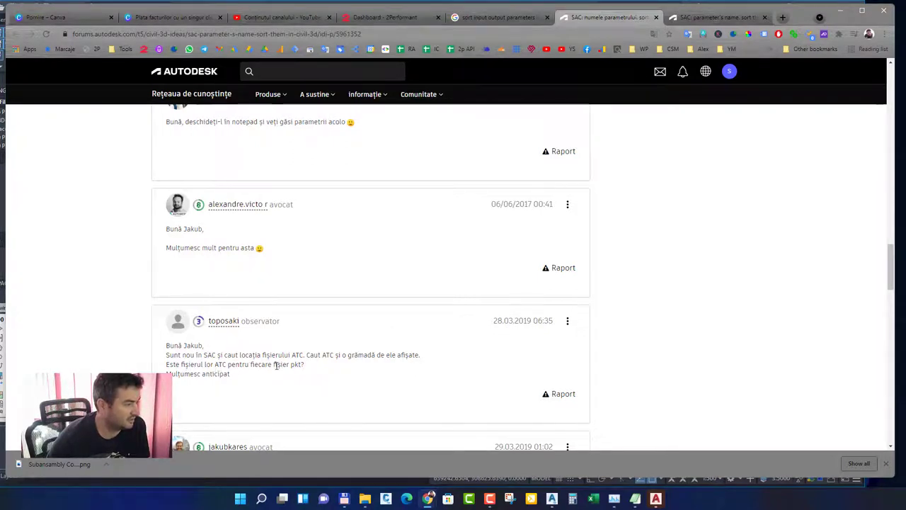
pyautogui.scroll(-3, 318, 374)
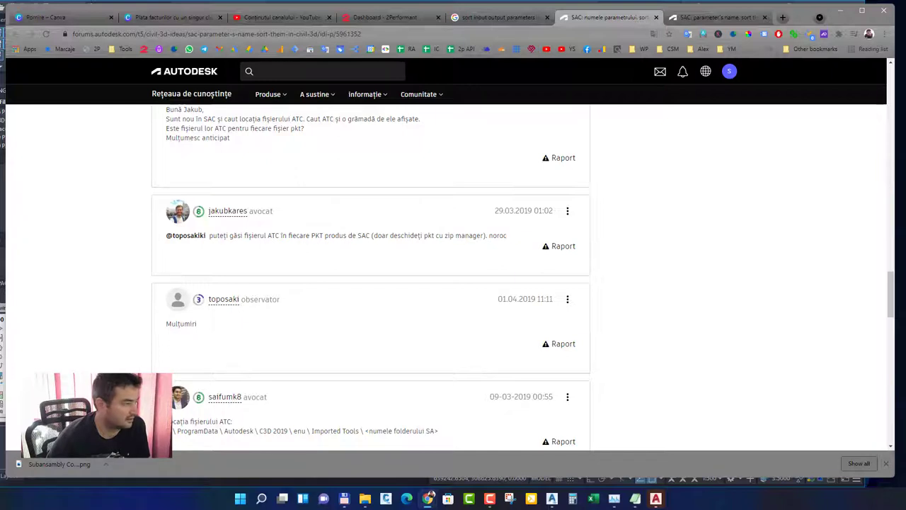
# Step: Find and launch 7-Zip File Manager, and reposition its window so the file list is accessible
pyautogui.click(241, 499)
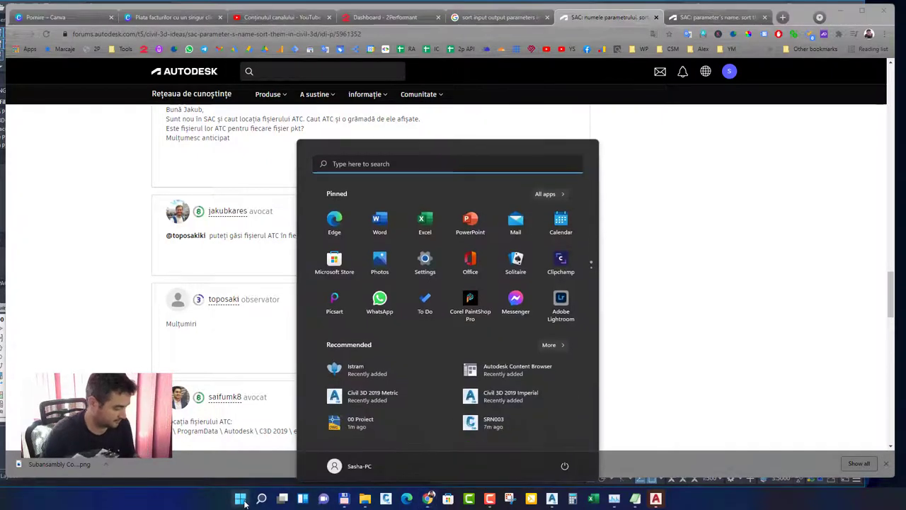
pyautogui.write('zip')
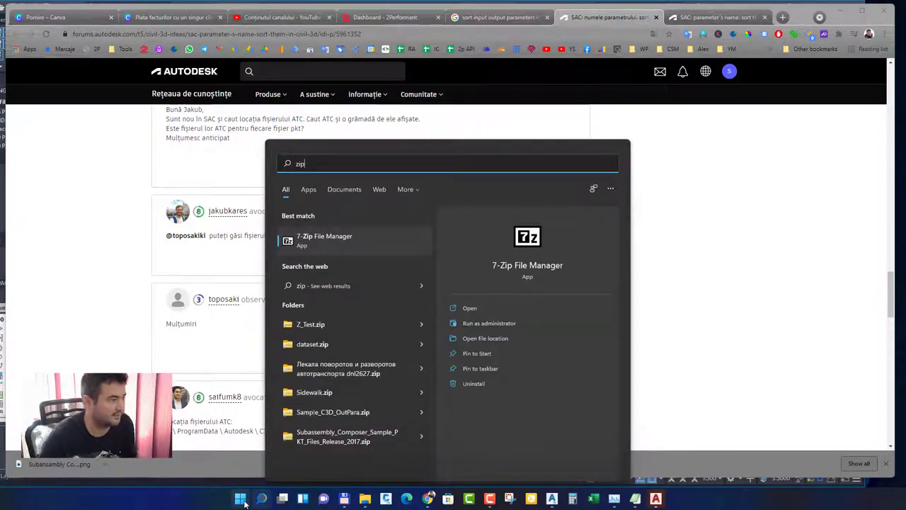
pyautogui.click(373, 238)
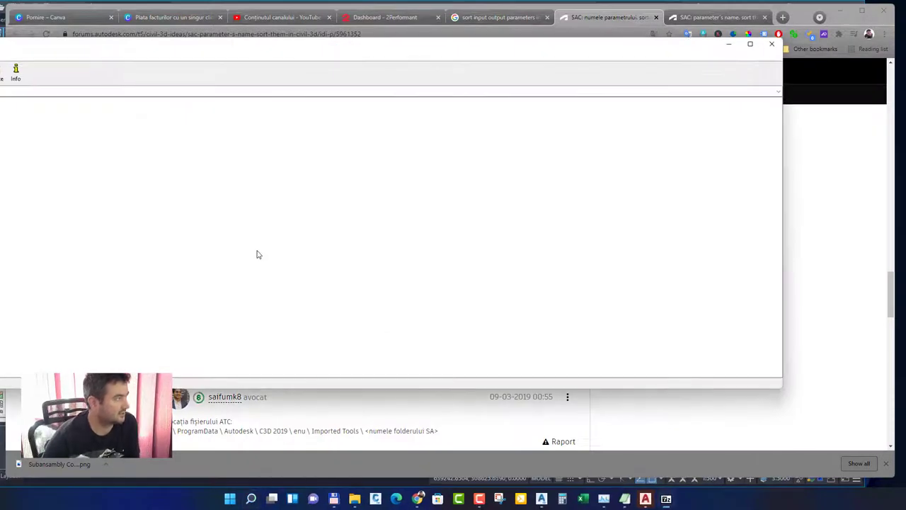
pyautogui.moveTo(198, 45); pyautogui.dragTo(449, 77)
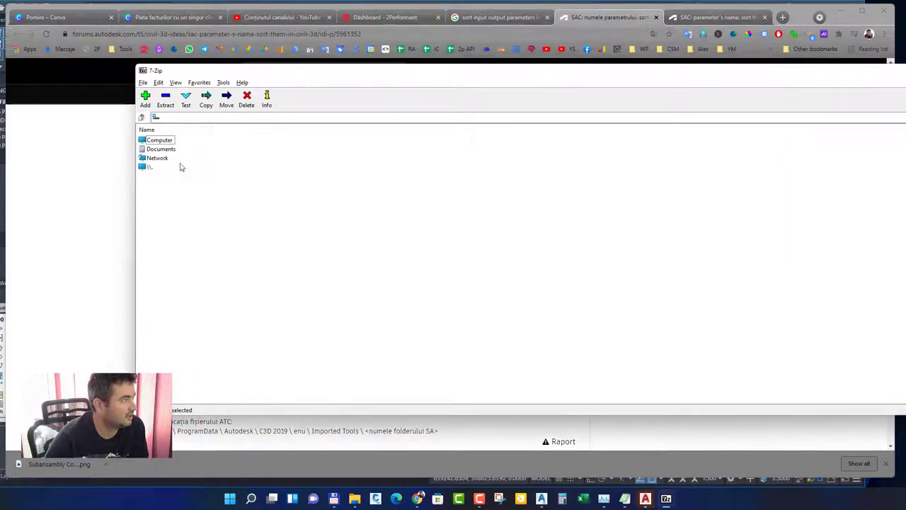
# Step: In 7-Zip, open SRN003.pkt from D:\Dropbox\00 PD\000_Subassembly Composer and widen the Name column to show the full file names
pyautogui.doubleClick(159, 140)
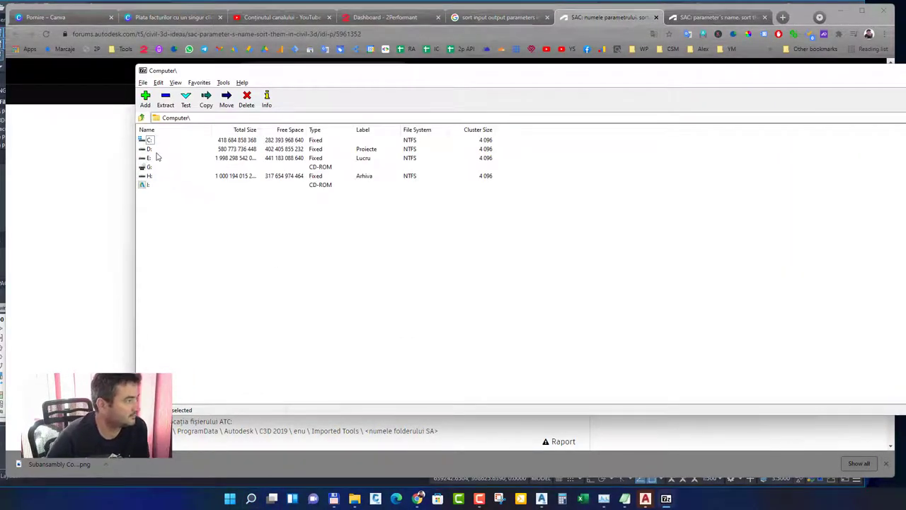
pyautogui.doubleClick(148, 148)
pyautogui.doubleClick(165, 149)
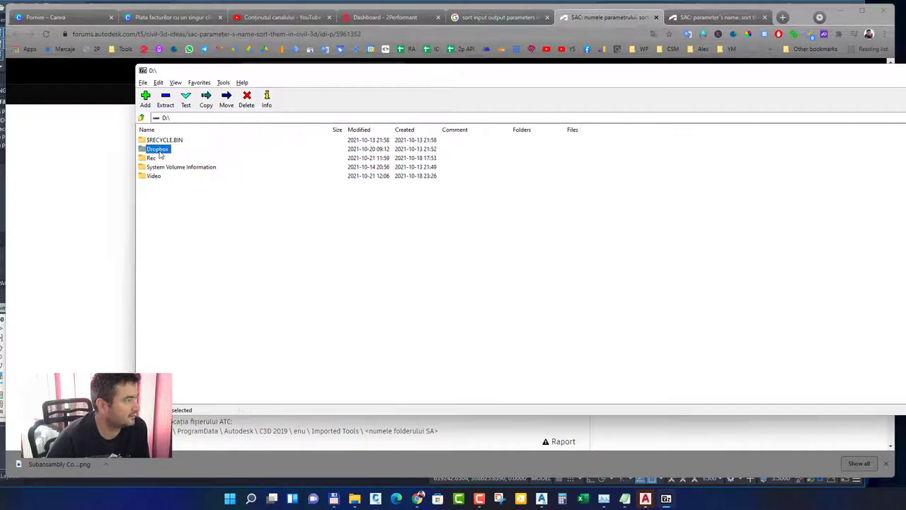
pyautogui.doubleClick(155, 168)
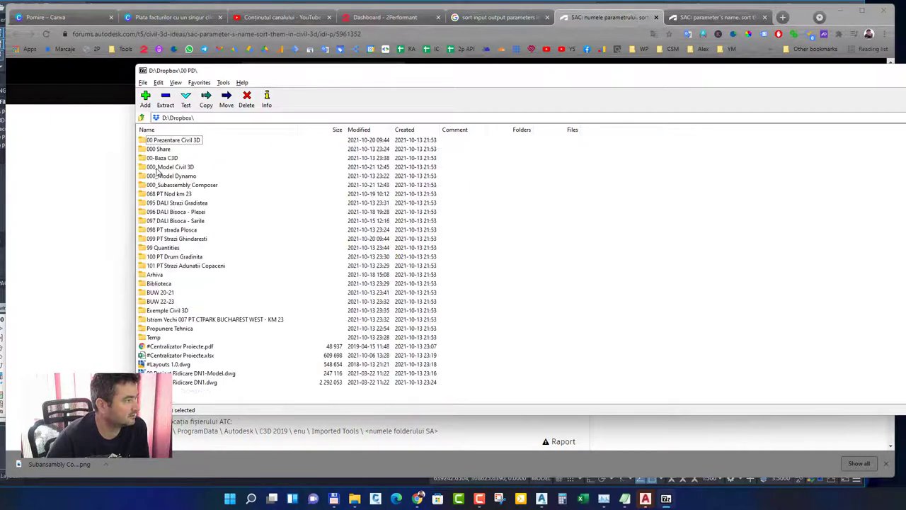
pyautogui.doubleClick(191, 187)
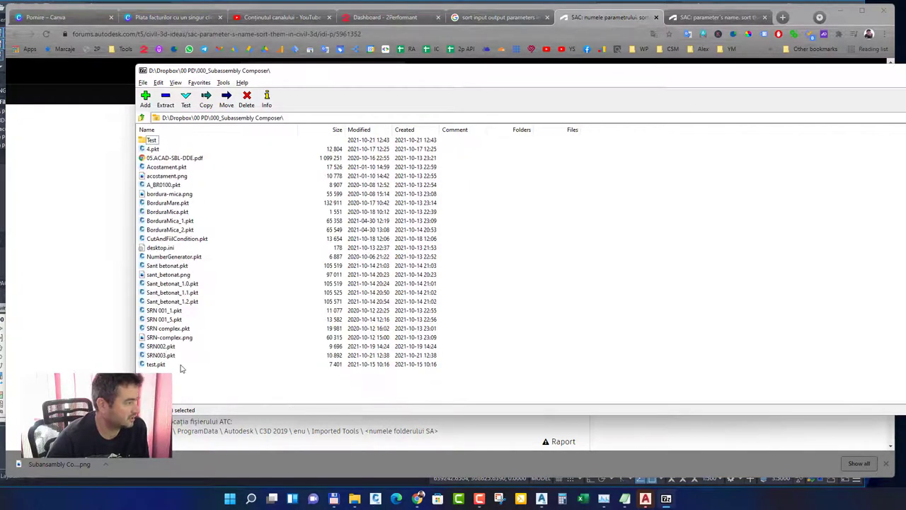
pyautogui.doubleClick(160, 355)
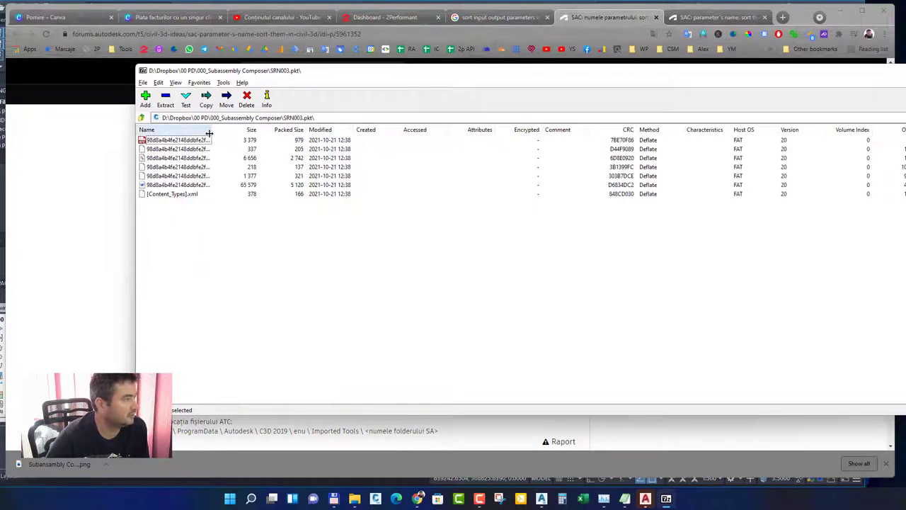
pyautogui.moveTo(210, 130); pyautogui.dragTo(290, 131)
pyautogui.click(143, 82)
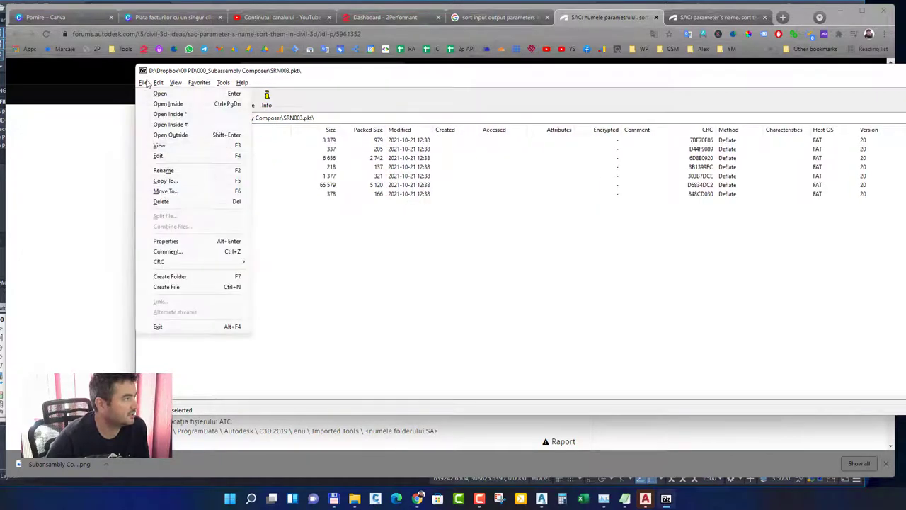
pyautogui.click(334, 251)
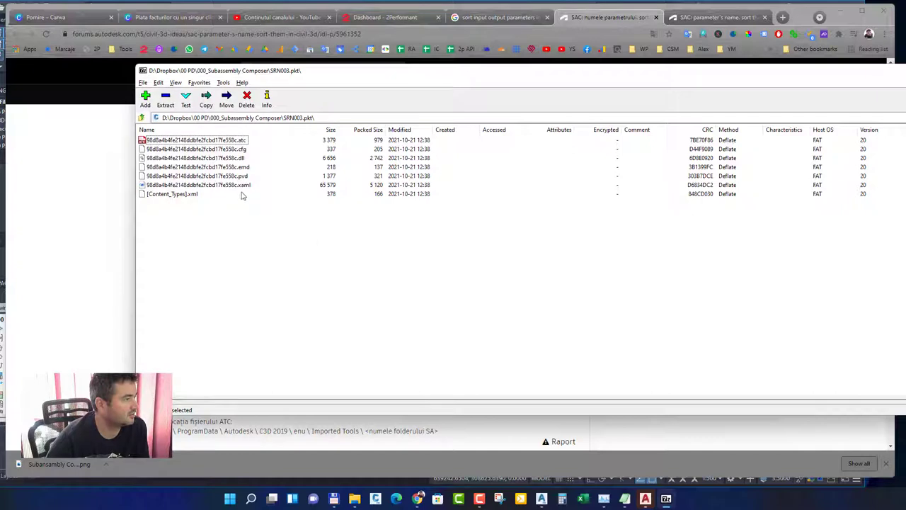
# Step: Try to open the .atc file directly inside the SRN003.pkt archive, dismiss the error messages, and close 7-Zip
pyautogui.doubleClick(223, 140)
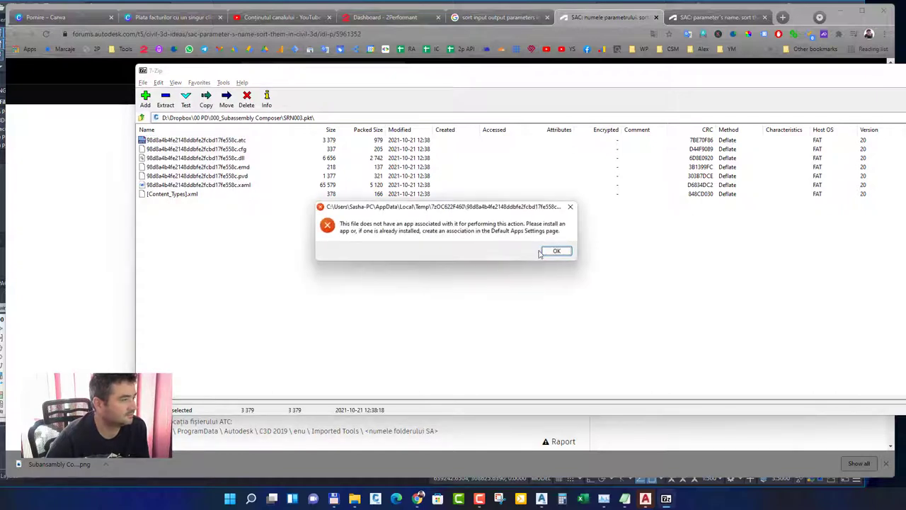
pyautogui.click(541, 252)
pyautogui.click(495, 279)
pyautogui.rightClick(221, 143)
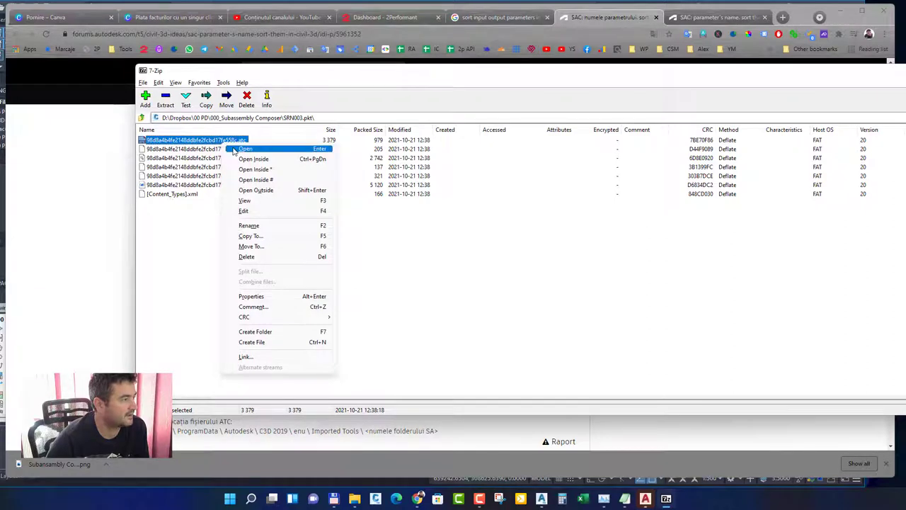
pyautogui.click(241, 149)
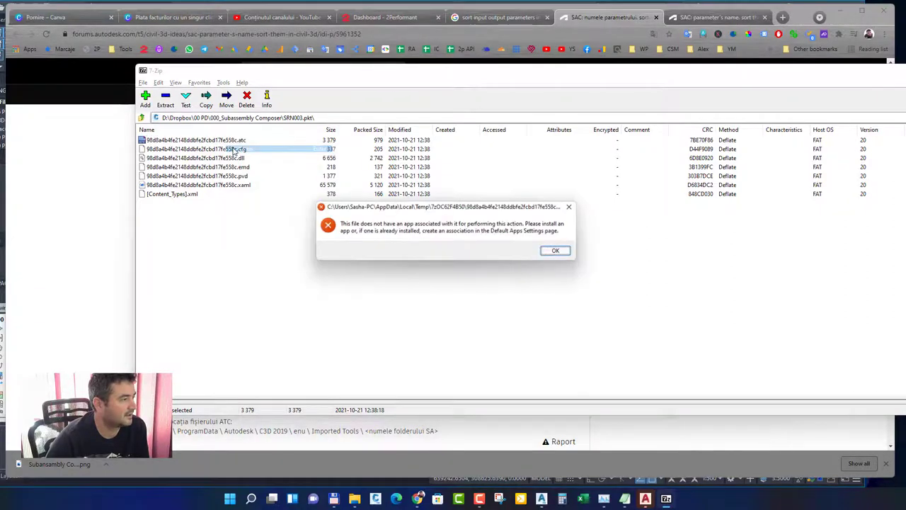
pyautogui.click(557, 252)
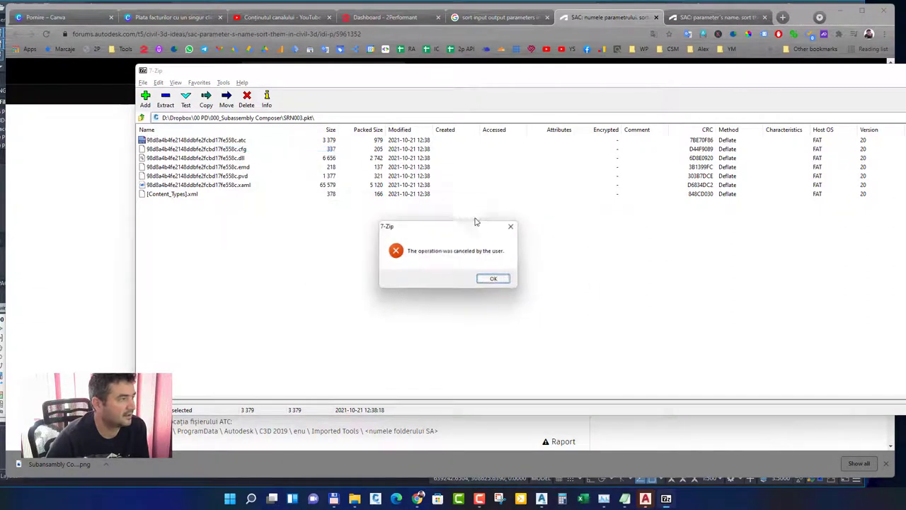
pyautogui.click(487, 280)
pyautogui.moveTo(585, 466); pyautogui.dragTo(802, 144)
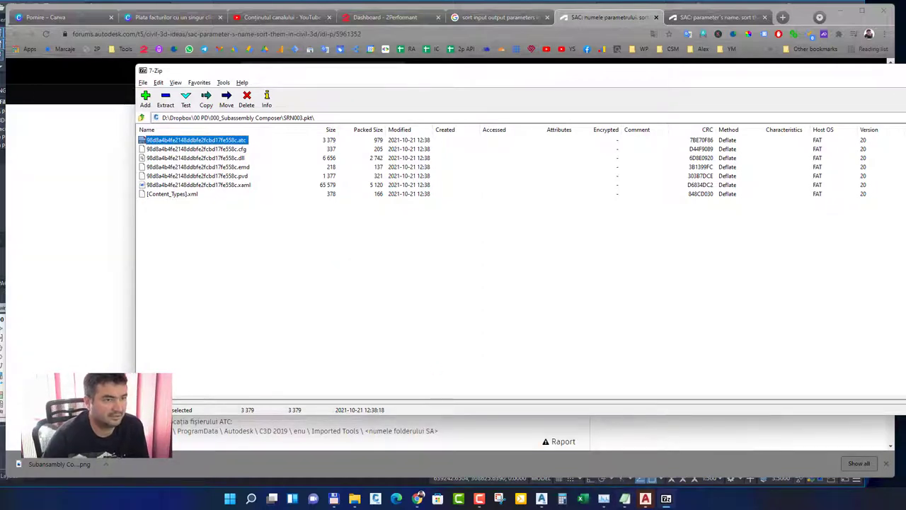
pyautogui.hotkey('alt', 'F4')
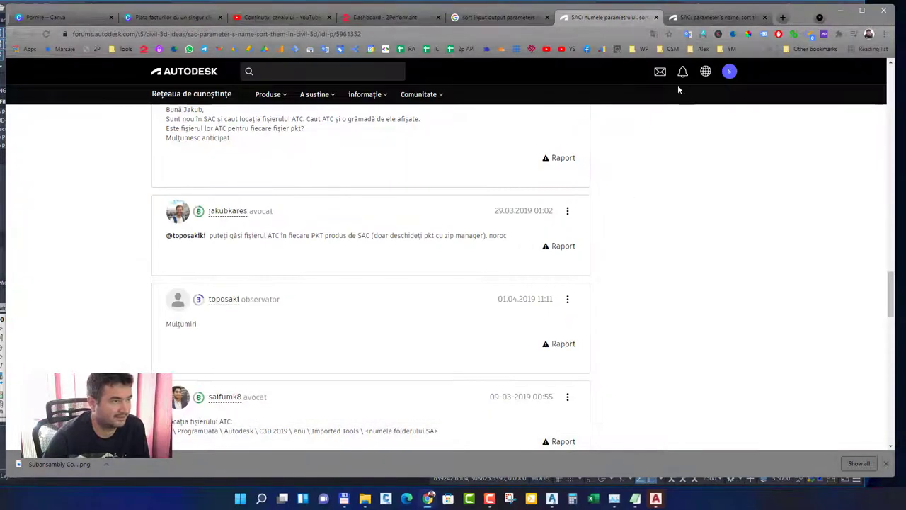
# Step: Switch to the other browser tab with the forum thread, translate it into Romanian, and read the post and its replies
pyautogui.click(715, 17)
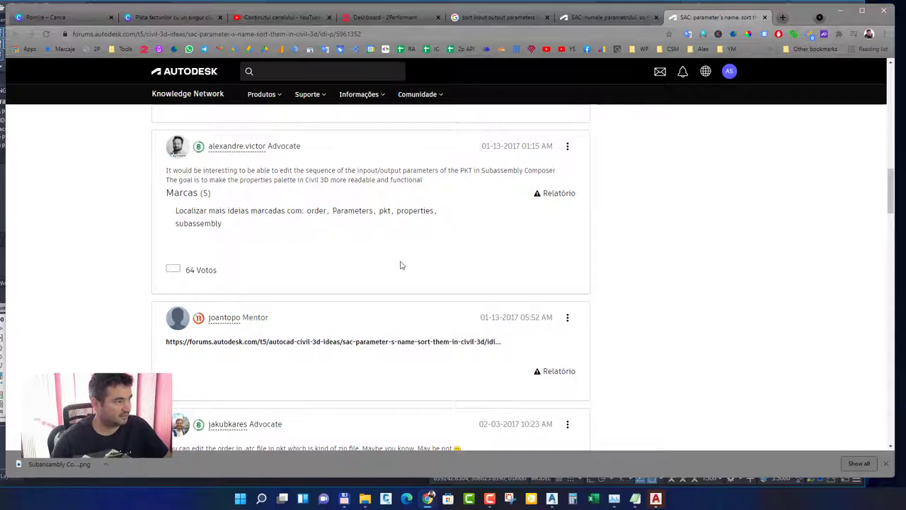
pyautogui.rightClick(337, 253)
pyautogui.click(393, 363)
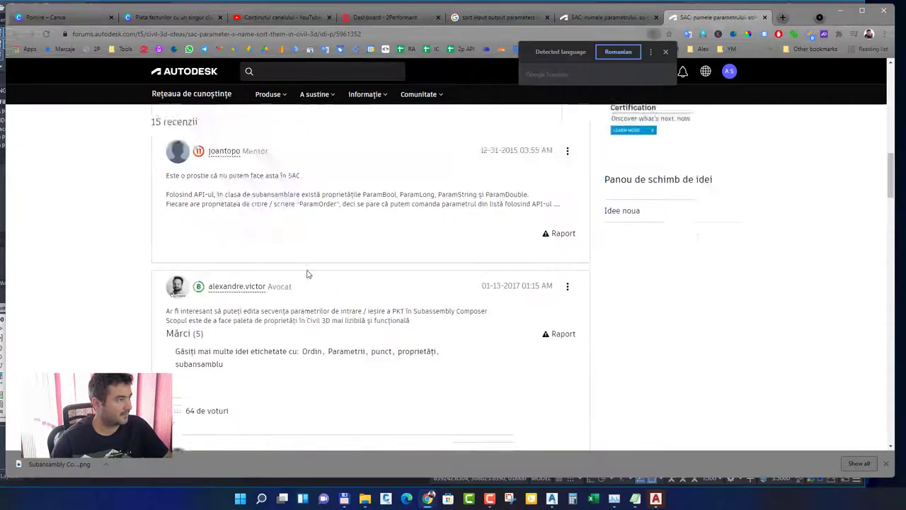
pyautogui.scroll(7, 319, 285)
pyautogui.scroll(-7, 319, 281)
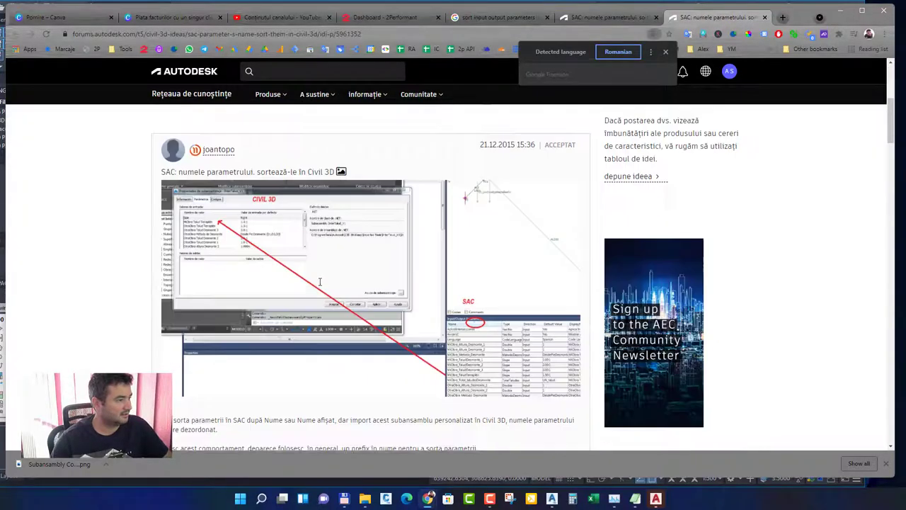
pyautogui.scroll(-2, 318, 283)
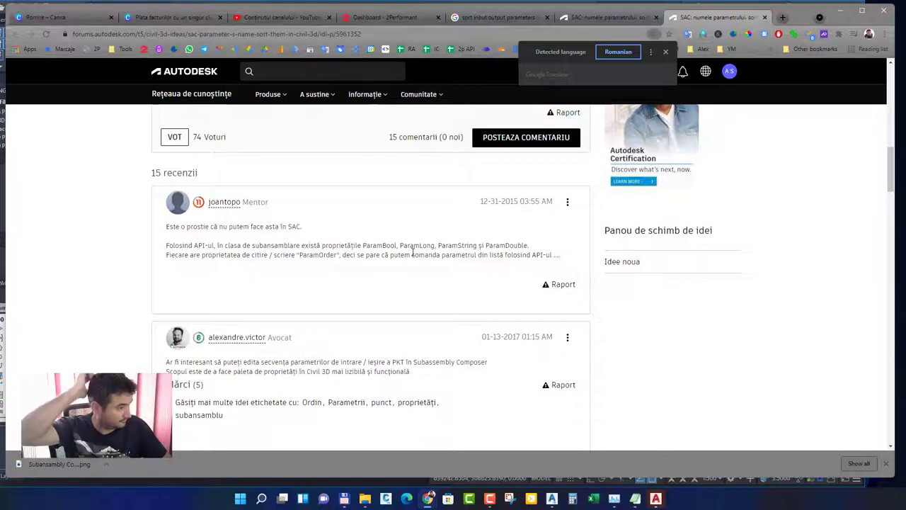
pyautogui.scroll(-5, 418, 297)
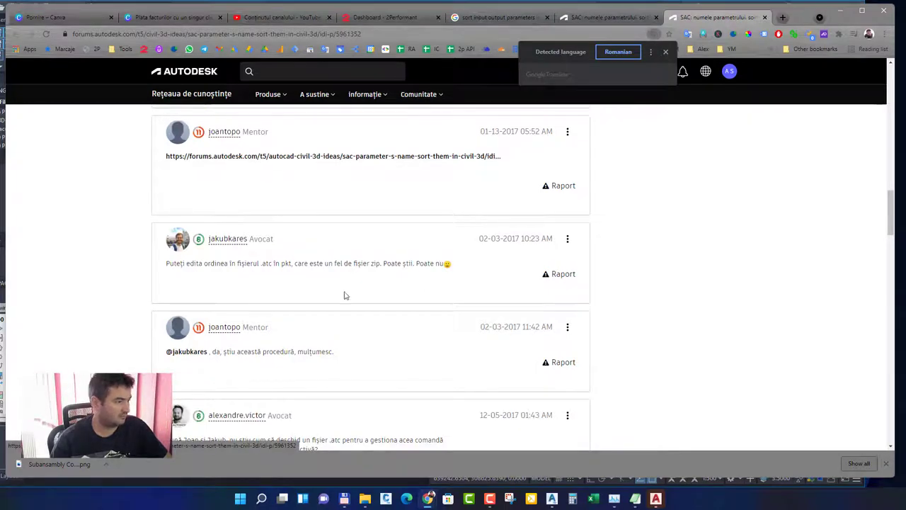
pyautogui.scroll(-3, 362, 332)
pyautogui.scroll(-6, 362, 332)
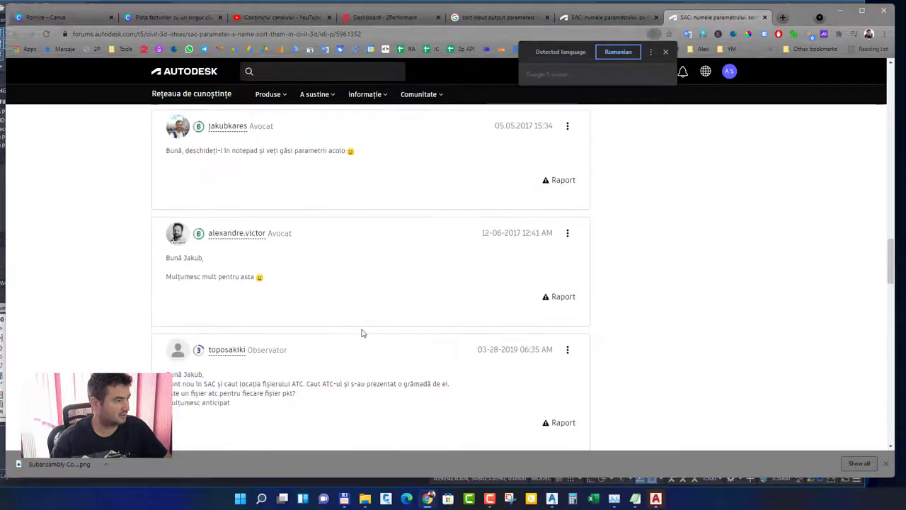
pyautogui.scroll(-3, 361, 333)
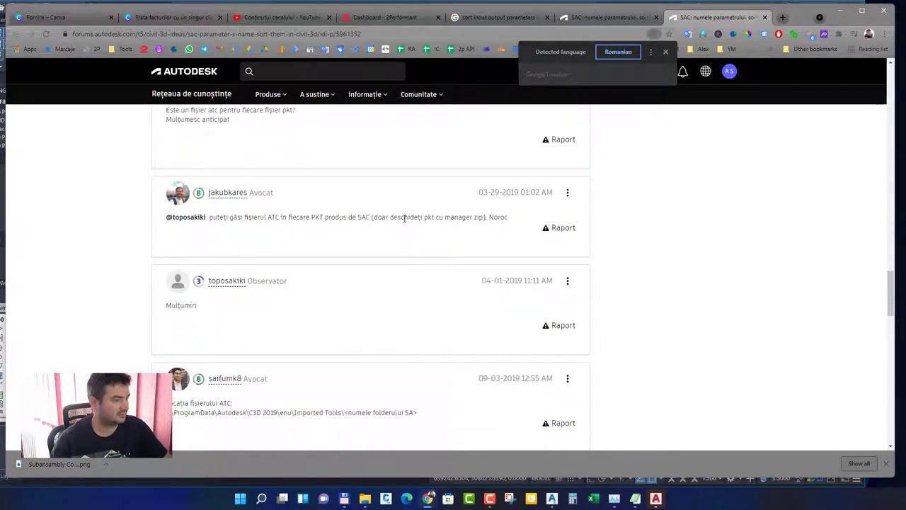
# Step: Read the remaining forum replies and copy the ATC file location C:\ProgramData\Autodesk\C3D 2019\enu\Imported Tools\ from the reply
pyautogui.scroll(-9, 477, 296)
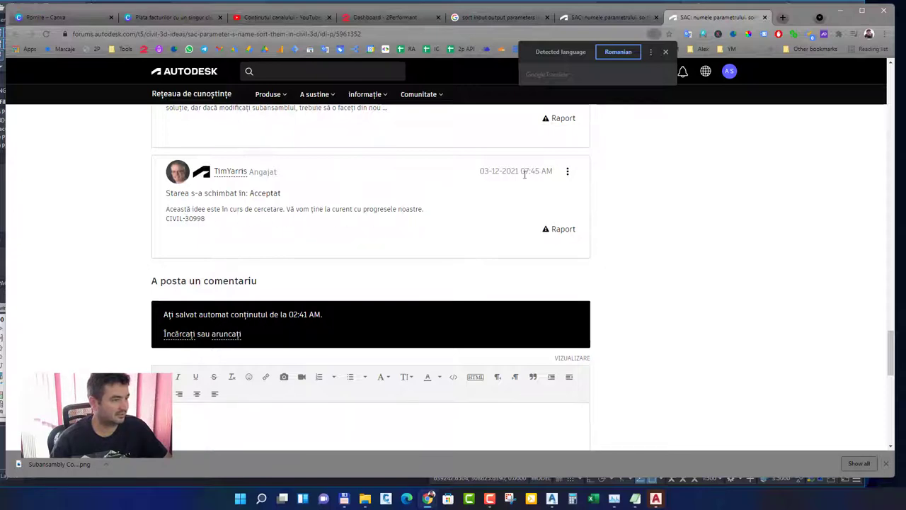
pyautogui.scroll(3, 382, 230)
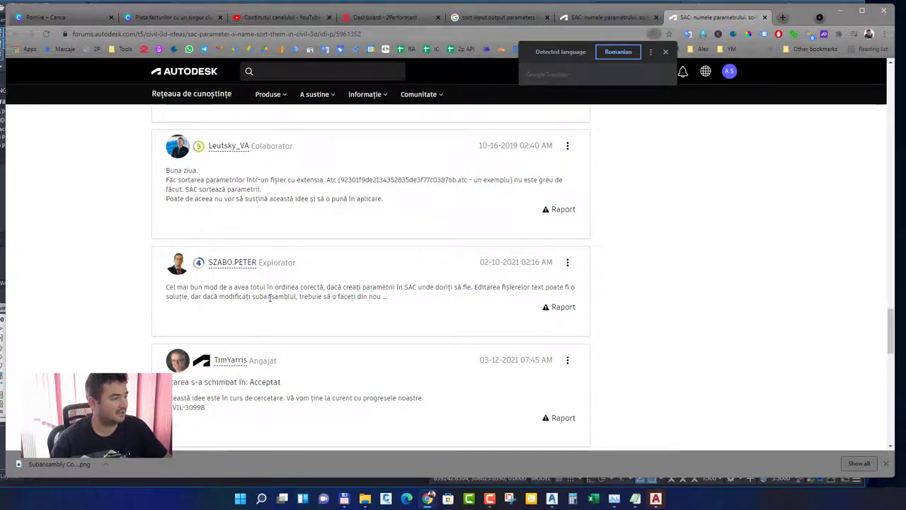
pyautogui.moveTo(388, 299); pyautogui.dragTo(294, 297)
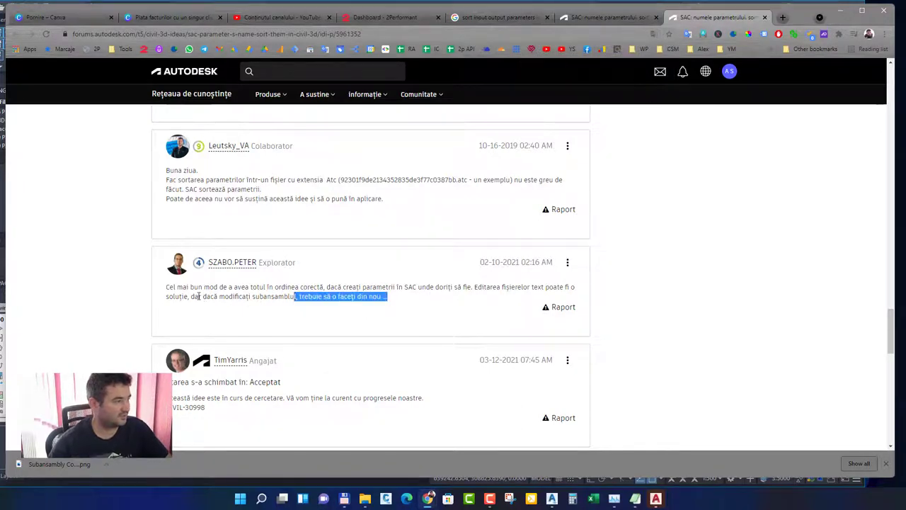
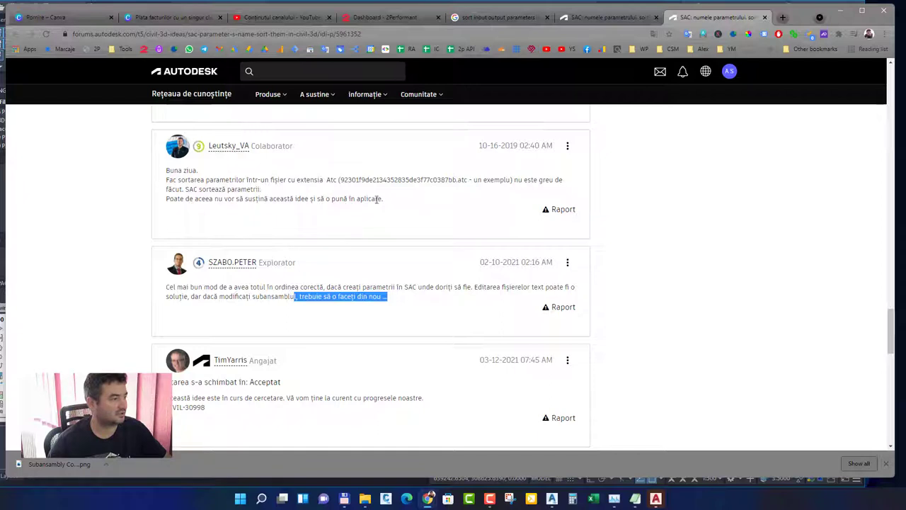
pyautogui.scroll(2, 379, 212)
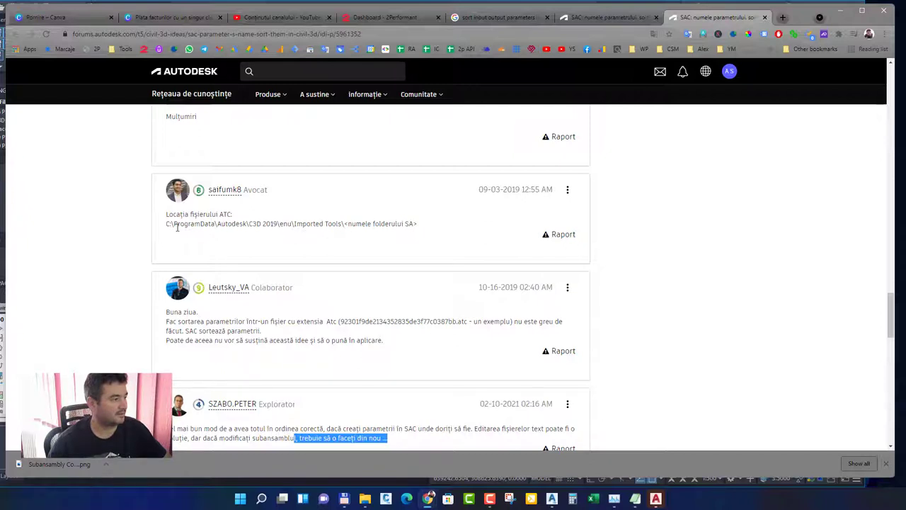
pyautogui.moveTo(167, 224); pyautogui.dragTo(345, 224)
pyautogui.rightClick(340, 222)
pyautogui.click(357, 230)
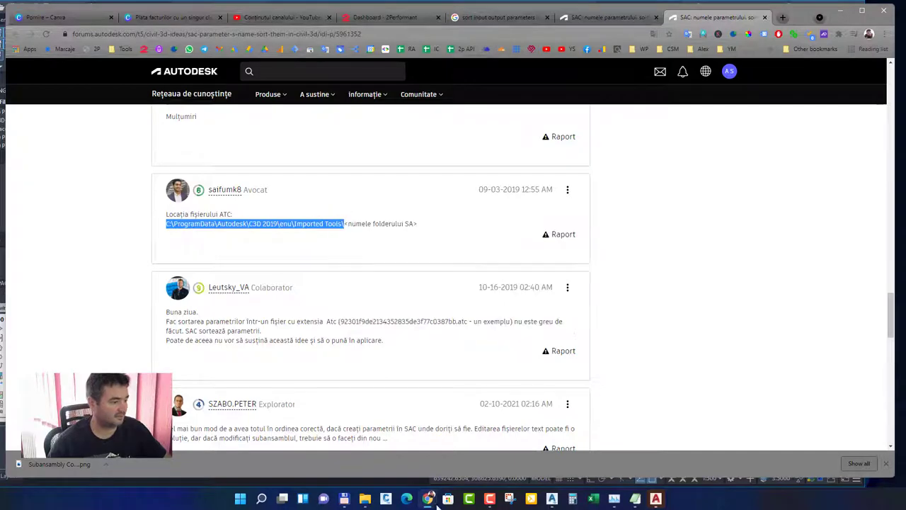
# Step: In File Explorer, go to the copied path adapted to the 2022 version, C:\ProgramData\Autodesk\C3D 2022\enu\Imported Tools\
pyautogui.click(365, 499)
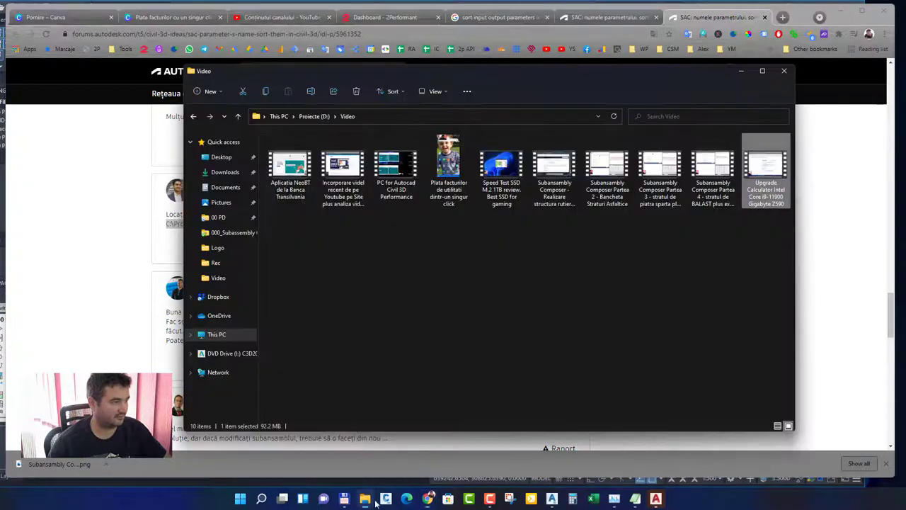
pyautogui.click(364, 118)
pyautogui.rightClick(303, 117)
pyautogui.click(345, 152)
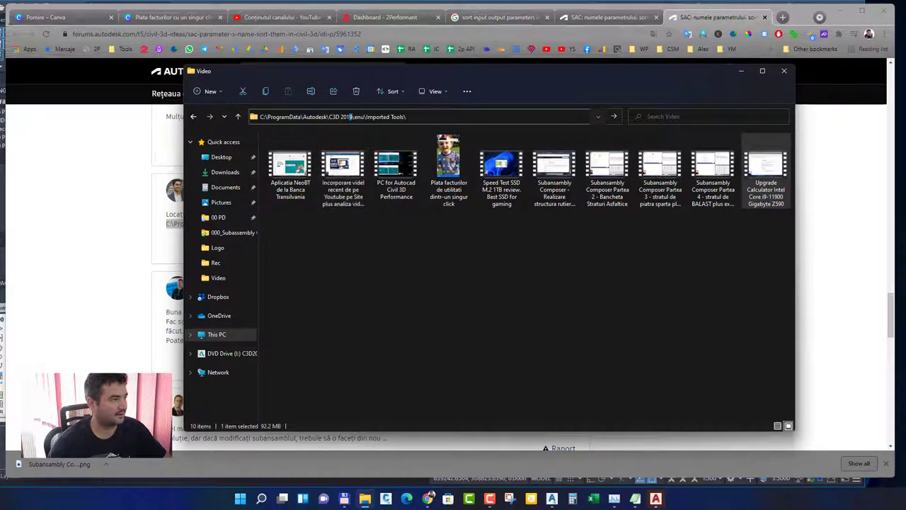
pyautogui.press('BackSpace')
pyautogui.press('BackSpace')
pyautogui.write('2')
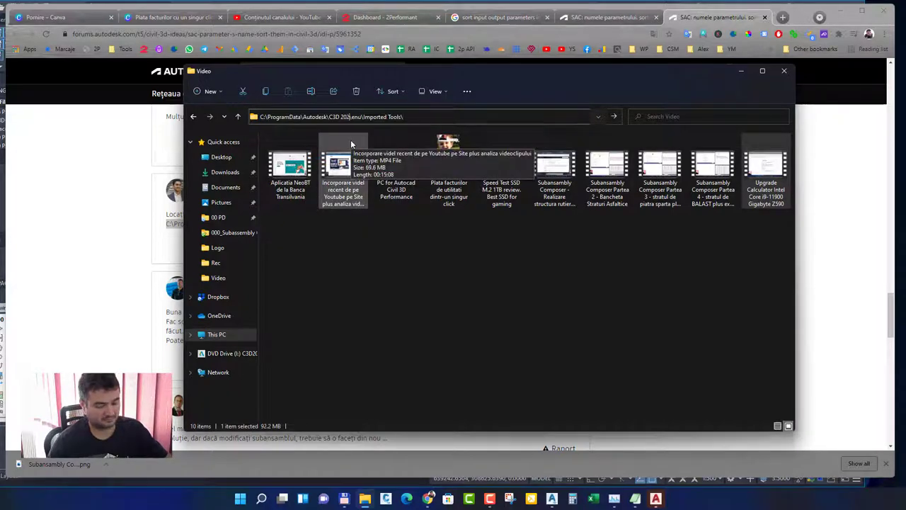
pyautogui.write('2')
pyautogui.press('Return')
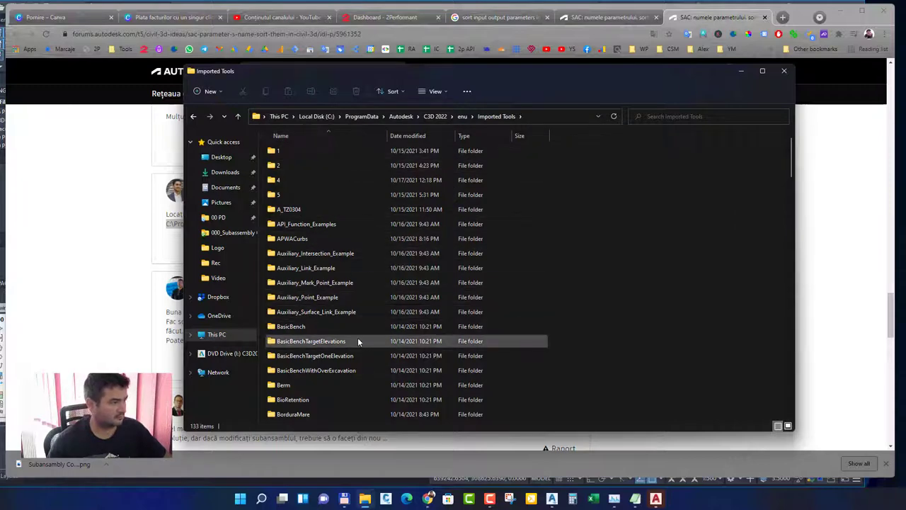
# Step: Find and open the SRN003 folder among the imported tools and widen the Name column to show the full file names
pyautogui.scroll(-12, 365, 343)
pyautogui.scroll(-5, 375, 342)
pyautogui.scroll(17, 375, 342)
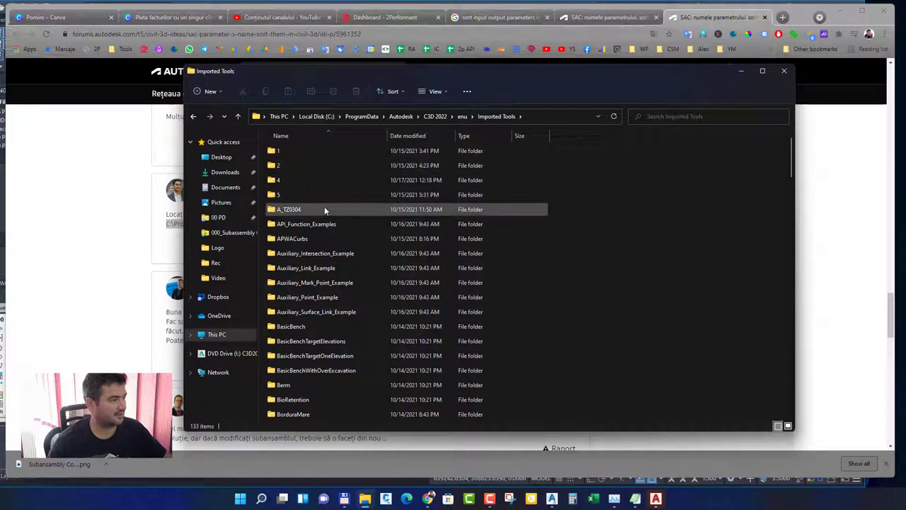
pyautogui.scroll(-20, 325, 213)
pyautogui.scroll(-12, 334, 225)
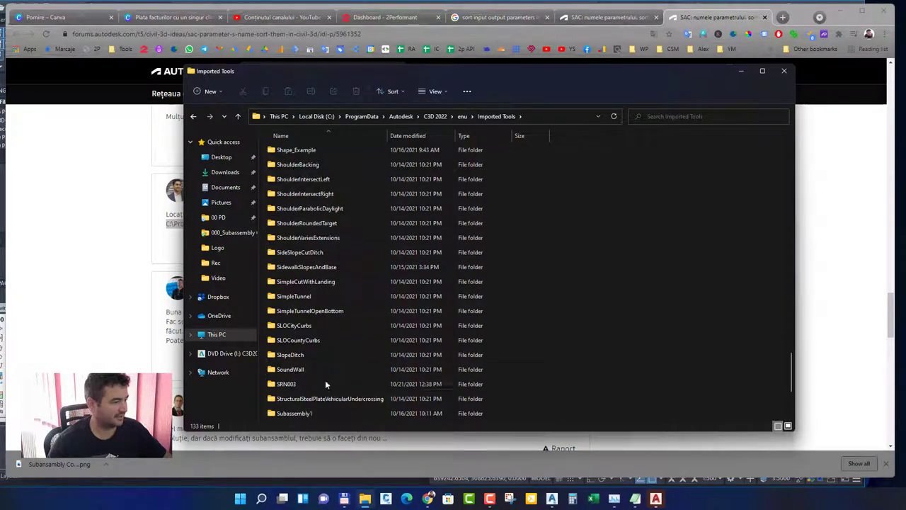
pyautogui.doubleClick(306, 385)
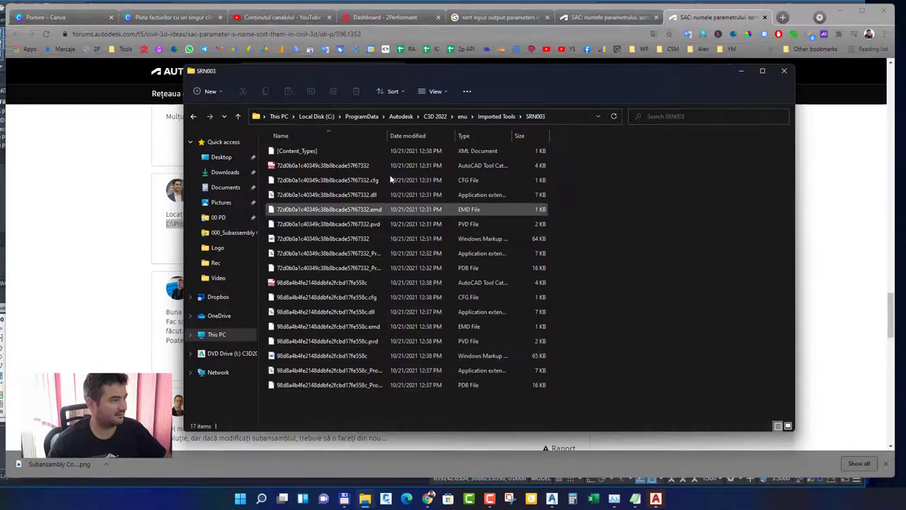
pyautogui.moveTo(388, 136); pyautogui.dragTo(515, 135)
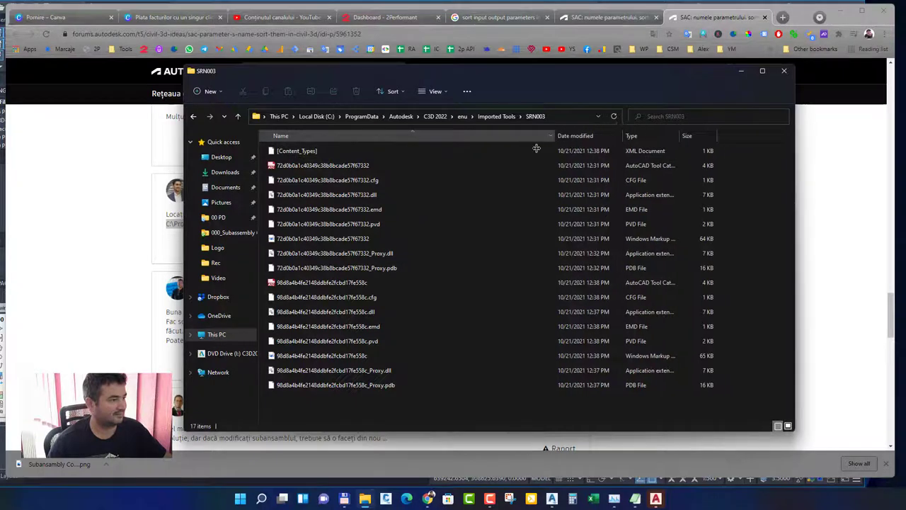
# Step: Open the AutoCAD tool catalog file 72d0b0a1c40349c38b8bcade57f67332 with Notepad
pyautogui.click(395, 165)
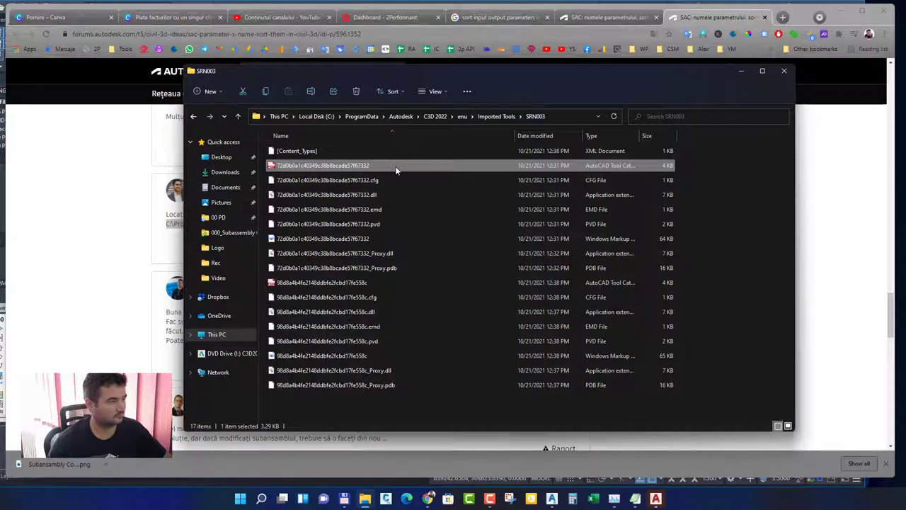
pyautogui.doubleClick(394, 166)
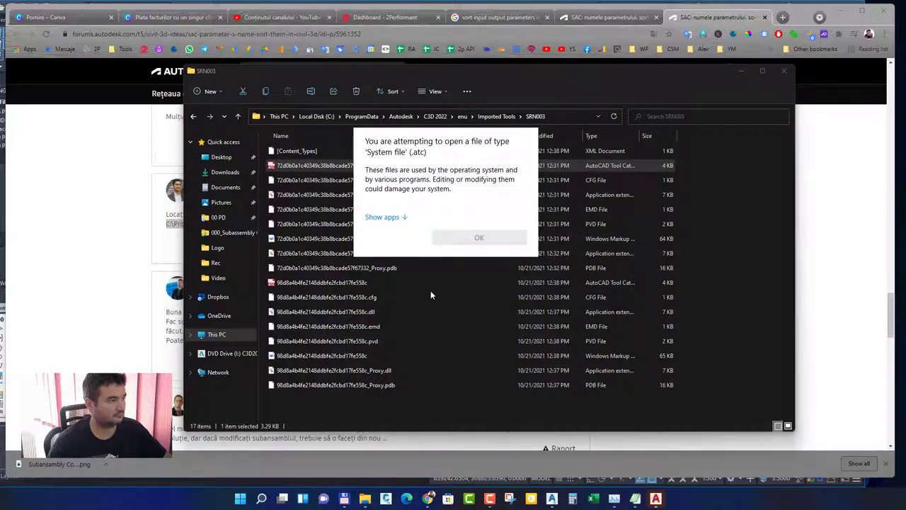
pyautogui.click(337, 165)
pyautogui.rightClick(337, 165)
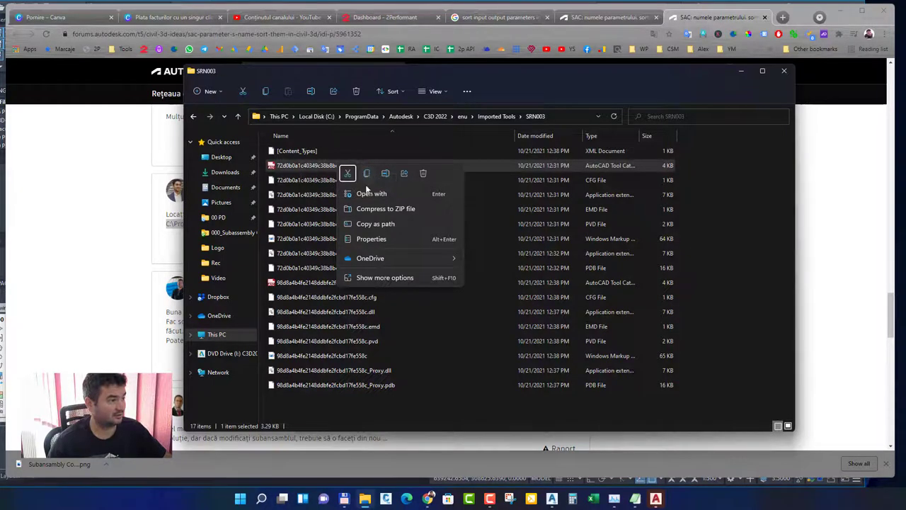
pyautogui.click(380, 278)
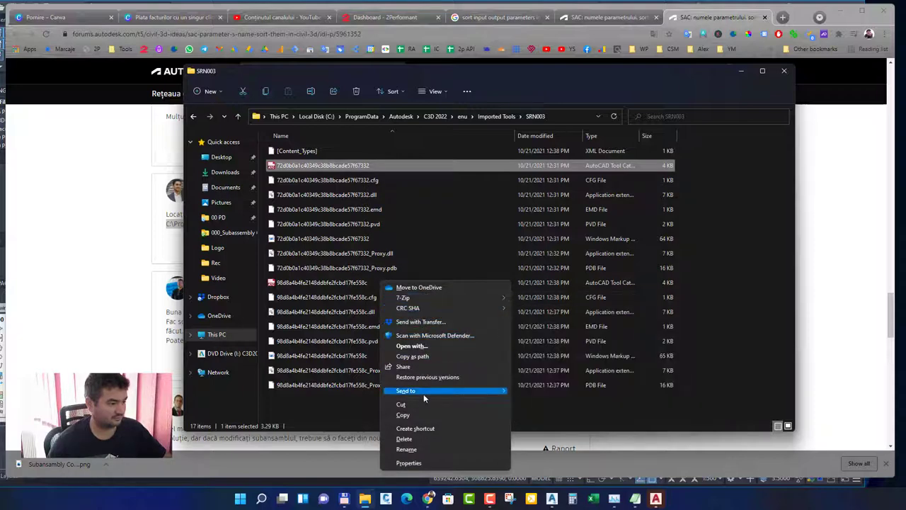
pyautogui.click(425, 346)
pyautogui.click(380, 217)
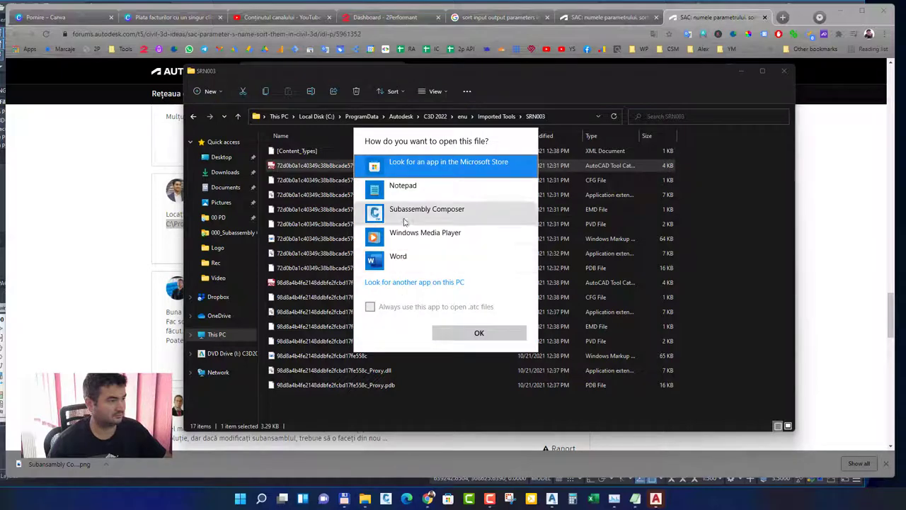
pyautogui.click(410, 186)
pyautogui.click(473, 336)
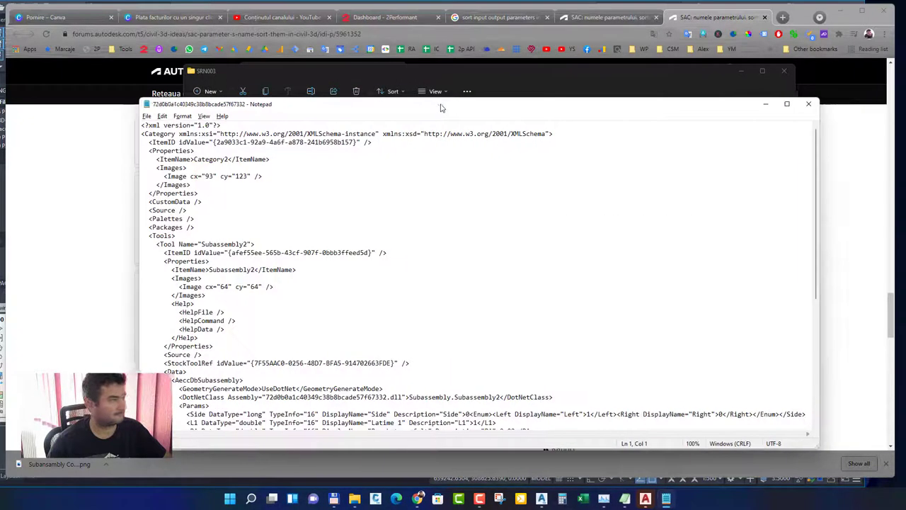
# Step: Check which subassembly the file describes by its ItemName, and close the file
pyautogui.moveTo(441, 108); pyautogui.dragTo(434, 108)
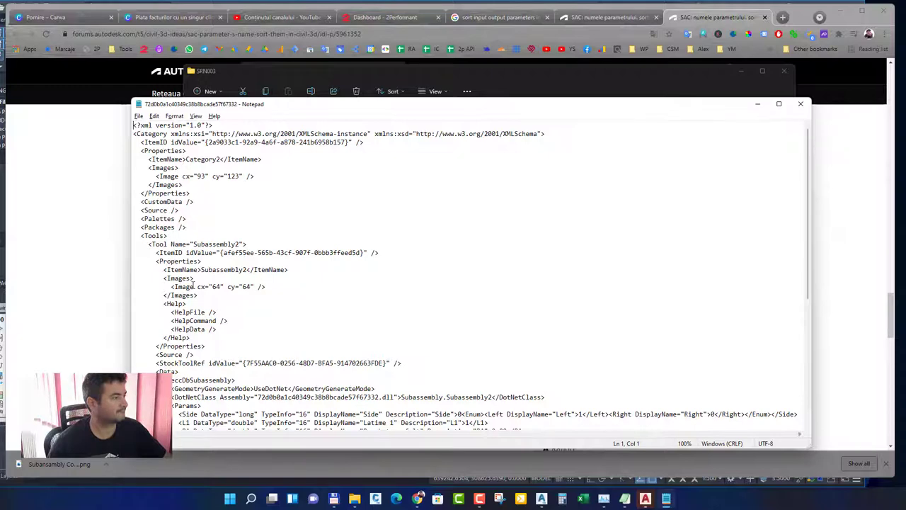
pyautogui.scroll(-3, 199, 287)
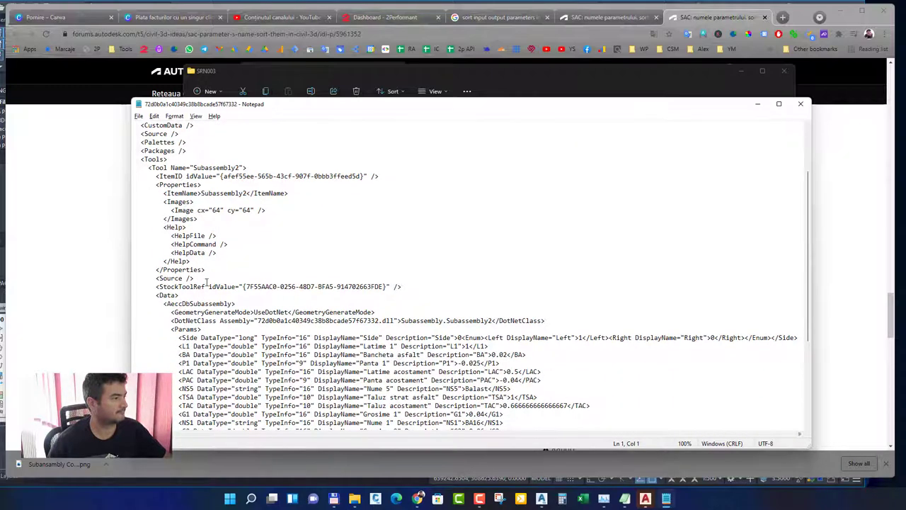
pyautogui.moveTo(201, 193); pyautogui.dragTo(246, 196)
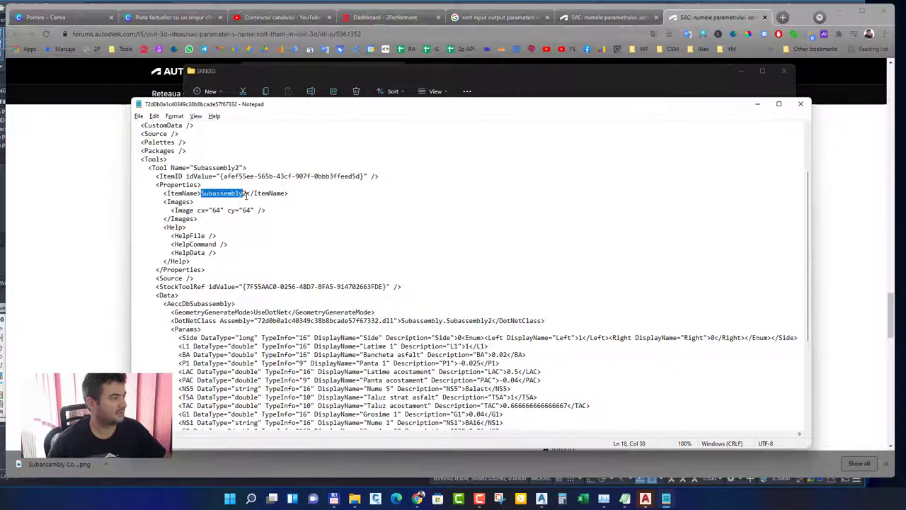
pyautogui.click(801, 104)
# Step: Open the other tool catalog file in SRN003, 98d8a4b4fe2148ddbfe2fcbd17fe558c, with Notepad
pyautogui.click(347, 282)
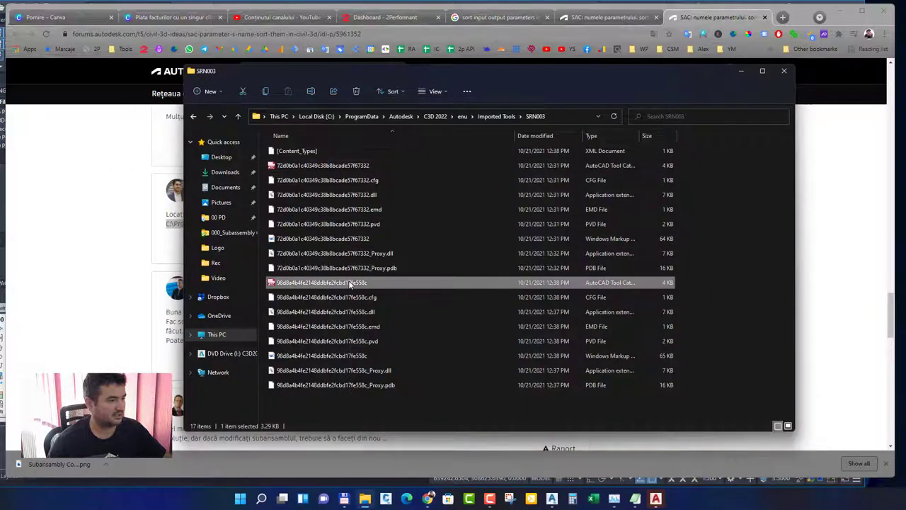
pyautogui.rightClick(349, 284)
pyautogui.click(325, 287)
pyautogui.doubleClick(325, 288)
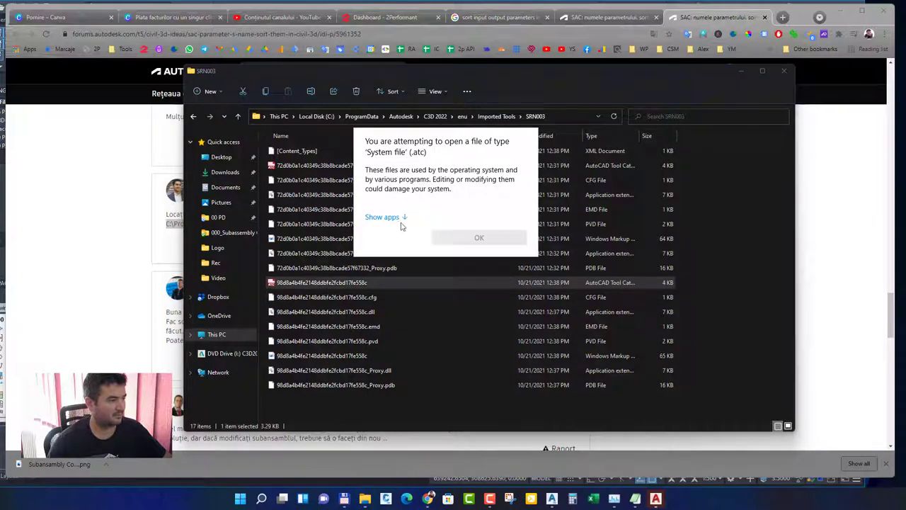
pyautogui.click(398, 218)
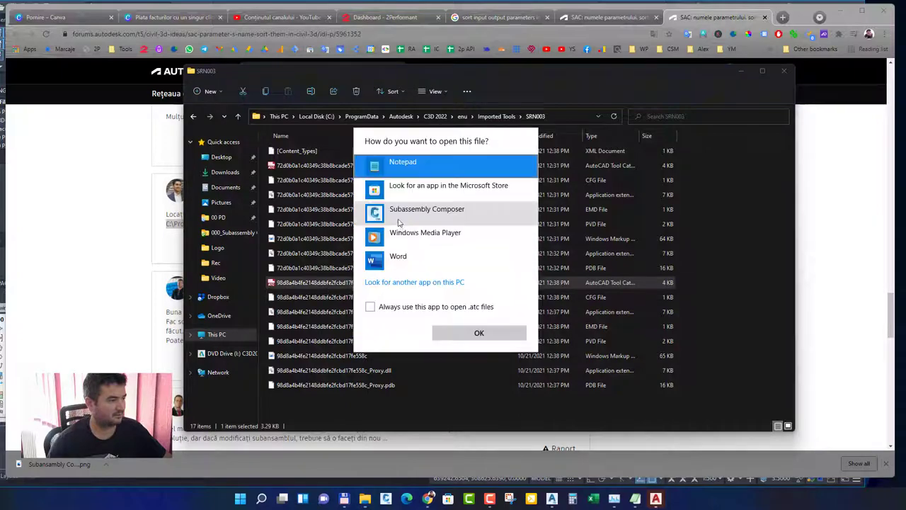
pyautogui.click(479, 333)
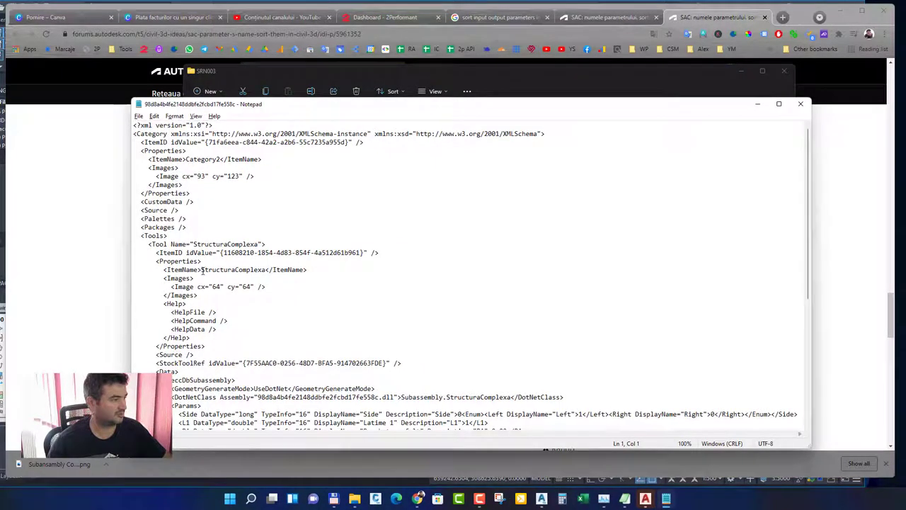
# Step: Check the ItemName in the file and examine the order of the parameter lines in the Params block
pyautogui.moveTo(201, 270); pyautogui.dragTo(267, 270)
pyautogui.scroll(-4, 286, 320)
pyautogui.scroll(-5, 286, 320)
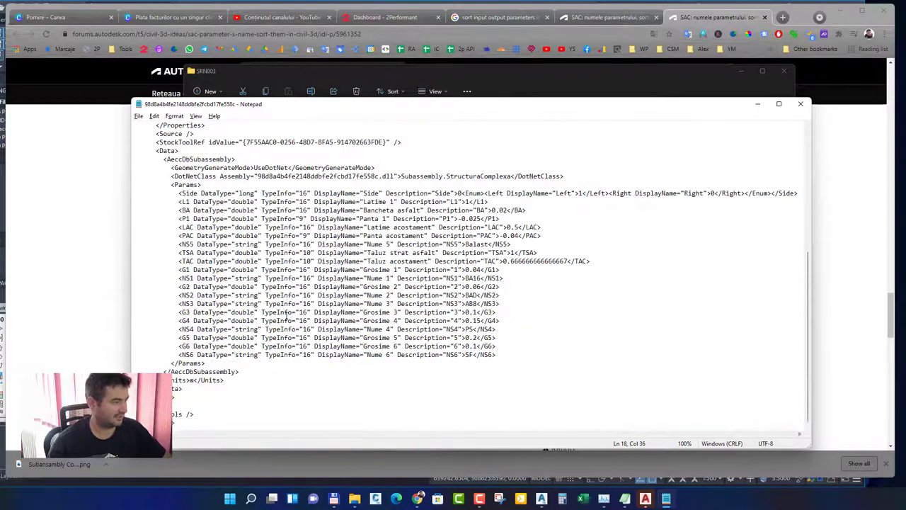
pyautogui.moveTo(516, 356); pyautogui.dragTo(138, 194)
pyautogui.click(140, 201)
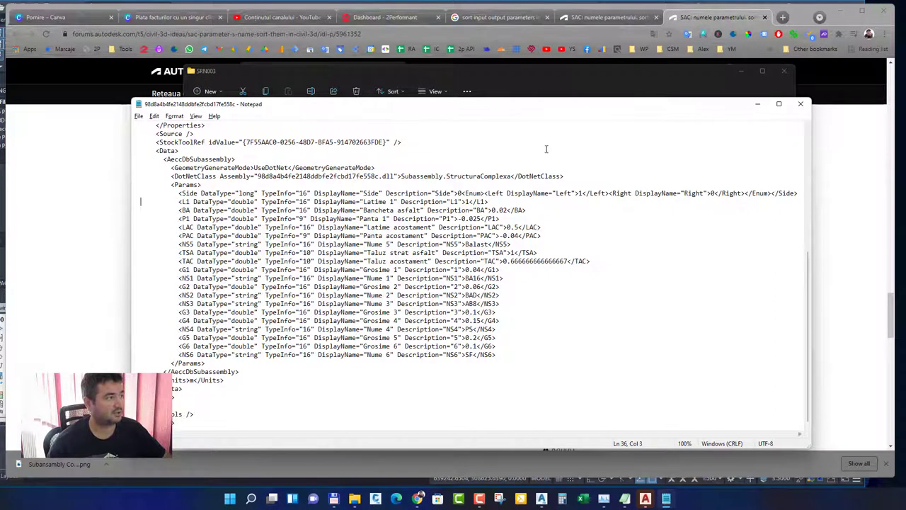
# Step: Return to the Imported Tools folder in File Explorer, show its full path, and sort its folders by date modified
pyautogui.click(533, 75)
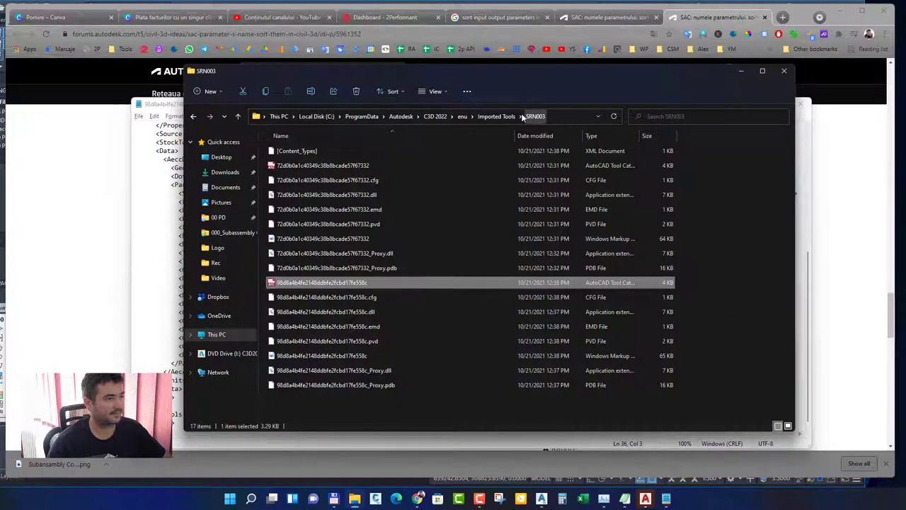
pyautogui.click(499, 116)
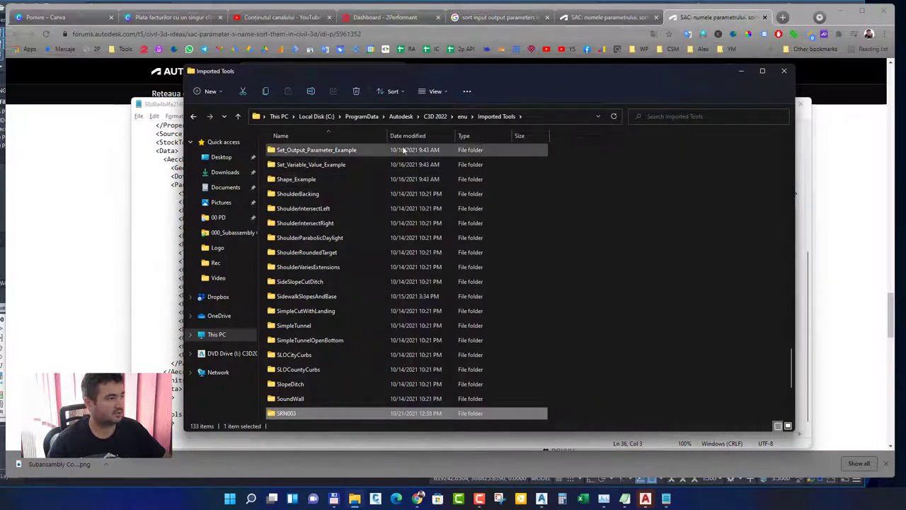
pyautogui.click(564, 117)
pyautogui.click(598, 116)
pyautogui.click(658, 153)
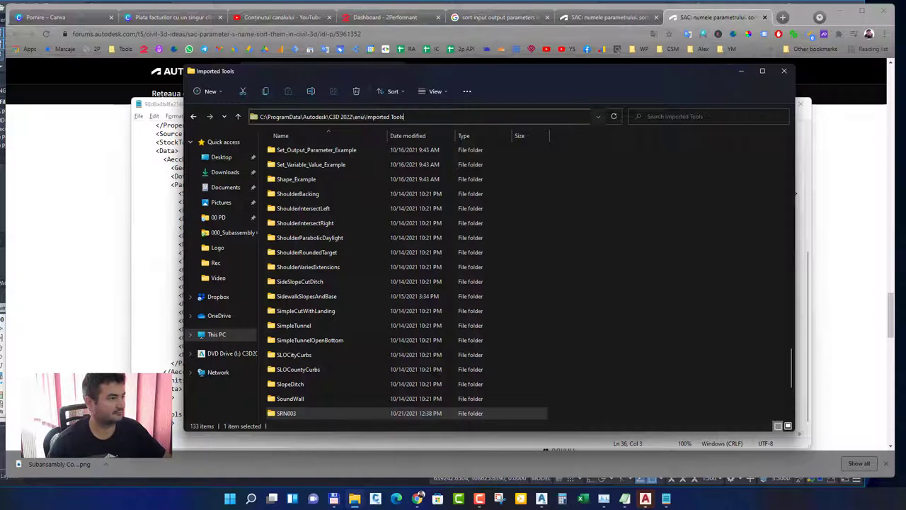
pyautogui.click(408, 135)
pyautogui.click(397, 210)
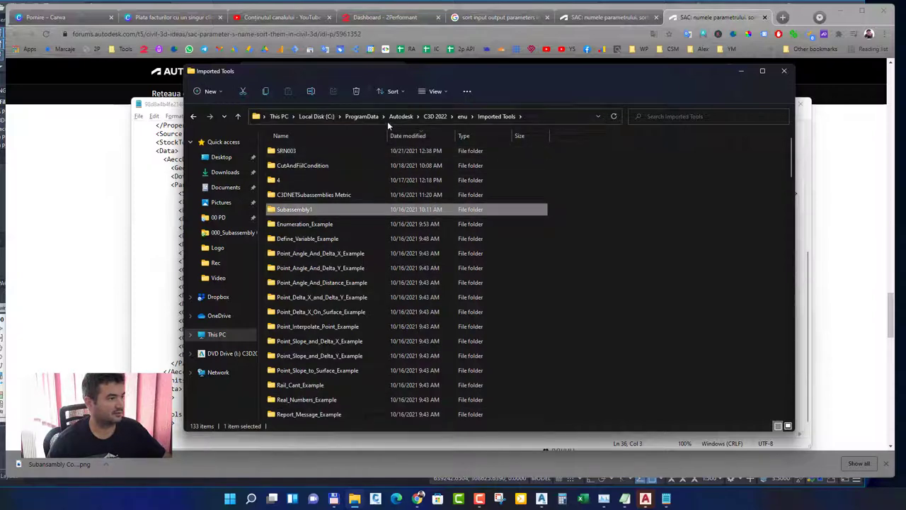
# Step: Pin the Imported Tools folder from the enu folder to Quick access and open it from there
pyautogui.click(461, 117)
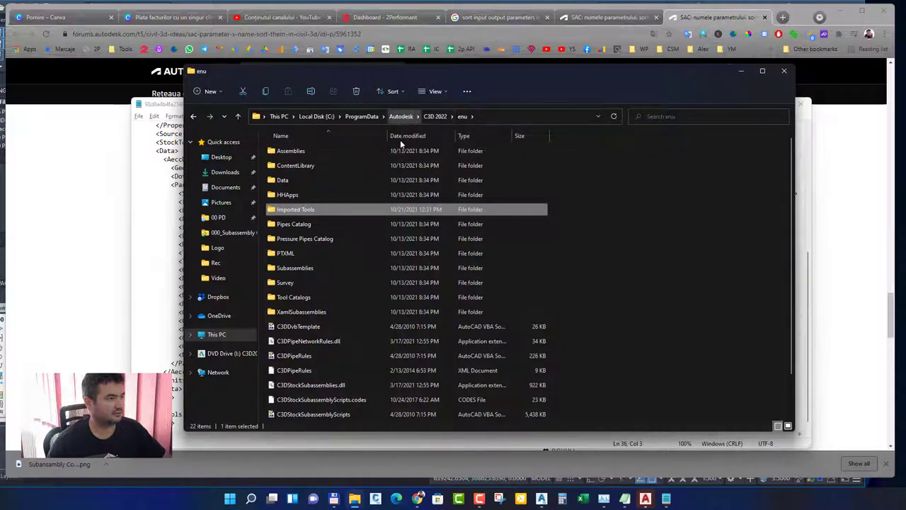
pyautogui.moveTo(320, 211); pyautogui.dragTo(237, 212)
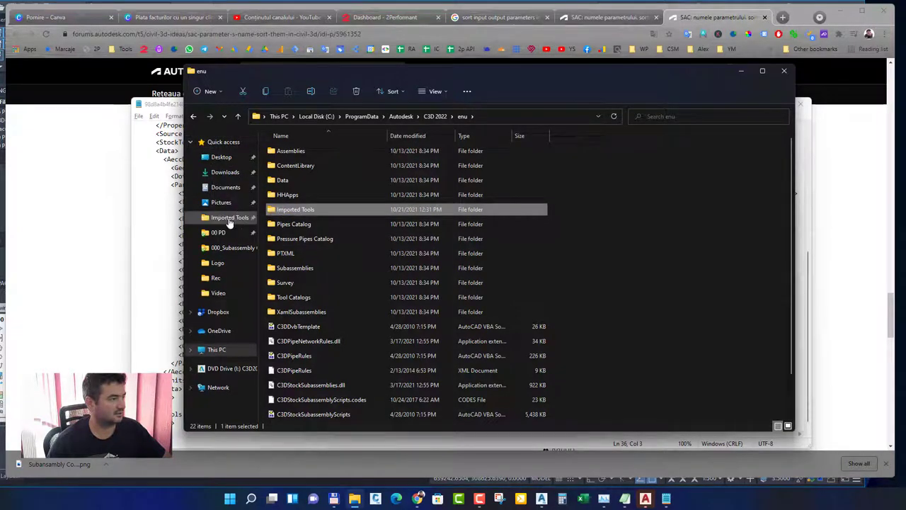
pyautogui.click(230, 218)
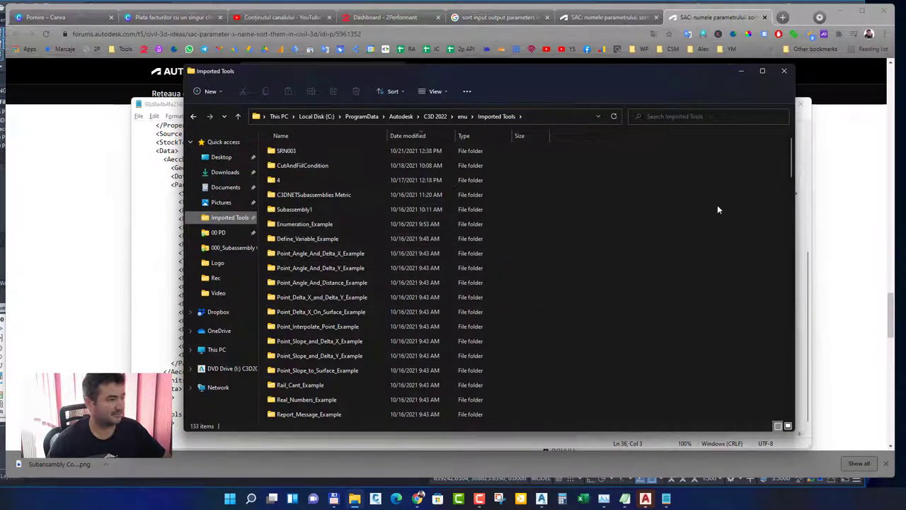
# Step: Close File Explorer, Notepad, both forum tabs and the Google search tab, and minimize the browser
pyautogui.click(783, 71)
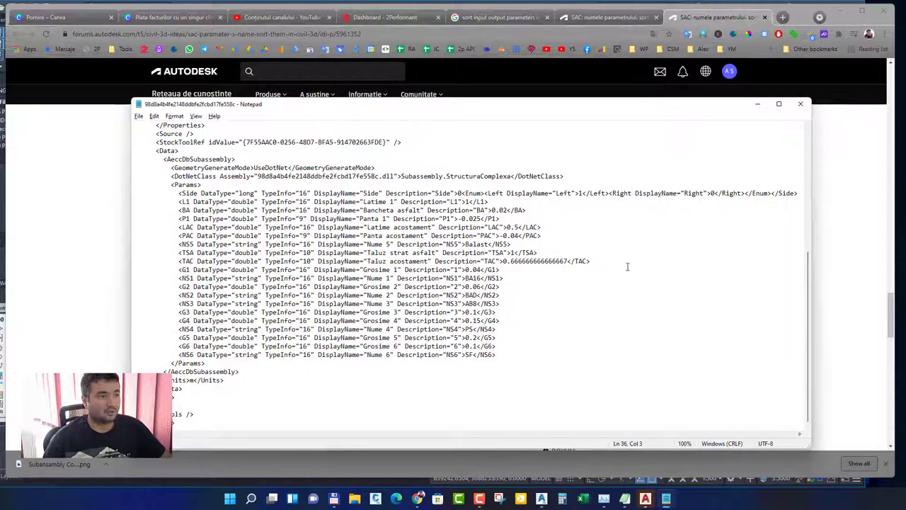
pyautogui.click(801, 104)
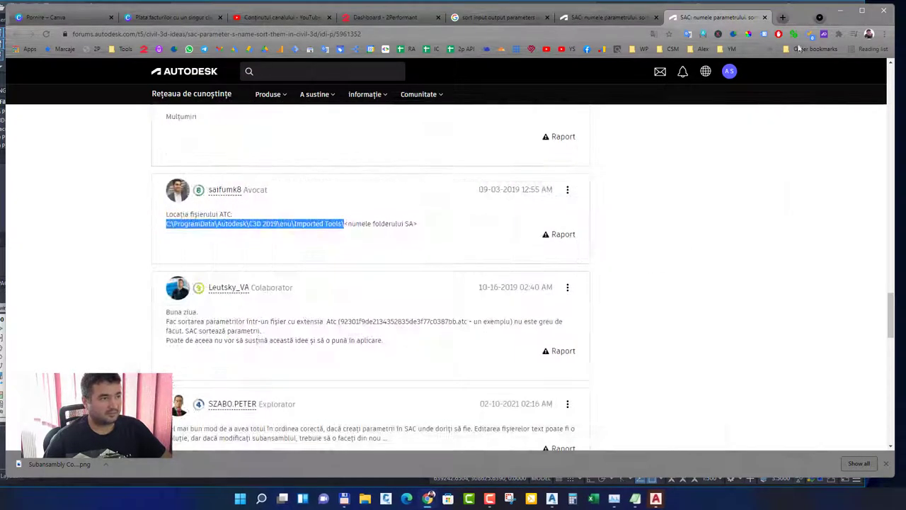
pyautogui.click(764, 17)
pyautogui.click(652, 17)
pyautogui.click(547, 17)
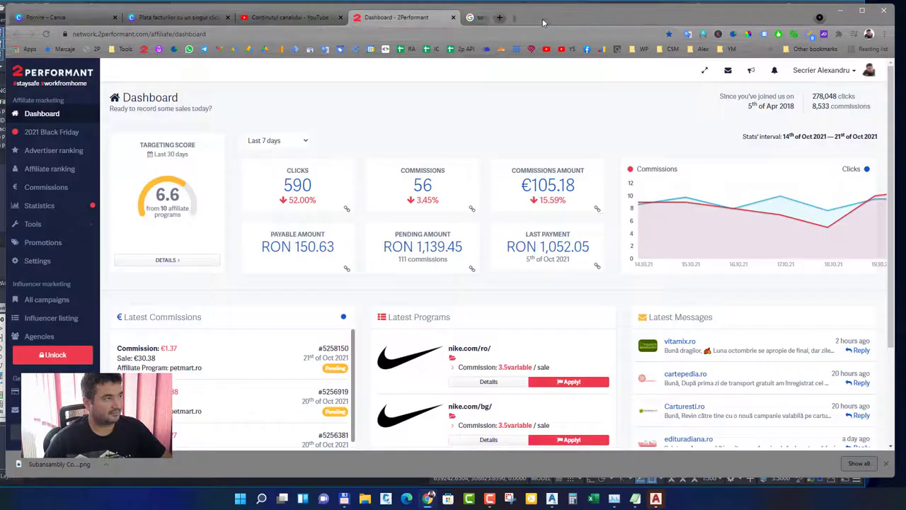
pyautogui.click(839, 13)
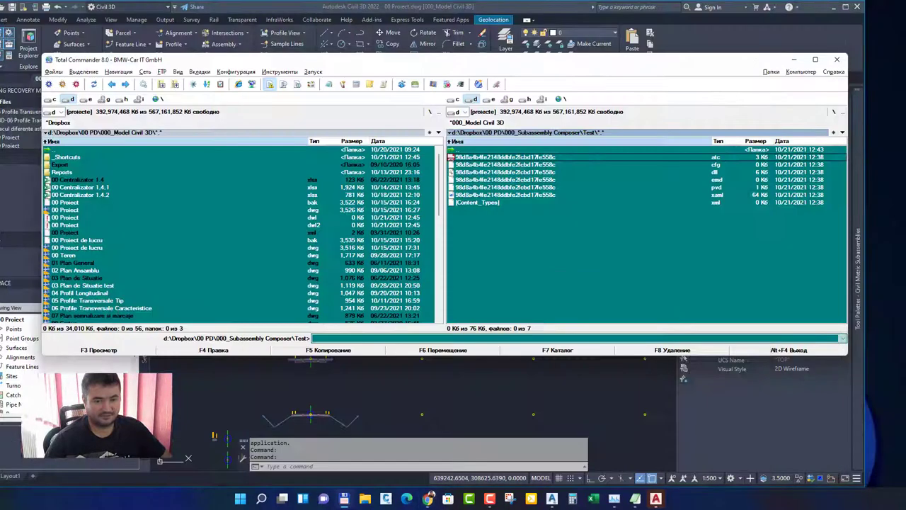